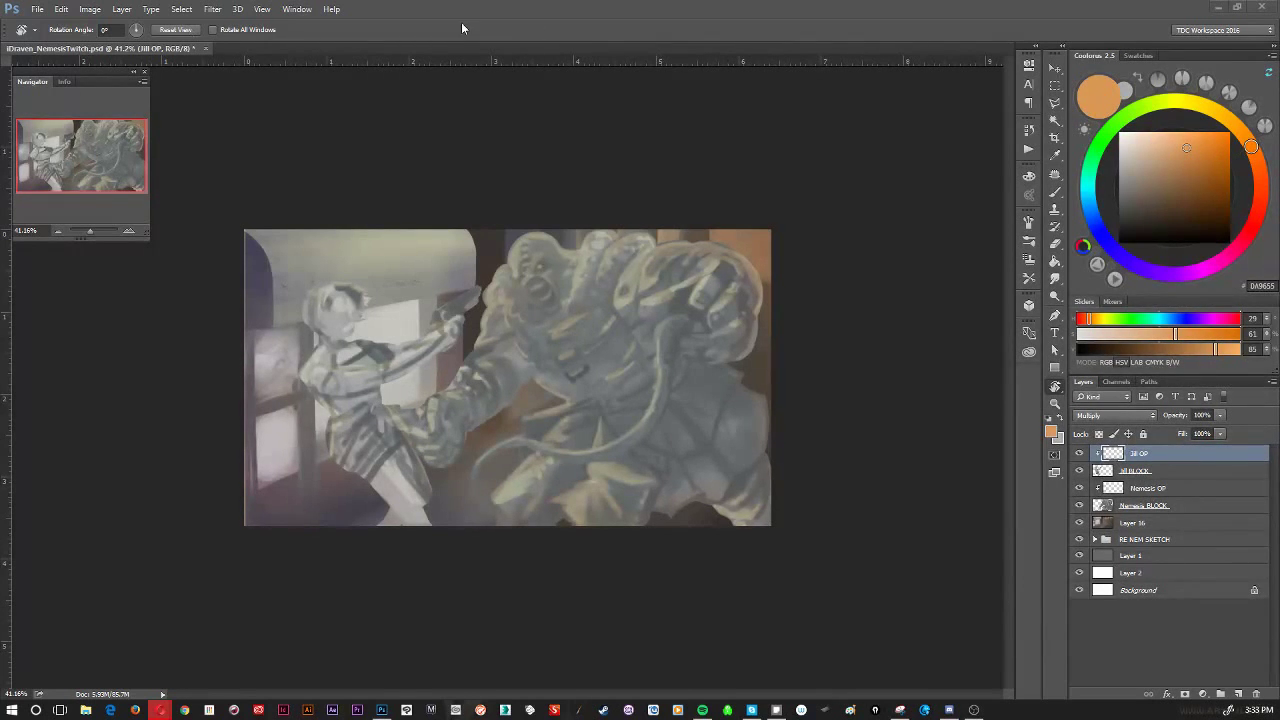
# Set up the Brush at size 45 with a dark brown sampled from the background between the two figures.
pyautogui.scroll(2, 500, 232)
pyautogui.scroll(1, 500, 232)
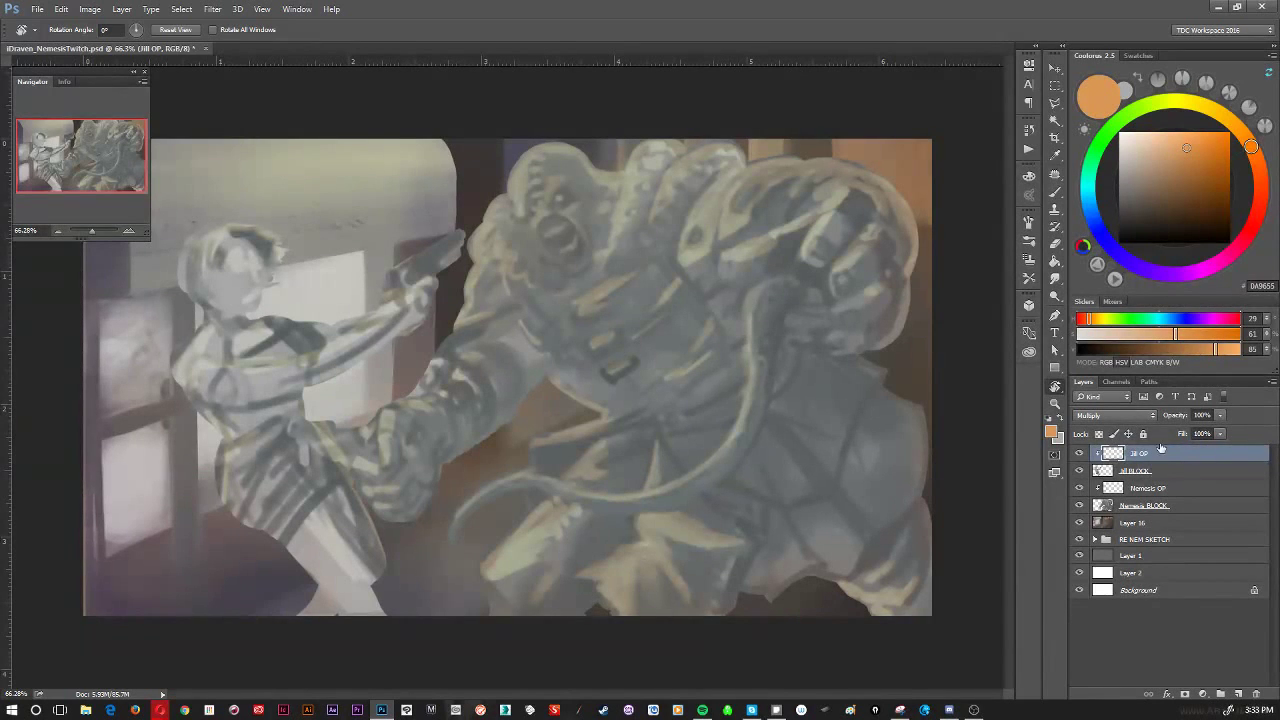
pyautogui.click(1055, 193)
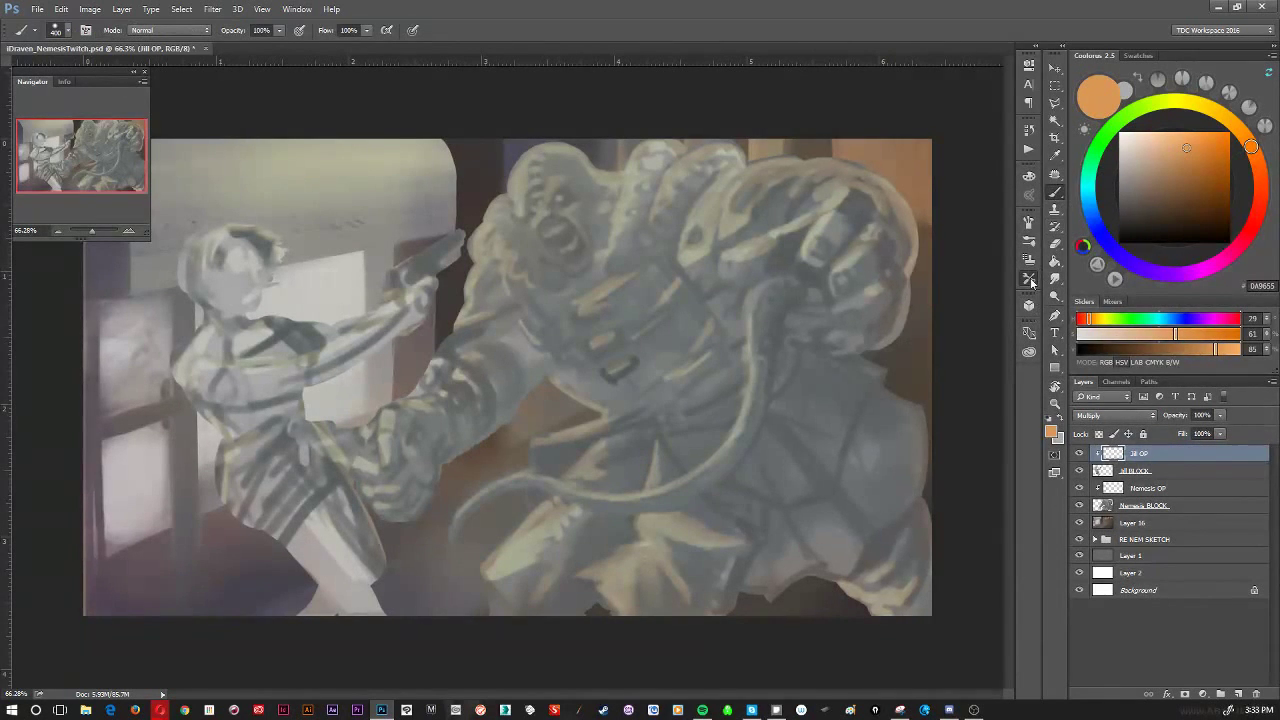
pyautogui.click(1030, 280)
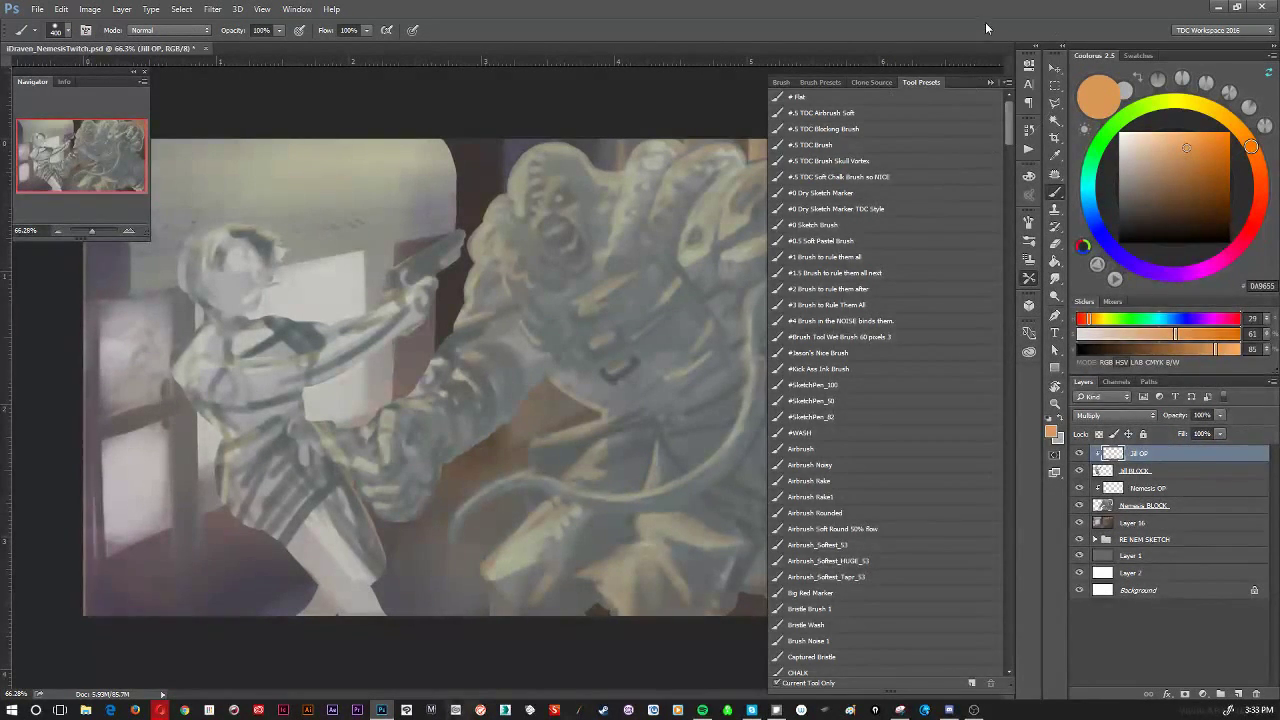
pyautogui.click(990, 82)
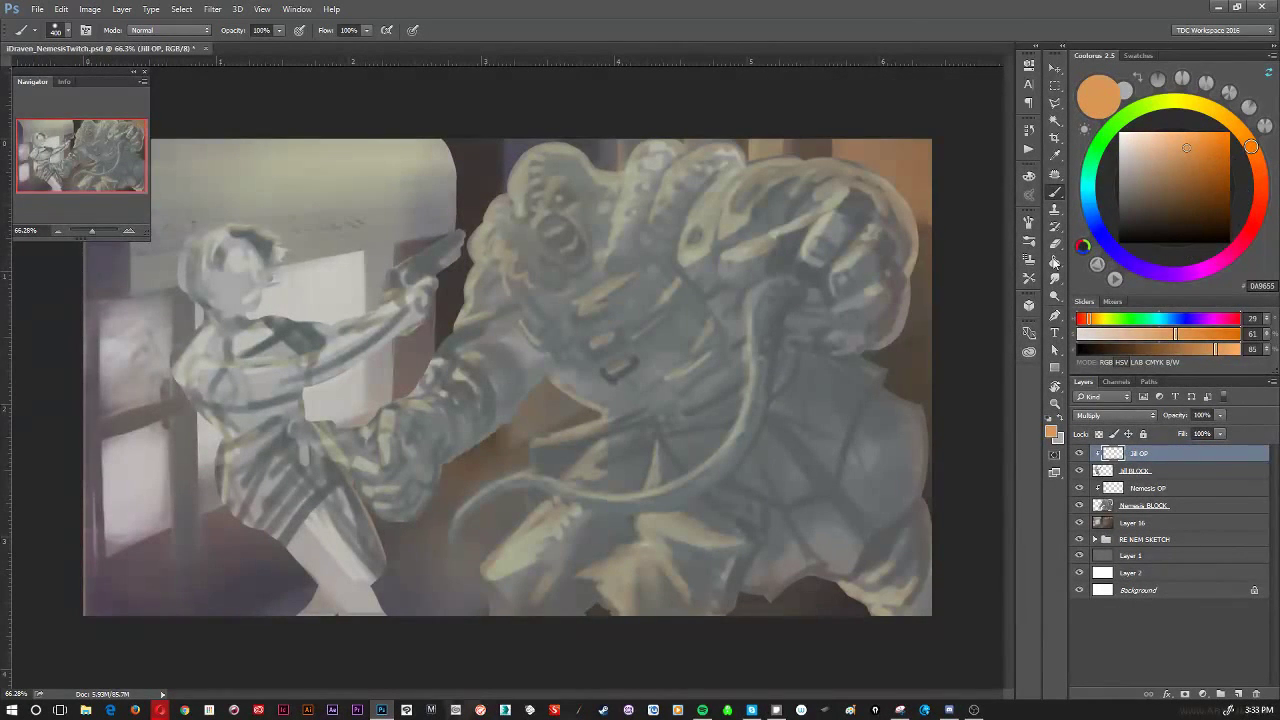
pyautogui.press('alt')
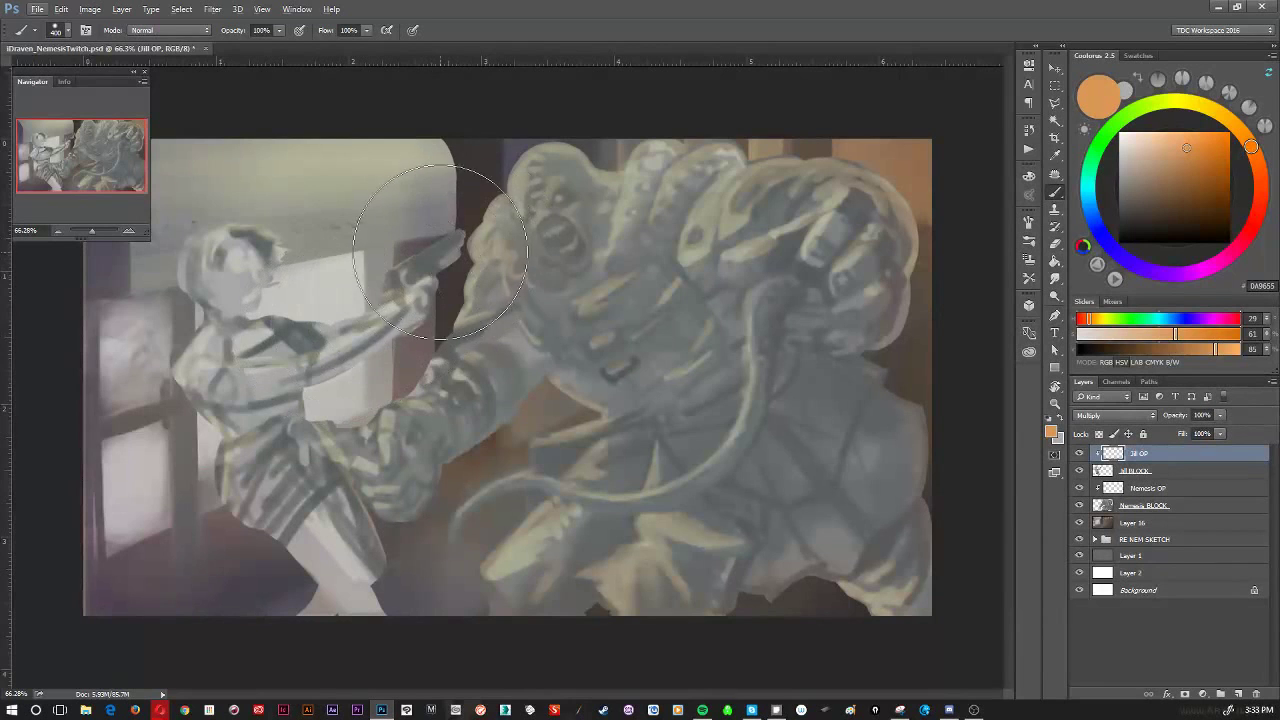
pyautogui.keyDown('alt'); pyautogui.click(451, 280); pyautogui.keyUp('alt')
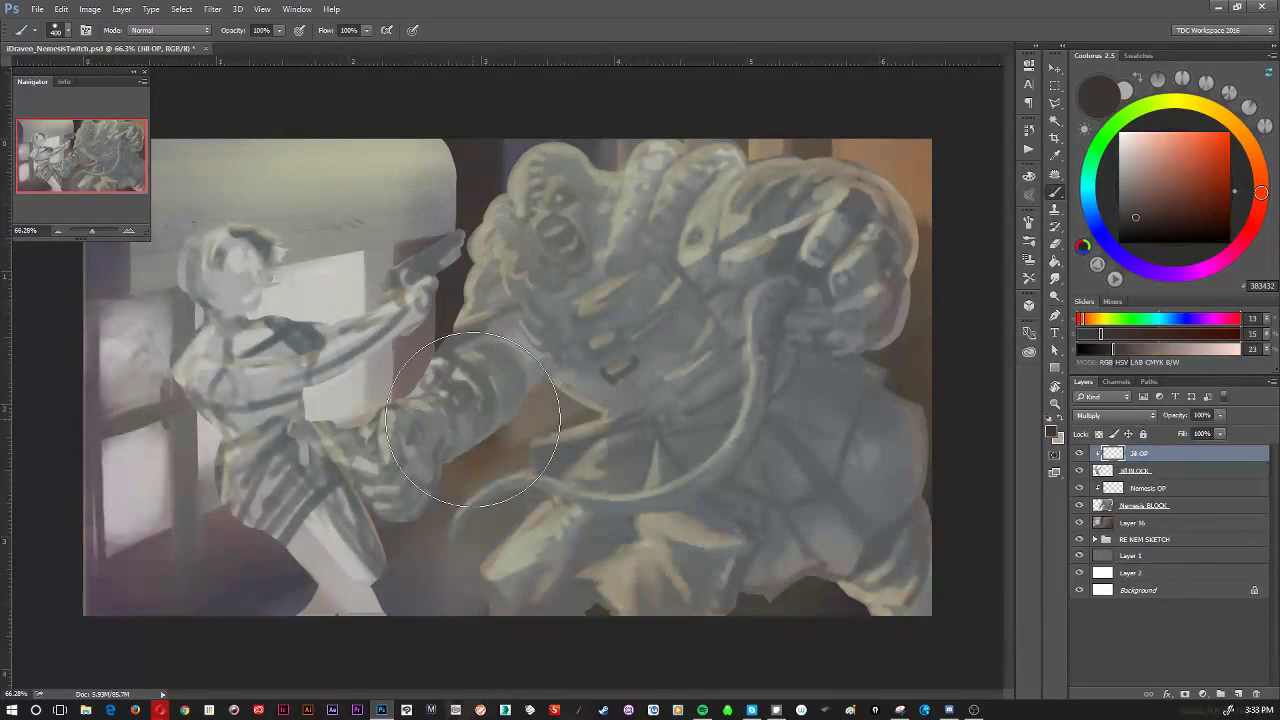
pyautogui.keyDown('alt'); pyautogui.rightClick(473, 418); pyautogui.keyUp('alt')
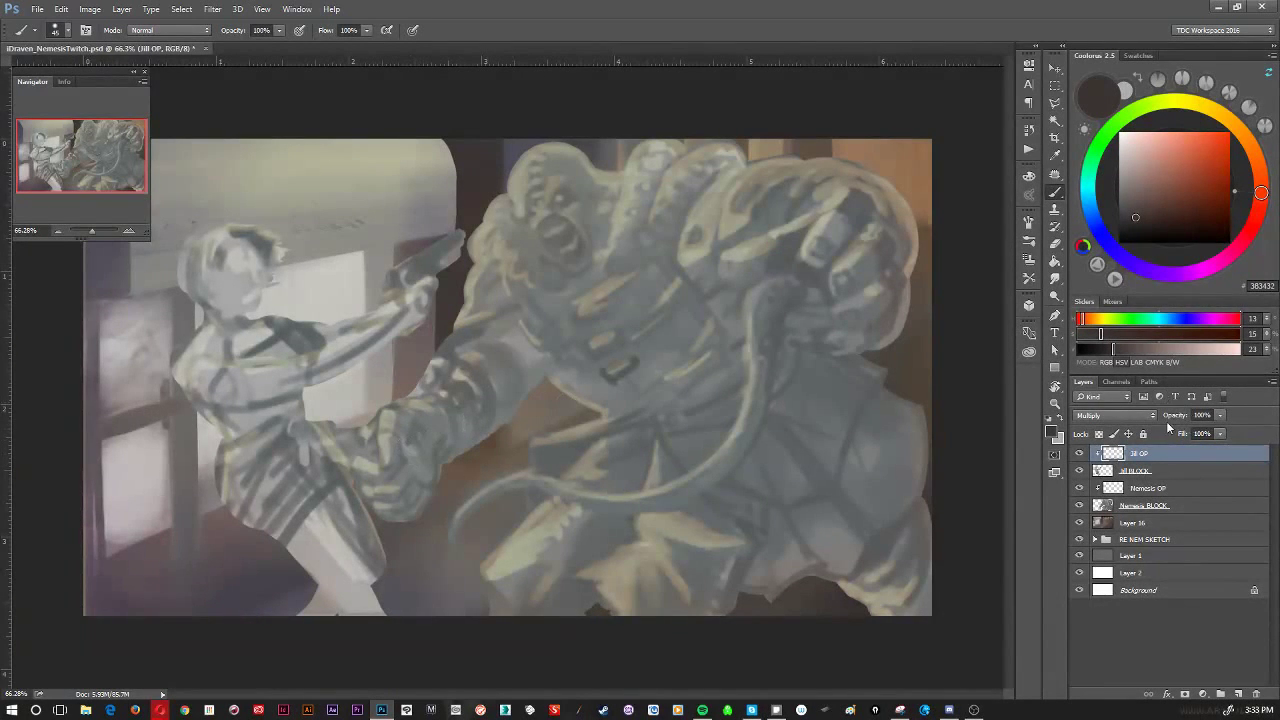
# Try dark brown shadows along the outer edge of the woman's thigh on the Jill OP layer, resampling a brown from the leg.
pyautogui.moveTo(352, 480)
pyautogui.mouseDown()
pyautogui.moveTo(387, 559)
pyautogui.moveTo(380, 581)
pyautogui.mouseUp()
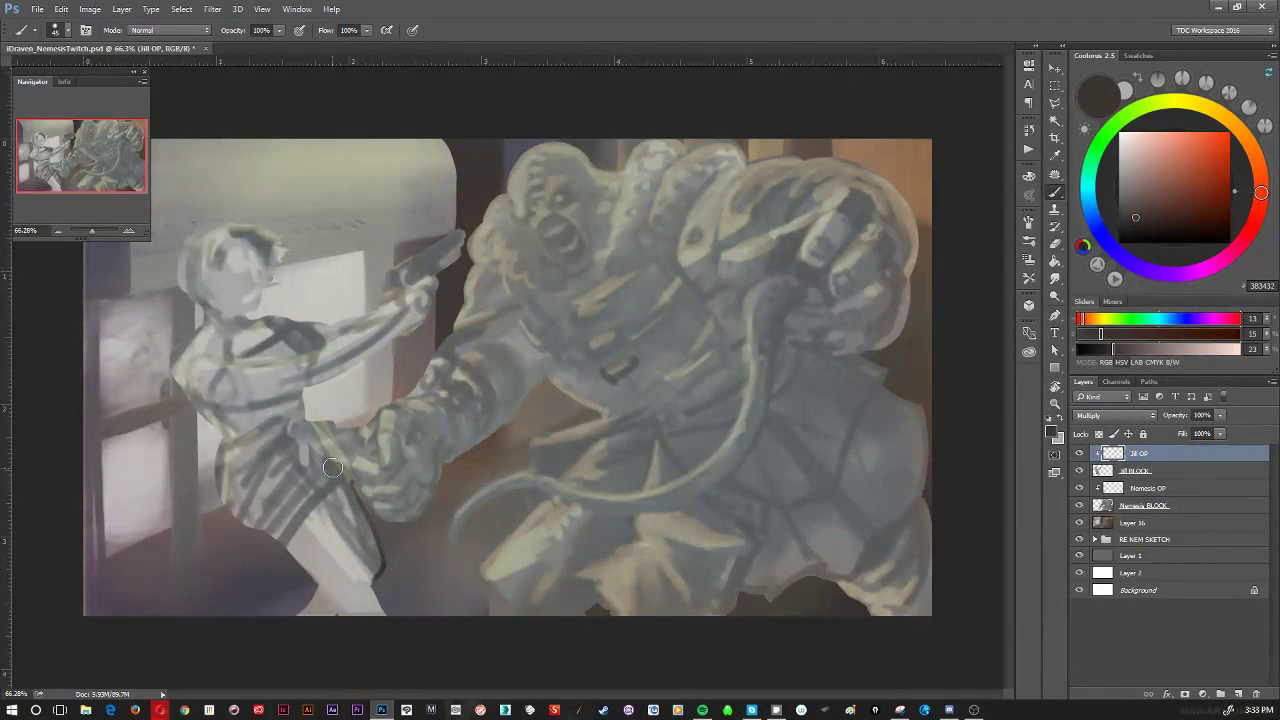
pyautogui.keyDown('alt'); pyautogui.click(370, 522); pyautogui.keyUp('alt')
pyautogui.moveTo(357, 499); pyautogui.dragTo(372, 560)
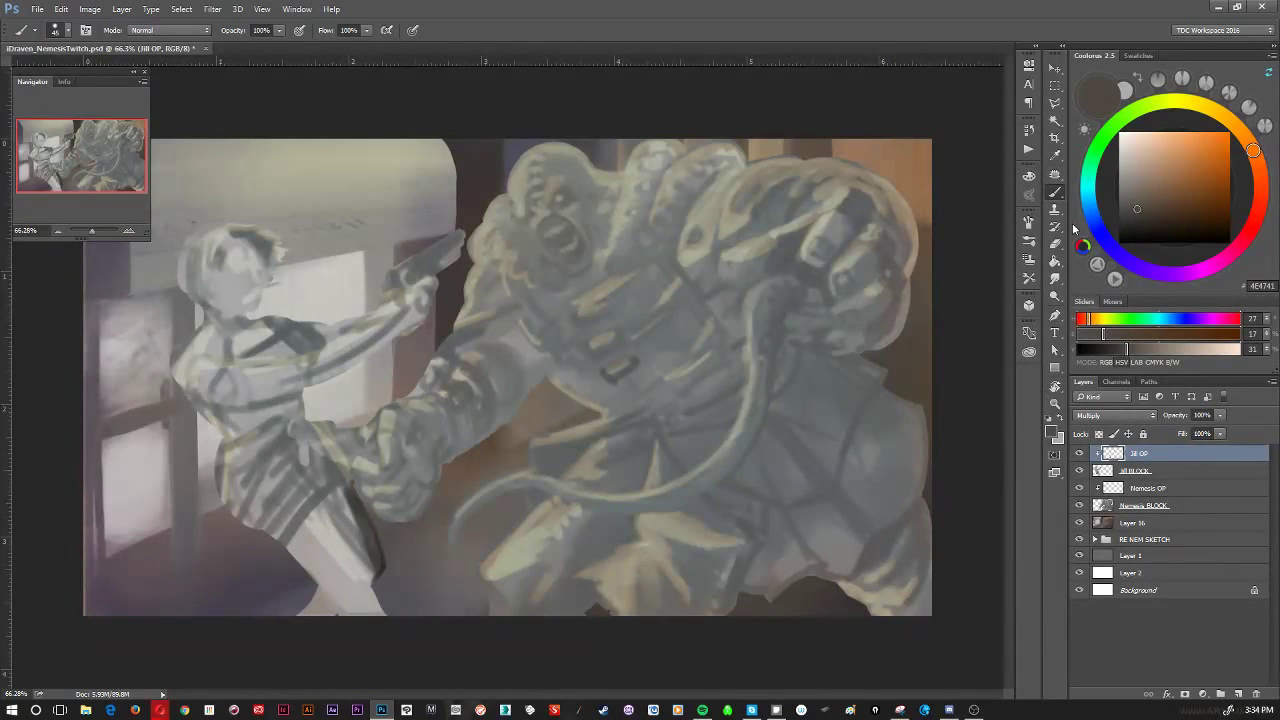
pyautogui.moveTo(348, 482); pyautogui.dragTo(356, 530)
pyautogui.moveTo(374, 580)
pyautogui.mouseDown()
pyautogui.moveTo(357, 492)
pyautogui.moveTo(372, 562)
pyautogui.mouseUp()
pyautogui.moveTo(352, 484); pyautogui.dragTo(378, 570)
pyautogui.moveTo(364, 505)
pyautogui.mouseDown()
pyautogui.moveTo(385, 570)
pyautogui.moveTo(367, 555)
pyautogui.mouseUp()
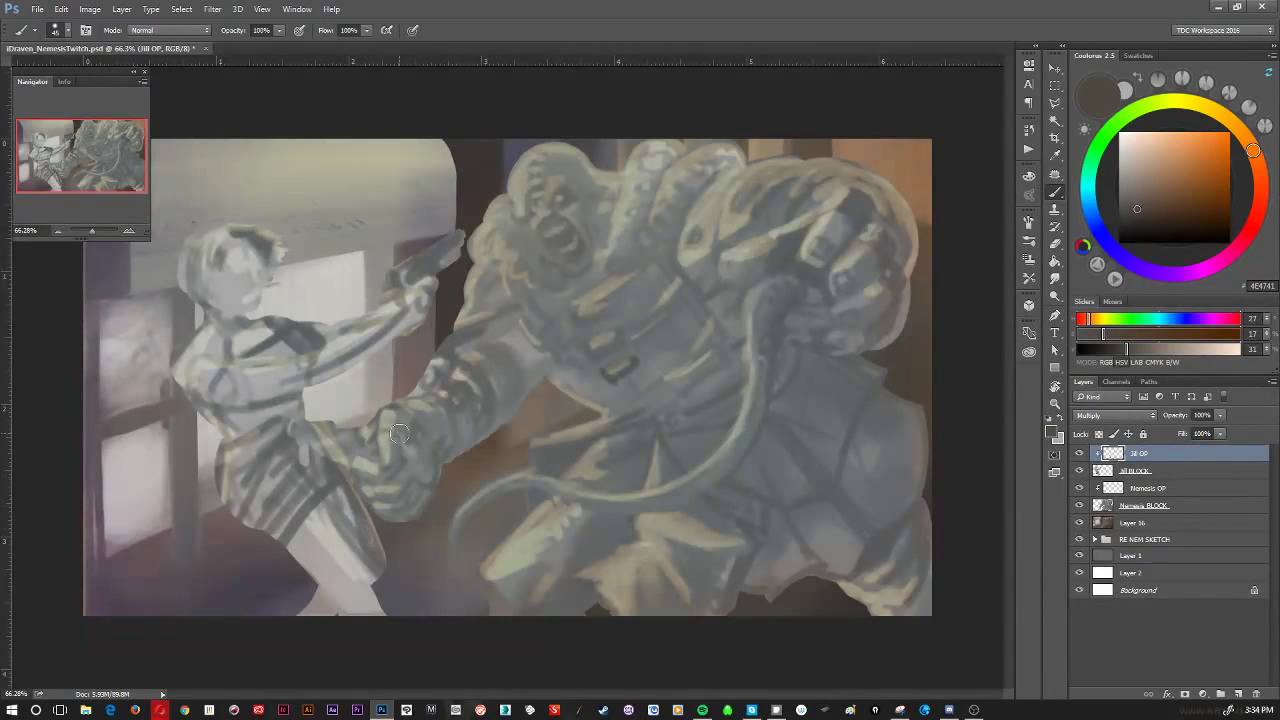
# Choose the lighter warm grey 948F8B and paint softer shadows on the woman's legs.
pyautogui.moveTo(1136, 195); pyautogui.dragTo(1128, 189)
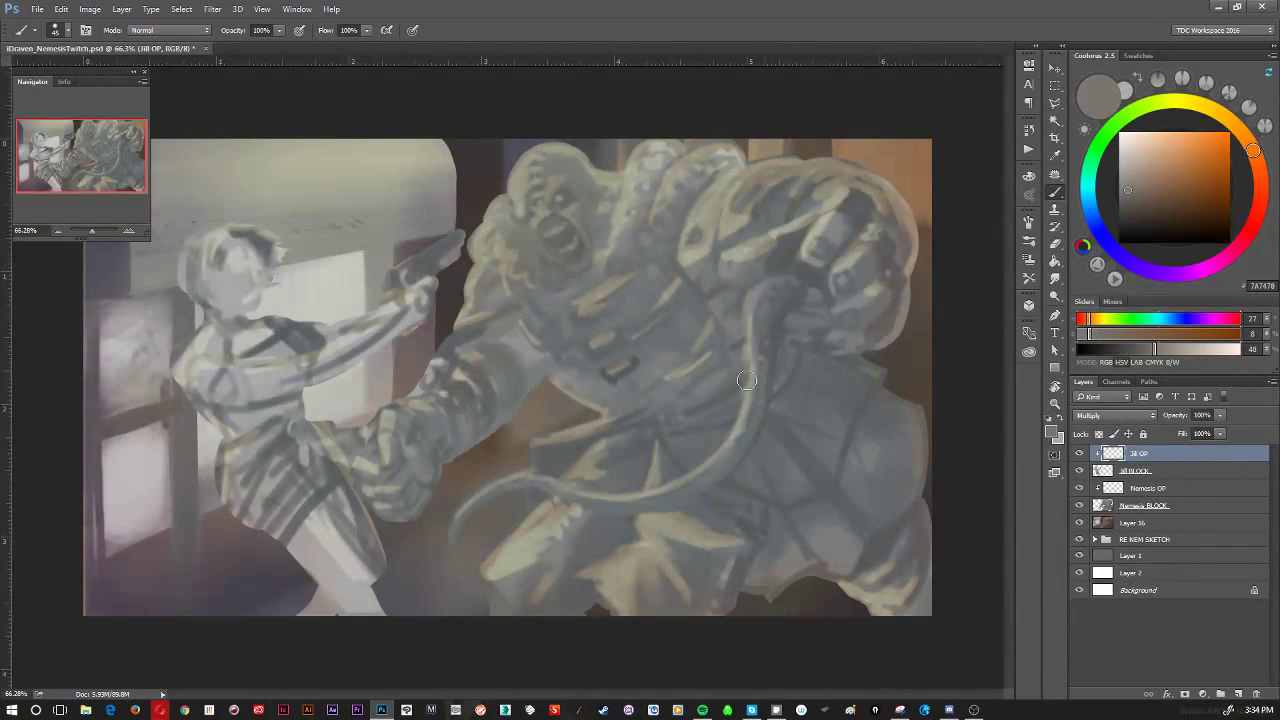
pyautogui.click(1131, 184)
pyautogui.click(1125, 178)
pyautogui.moveTo(366, 512); pyautogui.dragTo(380, 563)
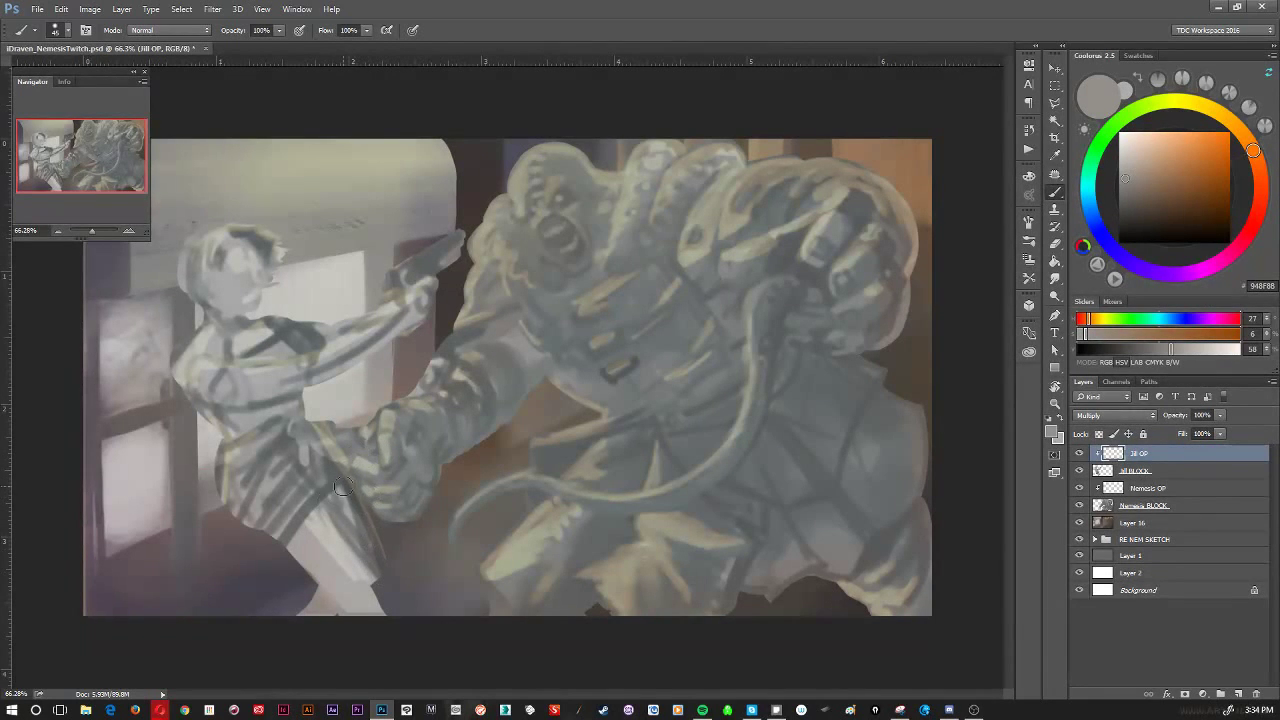
pyautogui.moveTo(342, 490)
pyautogui.mouseDown()
pyautogui.moveTo(360, 508)
pyautogui.moveTo(343, 497)
pyautogui.mouseUp()
pyautogui.moveTo(364, 594); pyautogui.dragTo(366, 588)
pyautogui.moveTo(344, 535)
pyautogui.mouseDown()
pyautogui.moveTo(325, 508)
pyautogui.moveTo(368, 598)
pyautogui.moveTo(385, 558)
pyautogui.mouseUp()
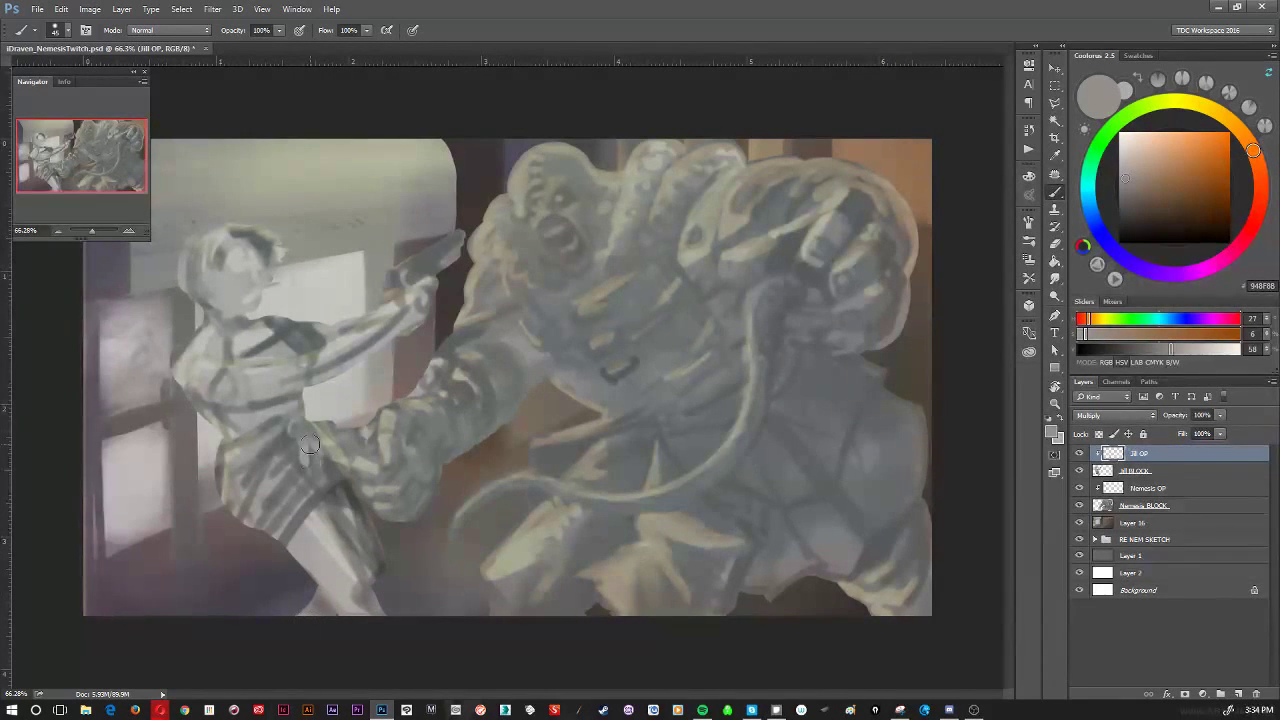
pyautogui.moveTo(320, 580); pyautogui.dragTo(320, 584)
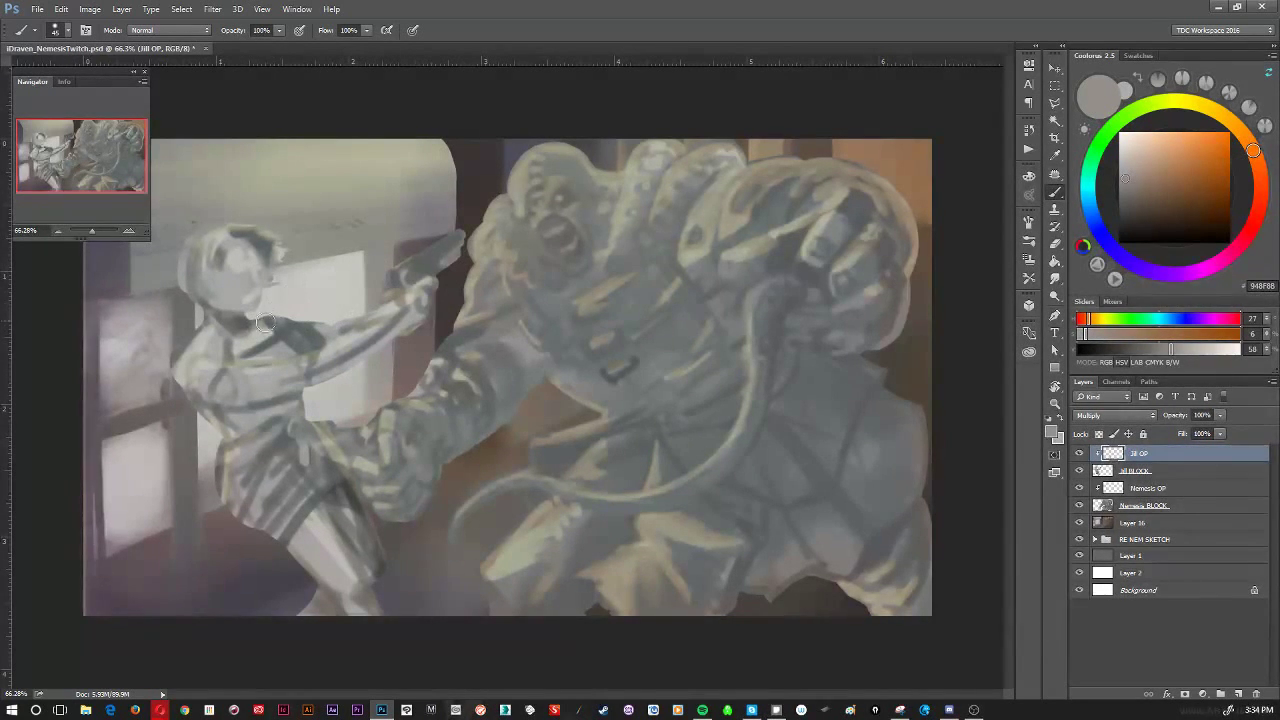
# Paint grey shadows on the woman's neck, upper chest and hair, and darken the pistol.
pyautogui.moveTo(270, 352)
pyautogui.mouseDown()
pyautogui.moveTo(265, 314)
pyautogui.moveTo(238, 314)
pyautogui.mouseUp()
pyautogui.moveTo(207, 251); pyautogui.dragTo(232, 239)
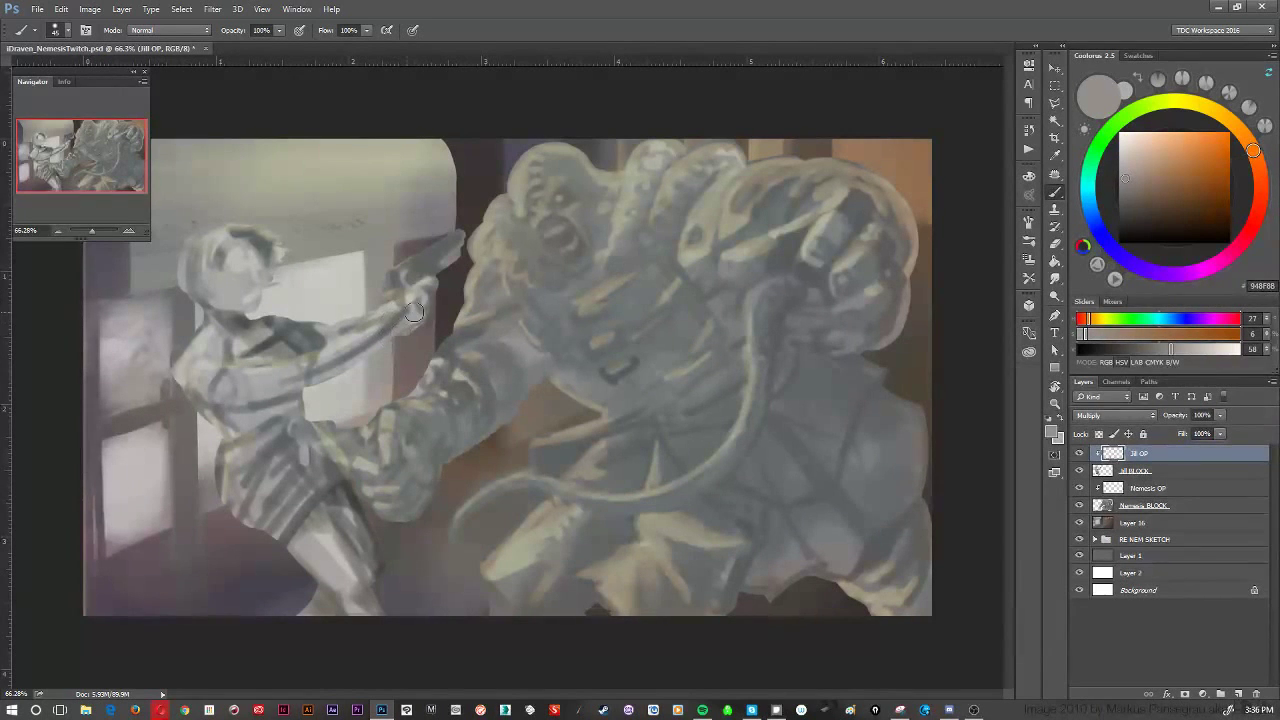
pyautogui.moveTo(414, 250)
pyautogui.mouseDown()
pyautogui.moveTo(406, 282)
pyautogui.moveTo(390, 287)
pyautogui.moveTo(464, 245)
pyautogui.moveTo(420, 281)
pyautogui.moveTo(472, 232)
pyautogui.moveTo(426, 259)
pyautogui.moveTo(471, 237)
pyautogui.moveTo(459, 255)
pyautogui.moveTo(472, 240)
pyautogui.moveTo(398, 282)
pyautogui.moveTo(433, 265)
pyautogui.mouseUp()
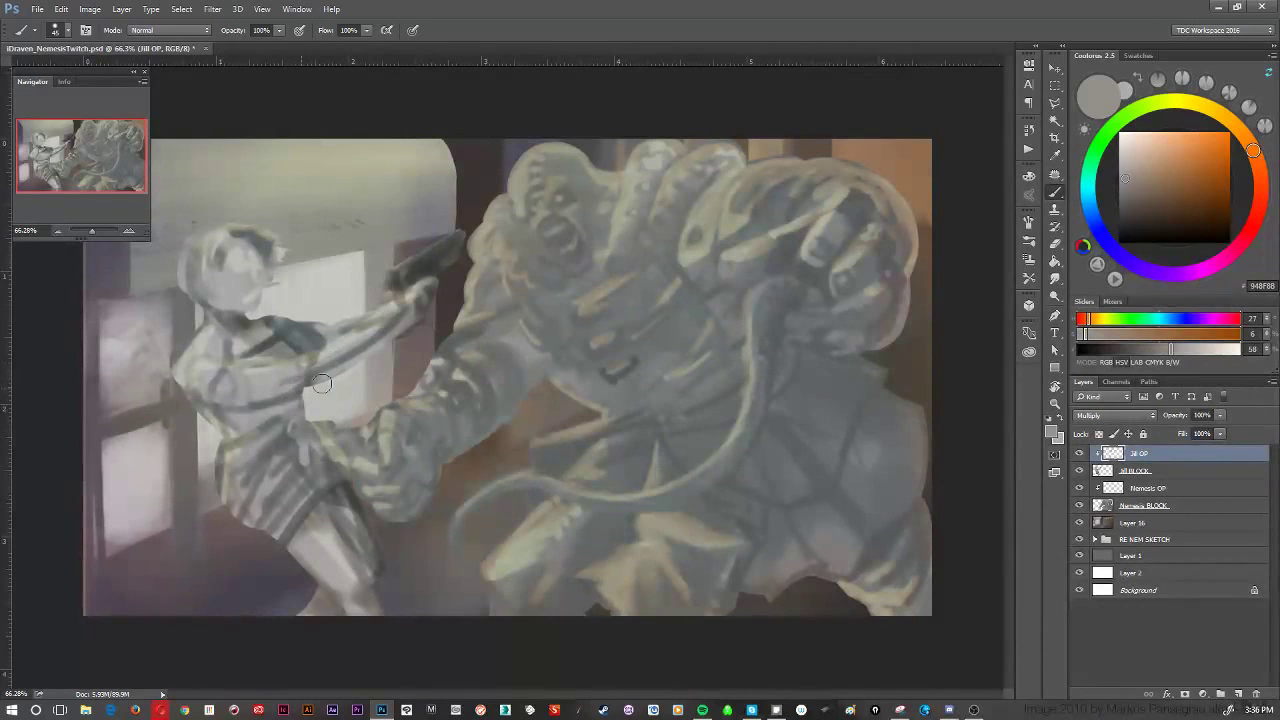
# Shade the underside of the woman's outstretched arm, her waist and her skirt with the same grey.
pyautogui.moveTo(365, 358); pyautogui.dragTo(395, 342)
pyautogui.moveTo(230, 420)
pyautogui.mouseDown()
pyautogui.moveTo(273, 415)
pyautogui.moveTo(251, 429)
pyautogui.moveTo(301, 405)
pyautogui.moveTo(245, 436)
pyautogui.moveTo(308, 398)
pyautogui.moveTo(273, 417)
pyautogui.moveTo(311, 396)
pyautogui.mouseUp()
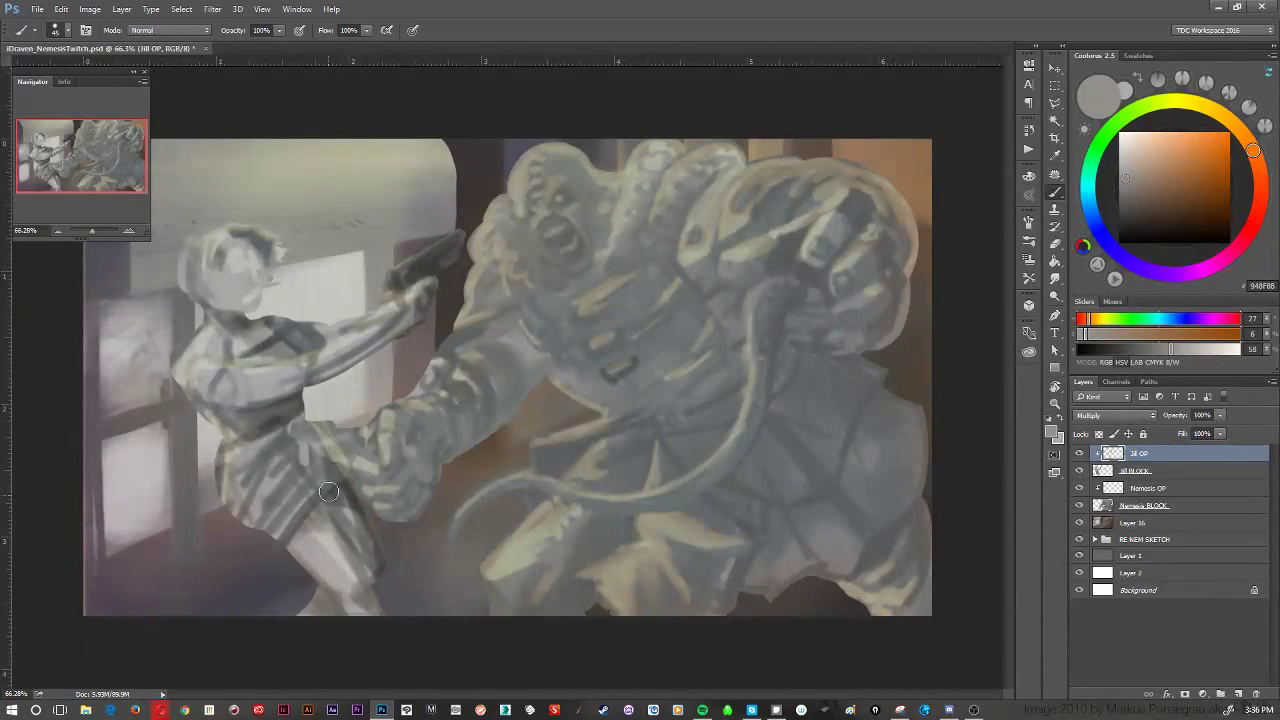
pyautogui.moveTo(280, 464)
pyautogui.mouseDown()
pyautogui.moveTo(260, 496)
pyautogui.moveTo(270, 473)
pyautogui.moveTo(273, 501)
pyautogui.moveTo(294, 490)
pyautogui.moveTo(292, 441)
pyautogui.moveTo(317, 482)
pyautogui.moveTo(304, 472)
pyautogui.moveTo(287, 488)
pyautogui.moveTo(344, 477)
pyautogui.moveTo(327, 466)
pyautogui.moveTo(356, 474)
pyautogui.mouseUp()
pyautogui.moveTo(347, 395)
pyautogui.mouseDown()
pyautogui.moveTo(381, 404)
pyautogui.moveTo(328, 479)
pyautogui.moveTo(316, 464)
pyautogui.moveTo(308, 483)
pyautogui.moveTo(326, 473)
pyautogui.moveTo(297, 492)
pyautogui.moveTo(282, 452)
pyautogui.moveTo(272, 506)
pyautogui.moveTo(276, 462)
pyautogui.moveTo(284, 474)
pyautogui.moveTo(266, 501)
pyautogui.moveTo(299, 510)
pyautogui.moveTo(275, 482)
pyautogui.moveTo(310, 445)
pyautogui.mouseUp()
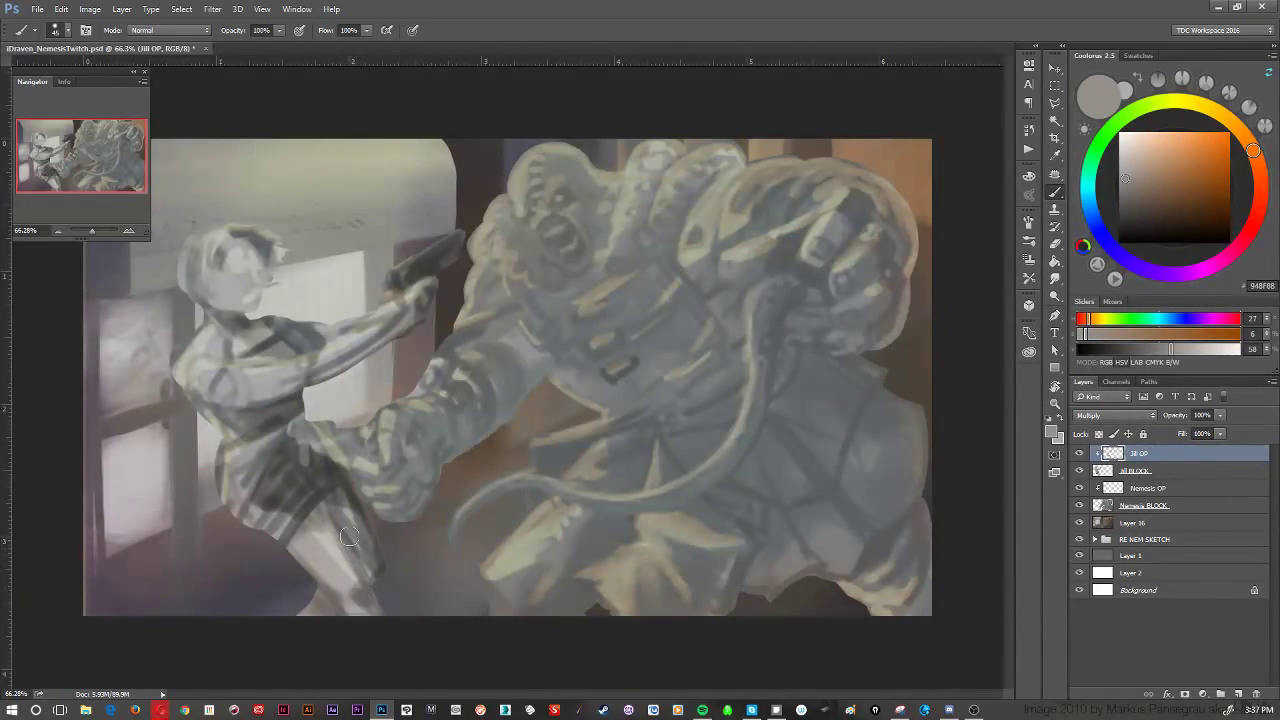
# Reduce the brush size to 20 and sample a dark grey from the skirt on the Jill BLOCK layer.
pyautogui.press('[')
pyautogui.press('[')
pyautogui.press('[')
pyautogui.click(1164, 476)
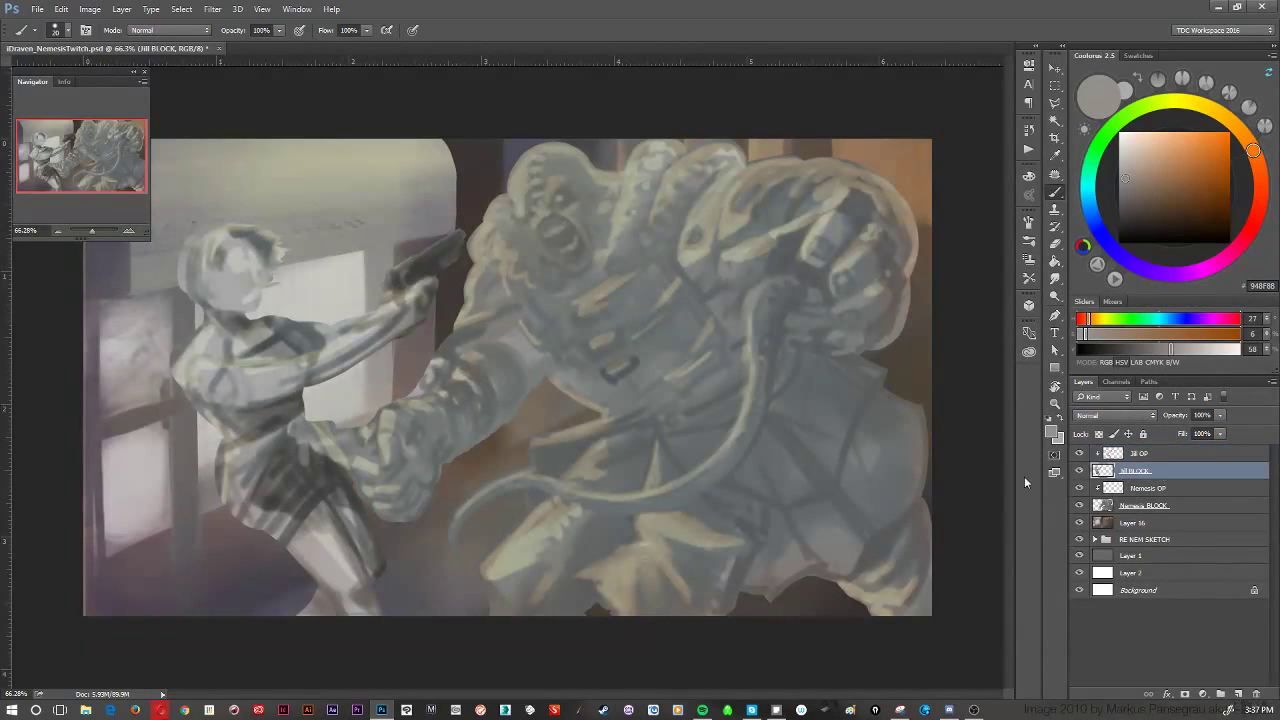
pyautogui.keyDown('alt'); pyautogui.click(332, 467); pyautogui.keyUp('alt')
pyautogui.keyDown('alt'); pyautogui.click(330, 467); pyautogui.keyUp('alt')
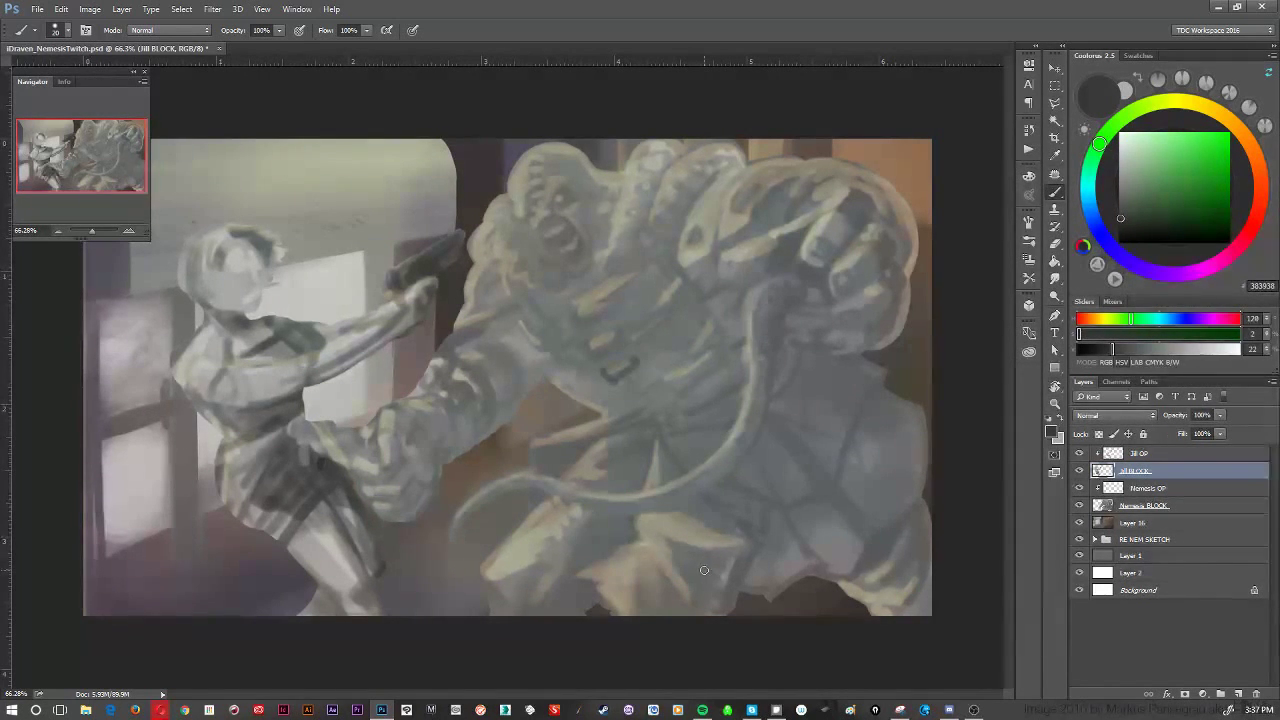
# Return to the Jill OP layer with the Brush, swap to the light grey ACACAC and deepen the skirt's fold shading.
pyautogui.click(1056, 280)
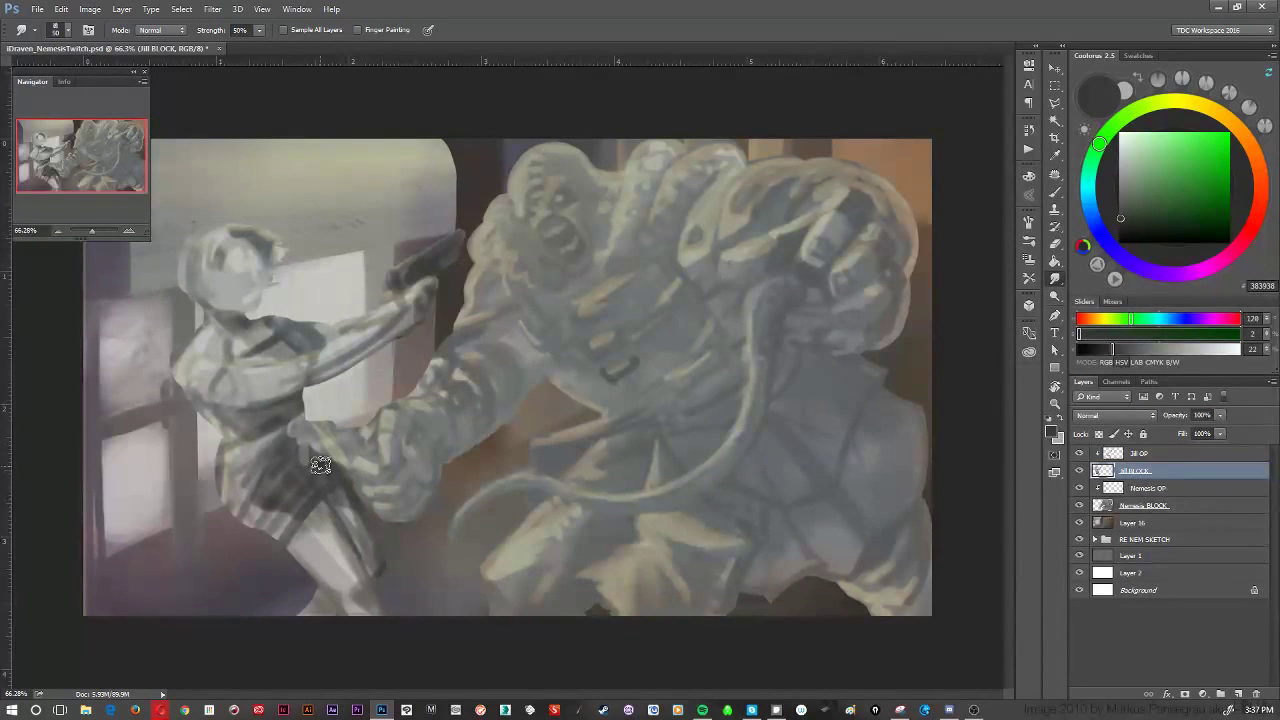
pyautogui.click(1146, 455)
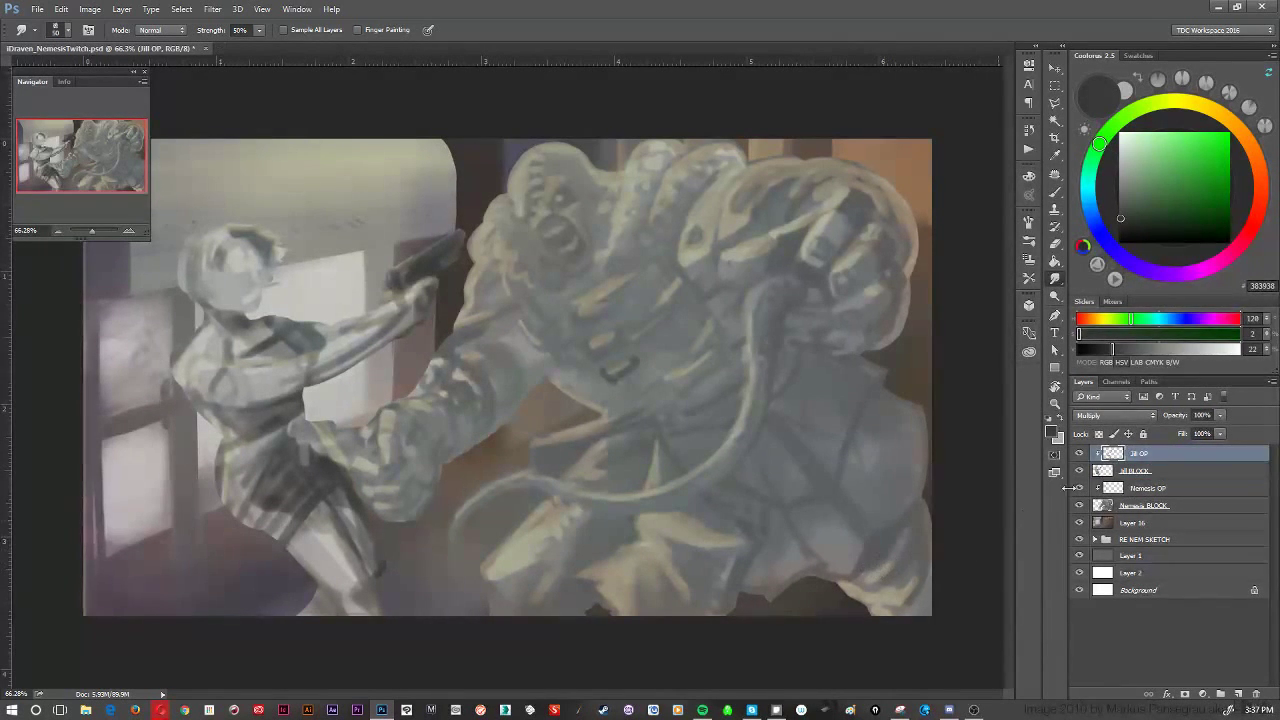
pyautogui.click(1055, 191)
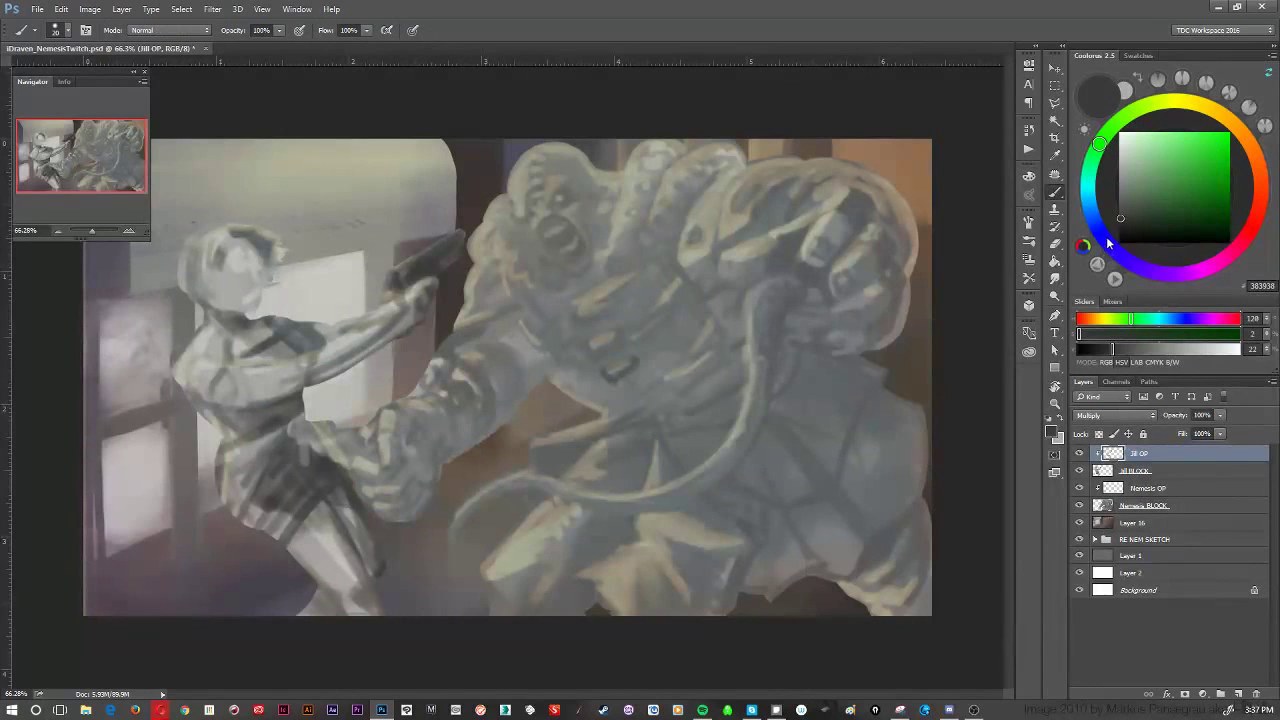
pyautogui.press('x')
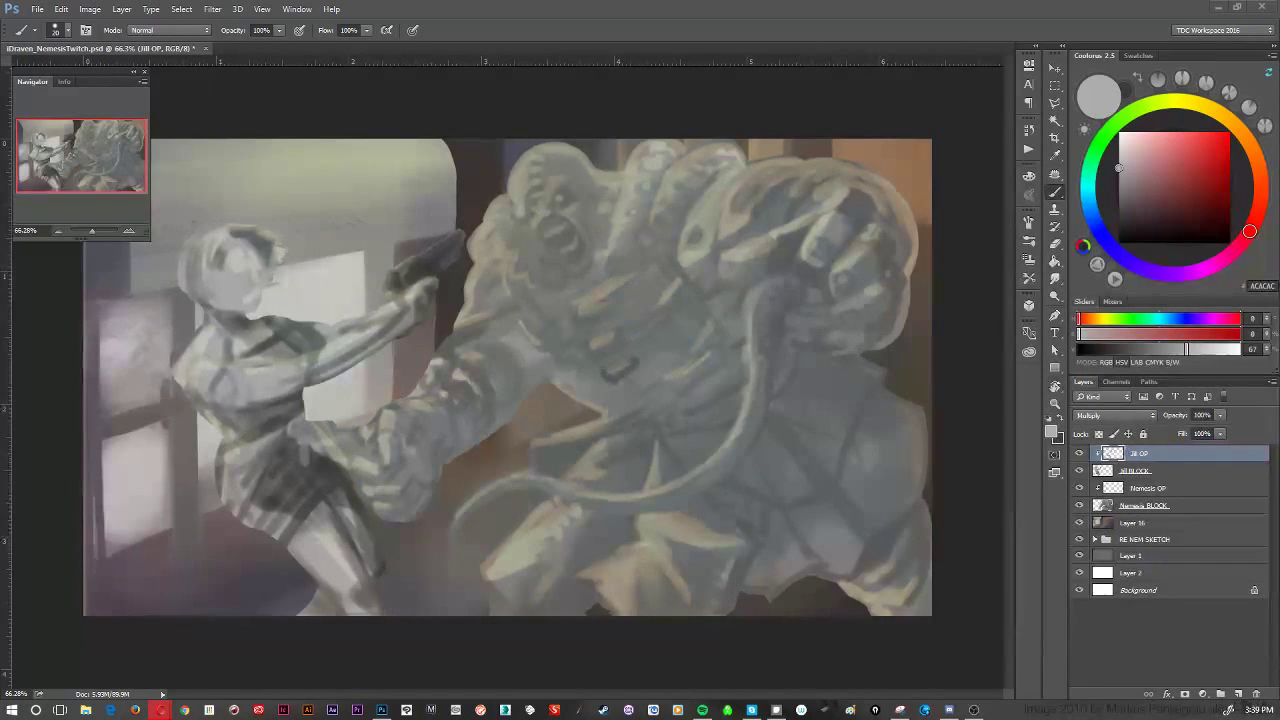
pyautogui.click(964, 35)
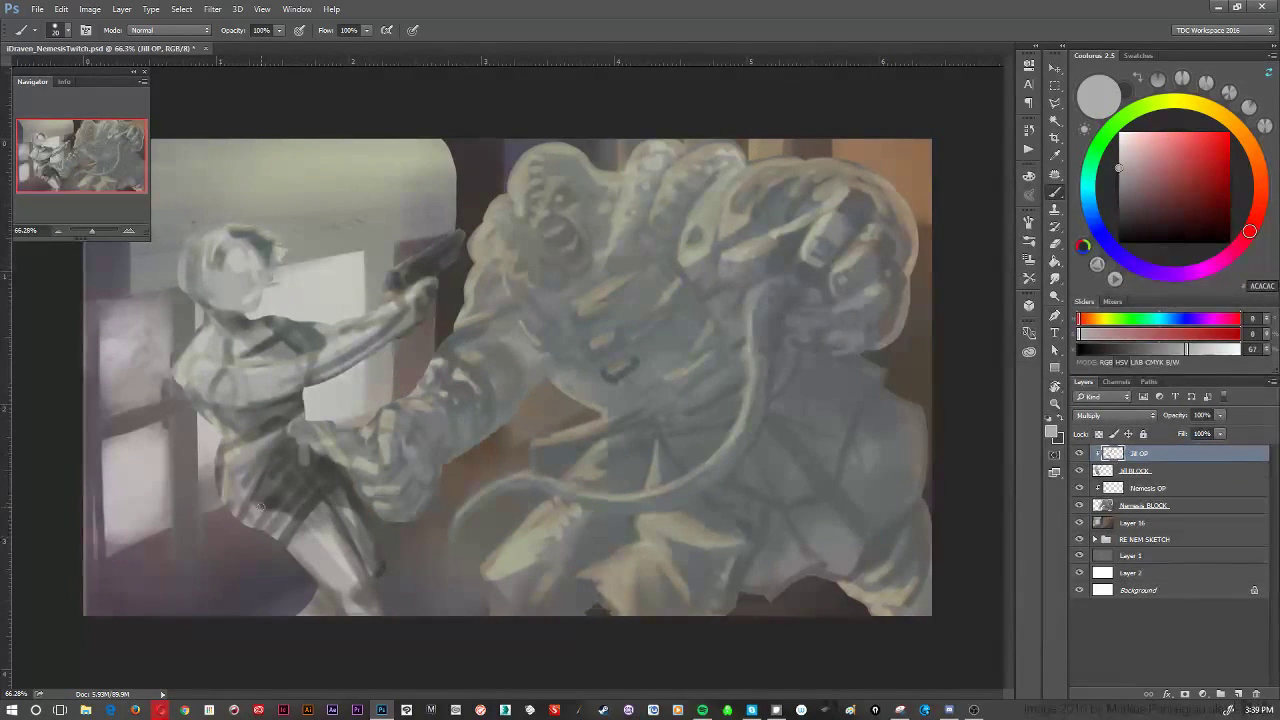
pyautogui.moveTo(258, 503)
pyautogui.mouseDown()
pyautogui.moveTo(298, 518)
pyautogui.moveTo(268, 512)
pyautogui.moveTo(278, 528)
pyautogui.moveTo(250, 512)
pyautogui.moveTo(272, 536)
pyautogui.moveTo(252, 501)
pyautogui.mouseUp()
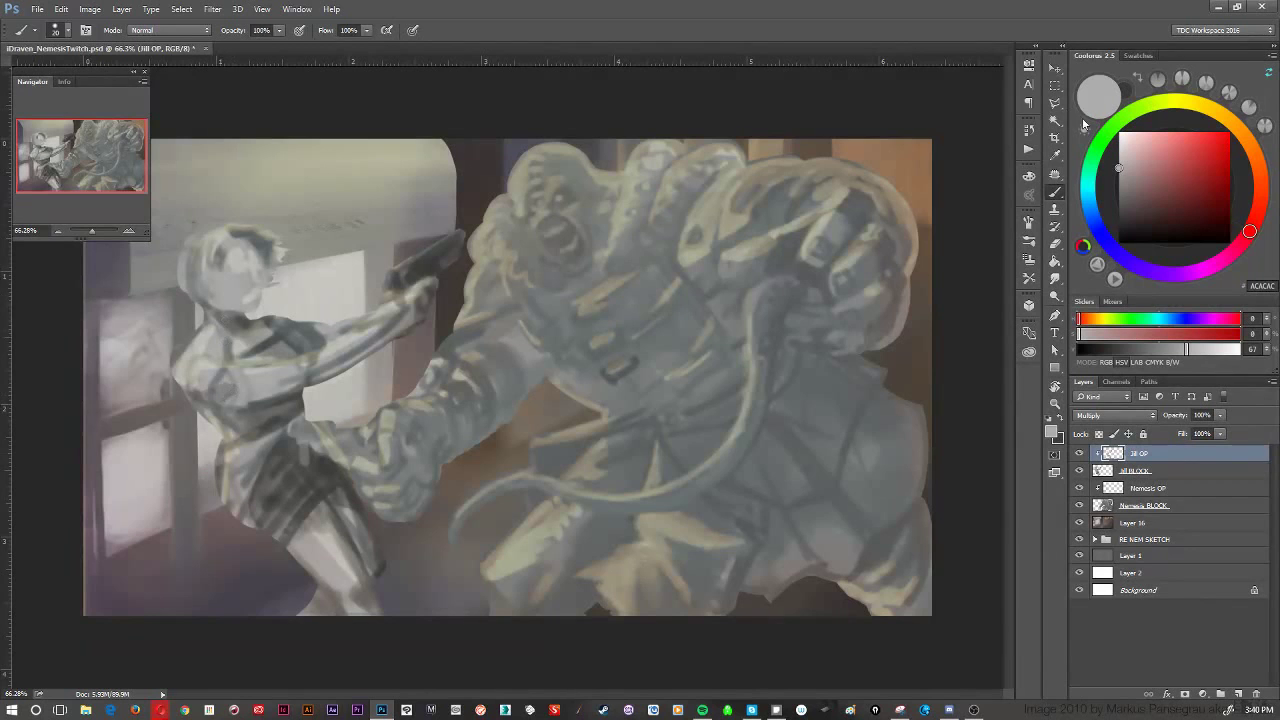
# Blend the shading on the woman's chest and shoulders with the Smudge tool at 50% strength, sampling a mid grey beside her collar.
pyautogui.click(1055, 278)
pyautogui.moveTo(204, 369)
pyautogui.mouseDown()
pyautogui.moveTo(210, 387)
pyautogui.moveTo(230, 373)
pyautogui.mouseUp()
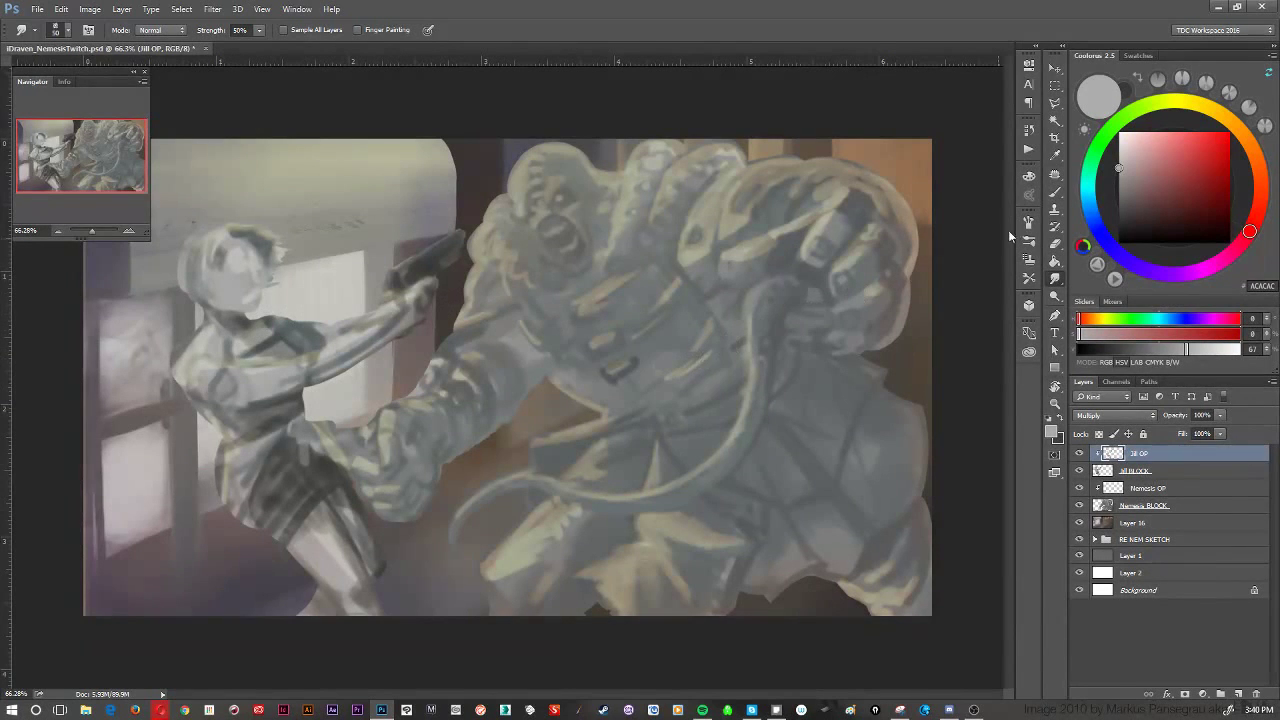
pyautogui.click(1055, 192)
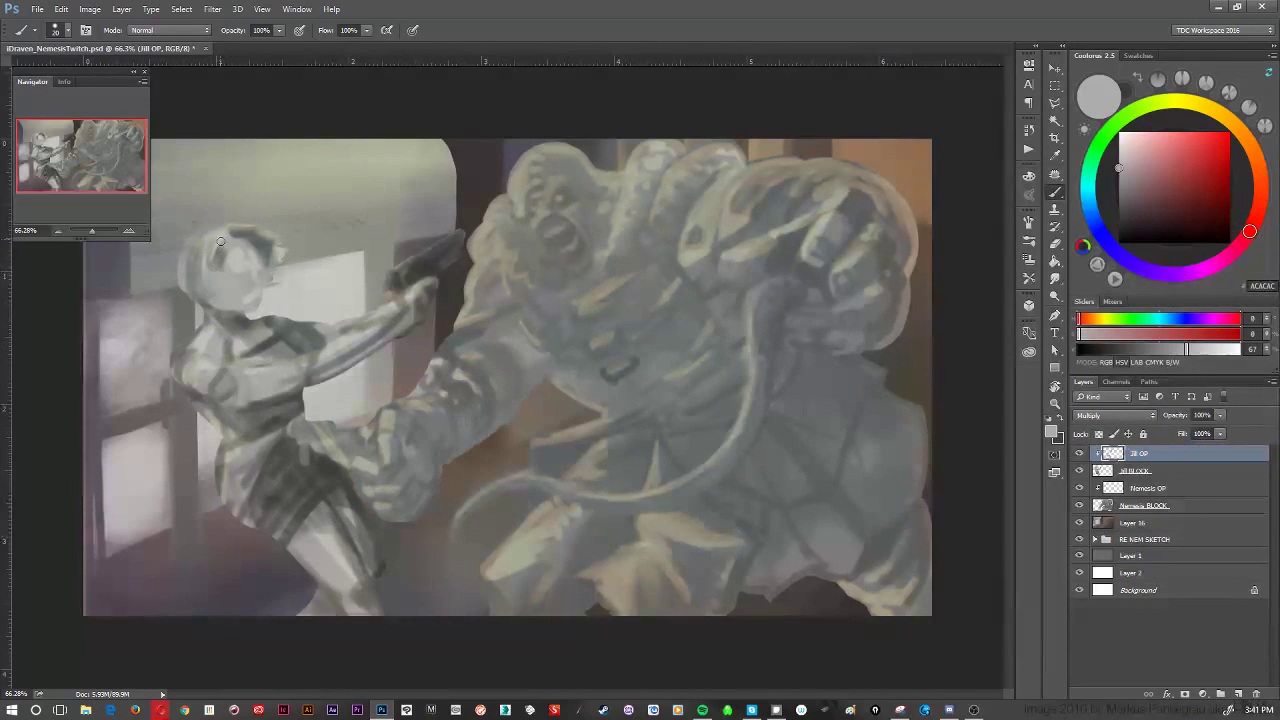
pyautogui.keyDown('alt'); pyautogui.click(219, 333); pyautogui.keyUp('alt')
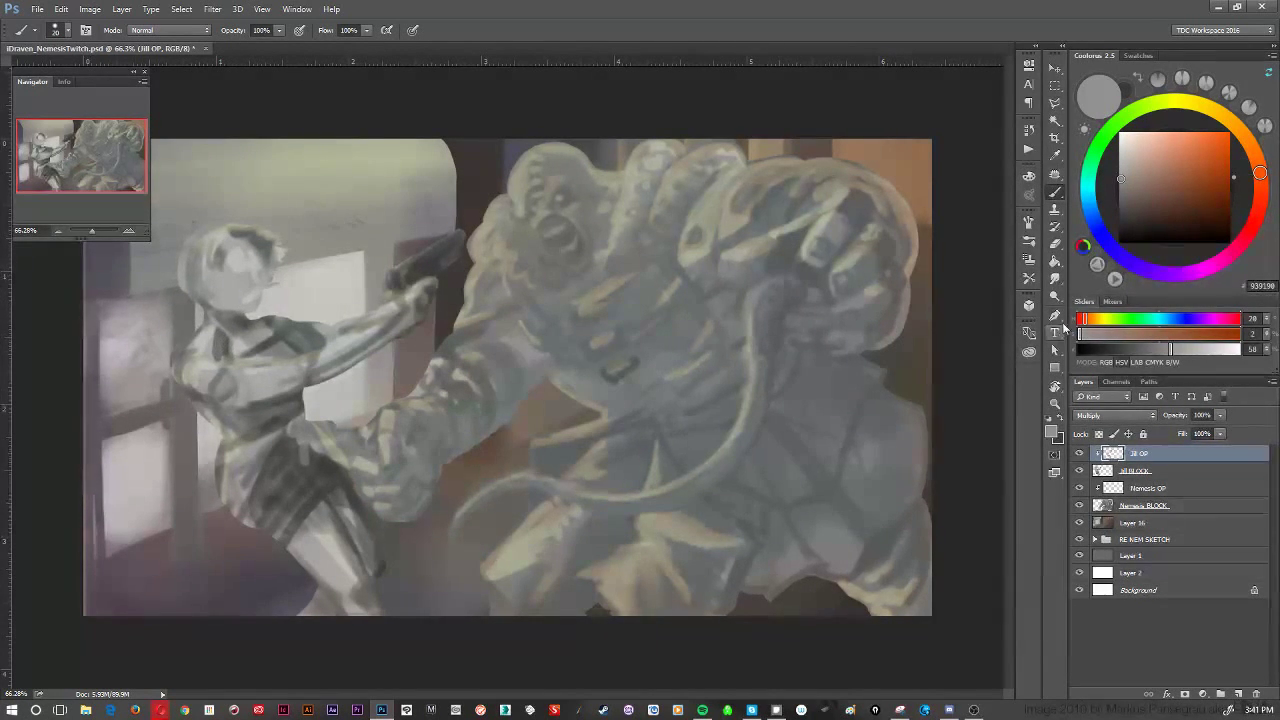
pyautogui.click(1054, 278)
pyautogui.moveTo(226, 341)
pyautogui.mouseDown()
pyautogui.moveTo(258, 352)
pyautogui.moveTo(222, 325)
pyautogui.moveTo(252, 301)
pyautogui.moveTo(262, 343)
pyautogui.moveTo(244, 335)
pyautogui.moveTo(244, 353)
pyautogui.moveTo(233, 328)
pyautogui.moveTo(267, 356)
pyautogui.moveTo(261, 344)
pyautogui.moveTo(327, 331)
pyautogui.mouseUp()
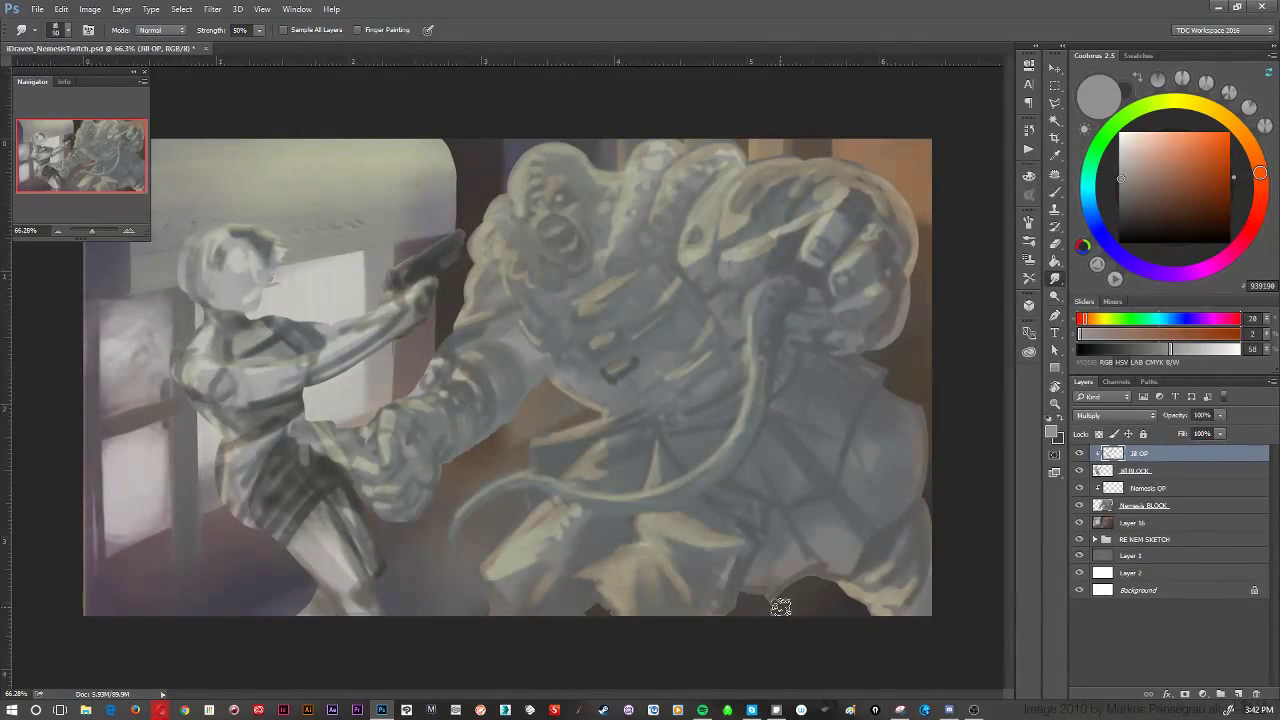
pyautogui.moveTo(798, 527); pyautogui.dragTo(789, 545)
# Pick a lighter neutral grey and brush soft shadows across the woman's lower chest and elbow.
pyautogui.click(1057, 195)
pyautogui.click(1119, 163)
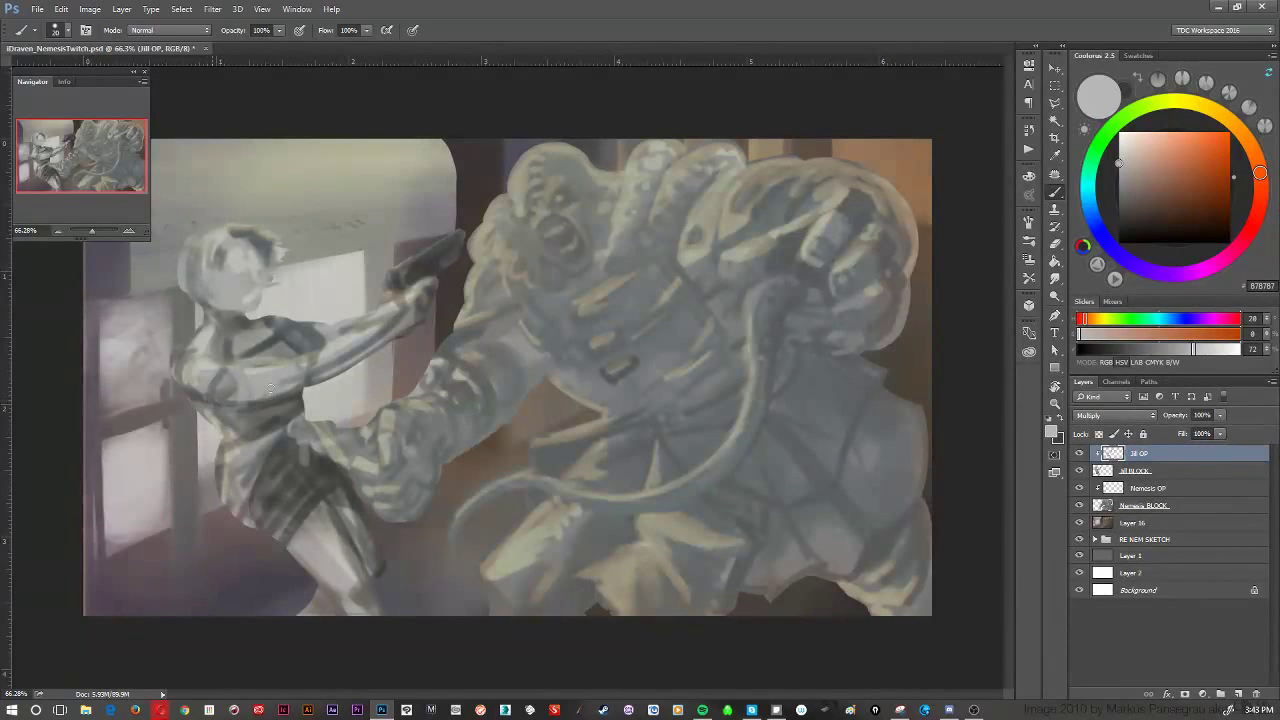
pyautogui.moveTo(265, 397); pyautogui.dragTo(305, 388)
pyautogui.moveTo(195, 390)
pyautogui.mouseDown()
pyautogui.moveTo(190, 375)
pyautogui.moveTo(214, 390)
pyautogui.mouseUp()
pyautogui.click(1054, 278)
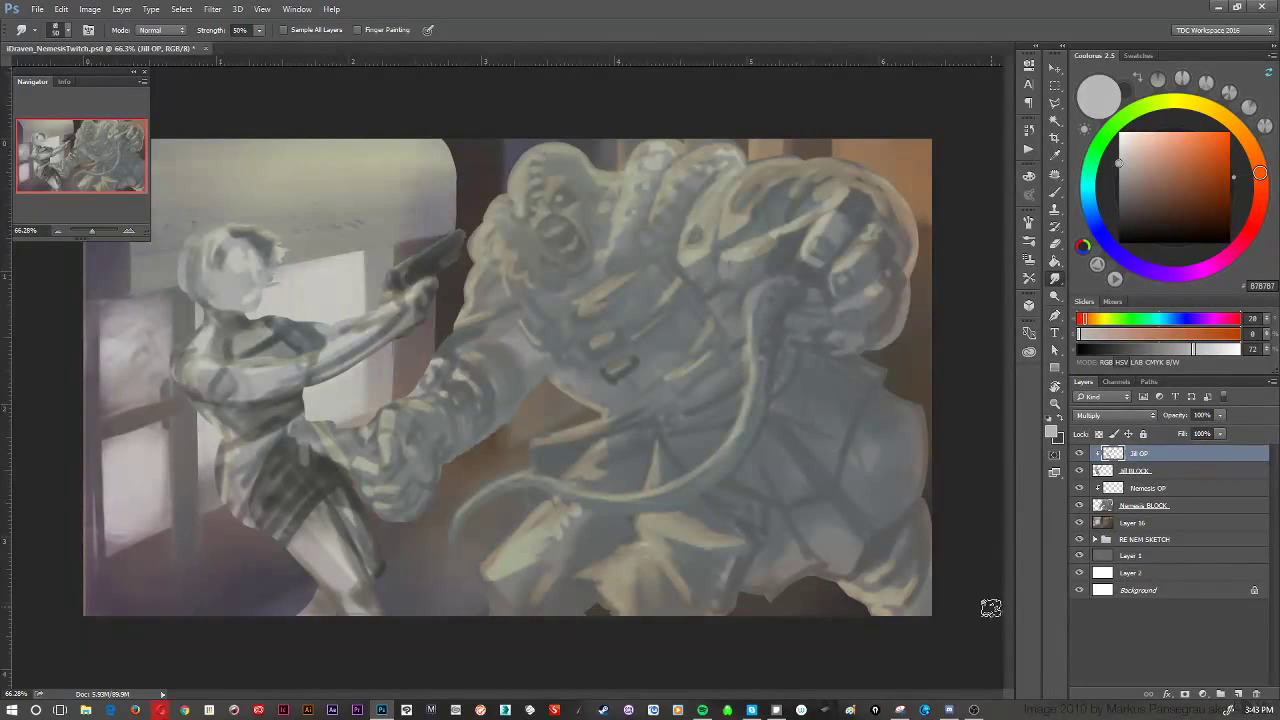
pyautogui.click(1054, 193)
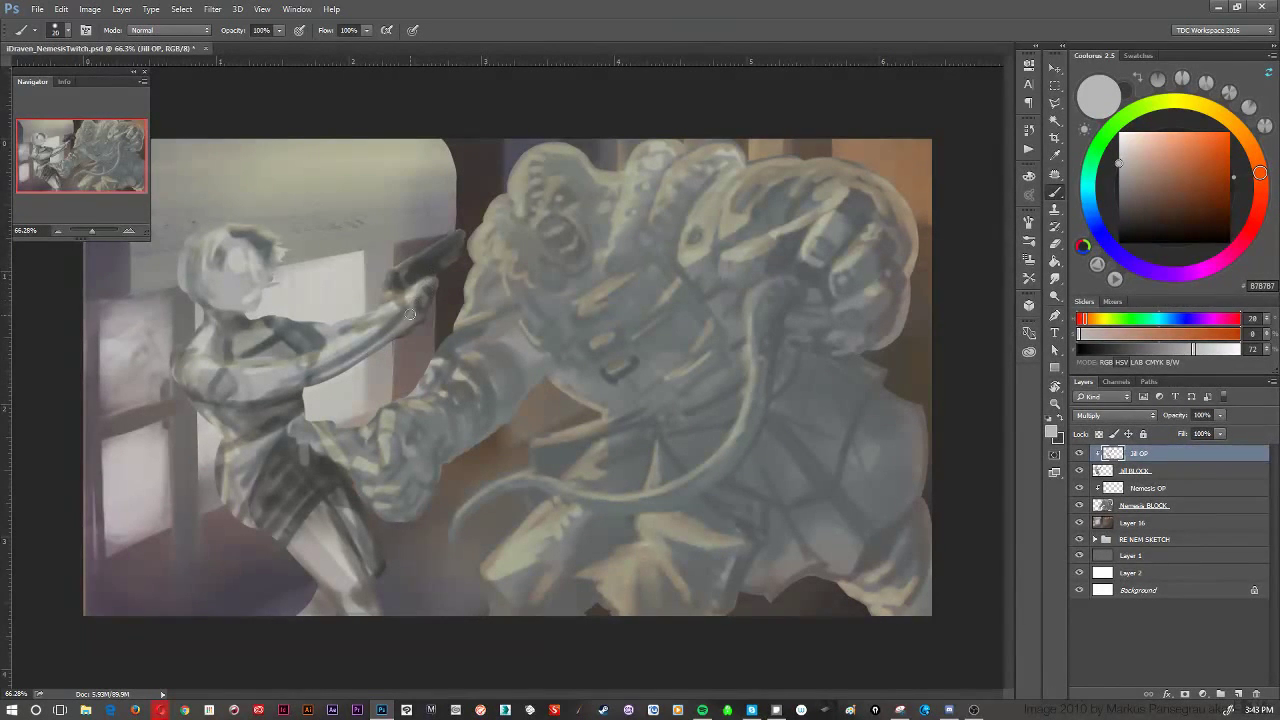
# Duplicate the Jill BLOCK layer and merge the copy with Jill BLOCK and Jill OP into a single layer.
pyautogui.press('alt')
pyautogui.press('alt')
pyautogui.moveTo(1183, 472); pyautogui.dragTo(1183, 464)
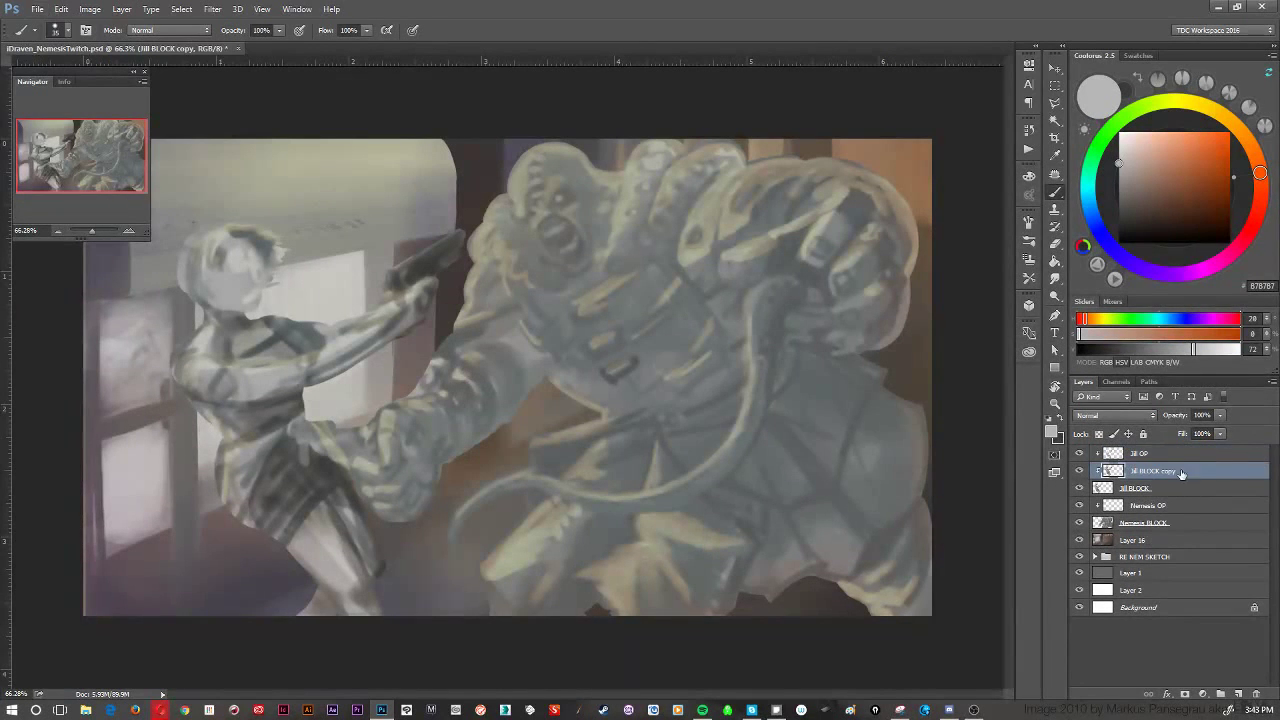
pyautogui.press('shift')
pyautogui.keyDown('shift'); pyautogui.click(1182, 490); pyautogui.keyUp('shift')
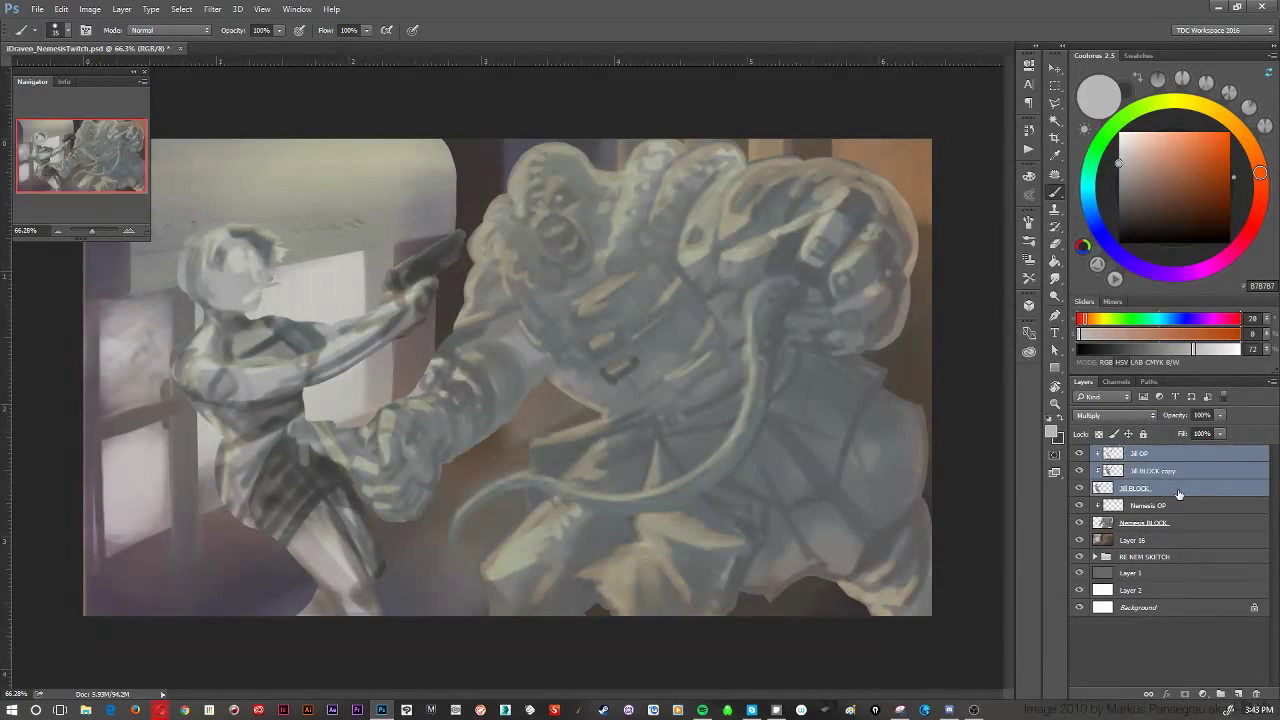
pyautogui.rightClick(1182, 490)
pyautogui.click(1102, 497)
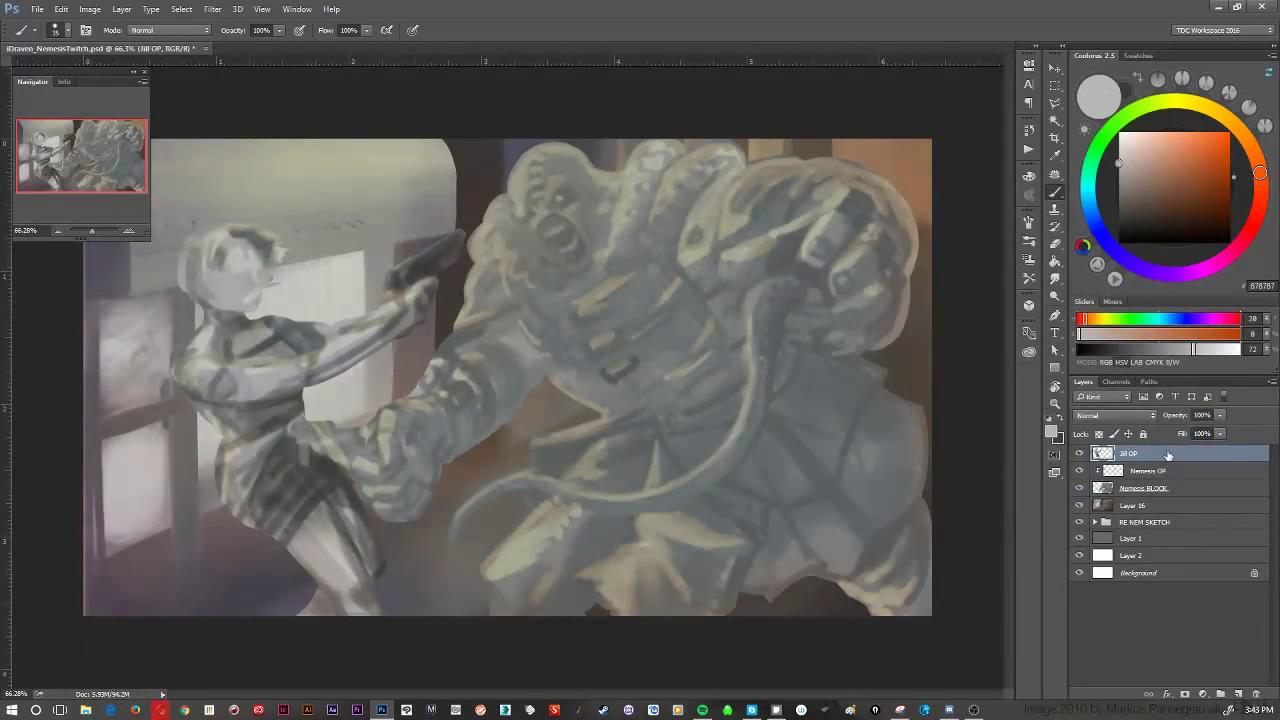
# Duplicate the merged Jill OP layer and clip the copy to the layer below.
pyautogui.hotkey('ctrl', 'j')
pyautogui.rightClick(1182, 453)
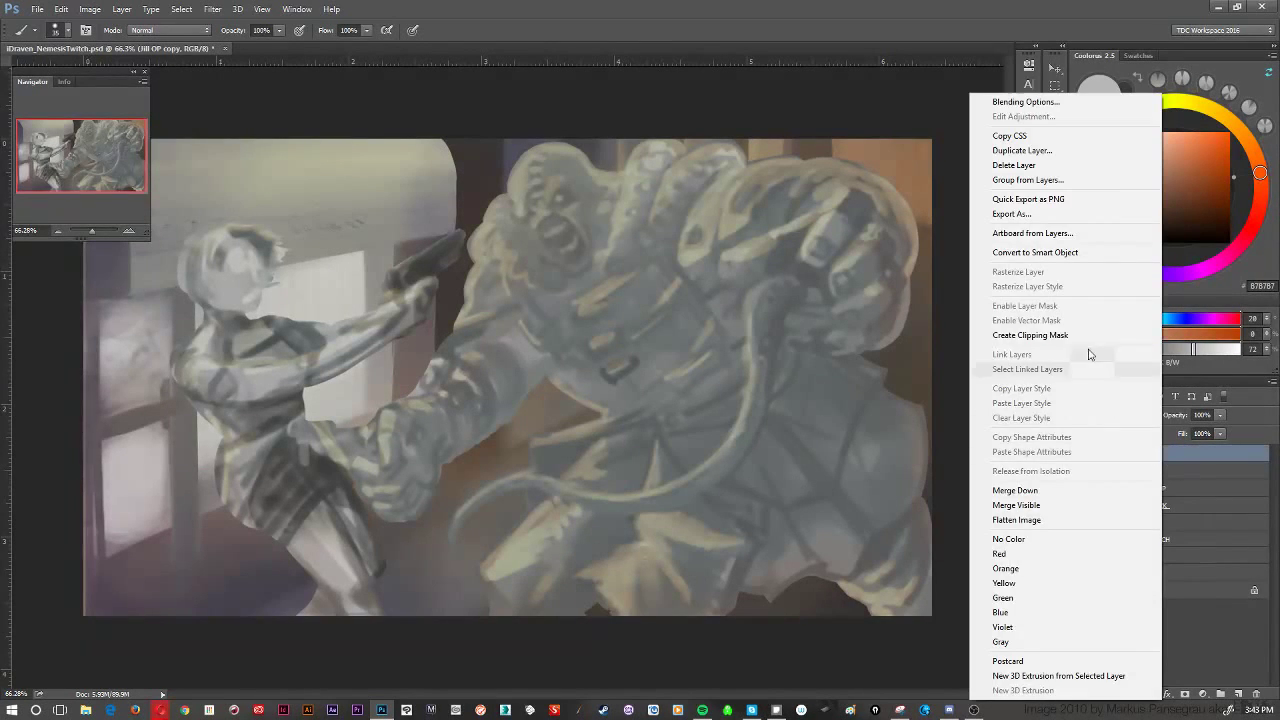
pyautogui.click(1051, 340)
# Smooth the shading on the woman's shoulder and bent arm with the Smudge tool at 50% strength.
pyautogui.click(1055, 278)
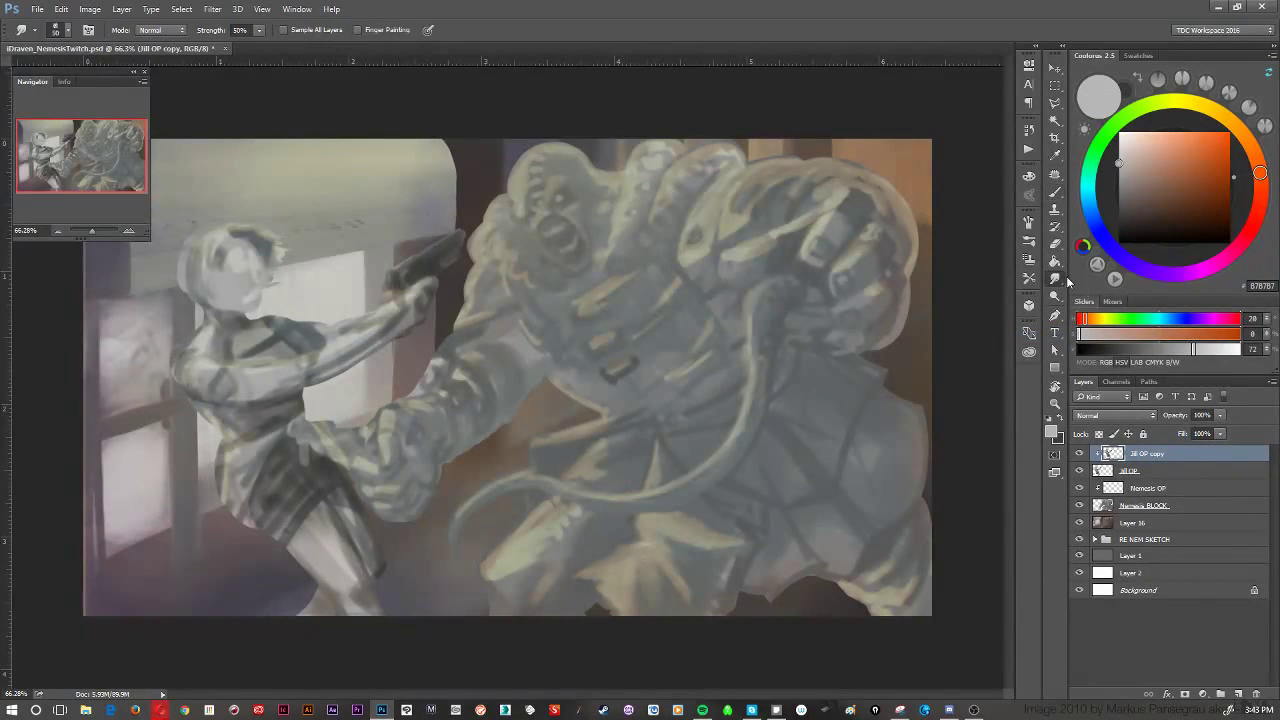
pyautogui.moveTo(204, 376)
pyautogui.mouseDown()
pyautogui.moveTo(200, 386)
pyautogui.moveTo(232, 376)
pyautogui.mouseUp()
pyautogui.press('r')
pyautogui.moveTo(415, 415)
pyautogui.mouseDown()
pyautogui.moveTo(507, 373)
pyautogui.moveTo(470, 430)
pyautogui.moveTo(443, 549)
pyautogui.moveTo(300, 490)
pyautogui.moveTo(265, 459)
pyautogui.moveTo(255, 466)
pyautogui.moveTo(280, 470)
pyautogui.mouseUp()
pyautogui.press('b')
pyautogui.press('r')
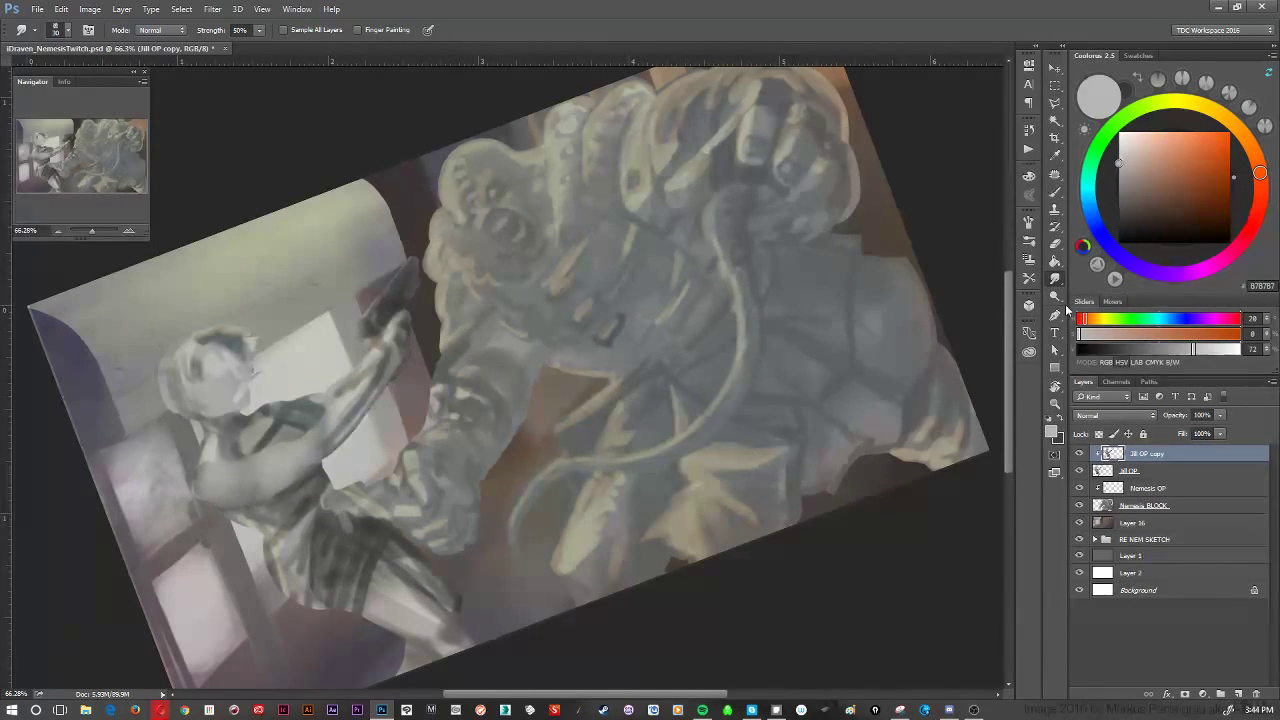
# Blend the woman's arm and upper torso with the Mixer Brush, sampling light and dark greys and reducing the brush size to 10.
pyautogui.click(1055, 194)
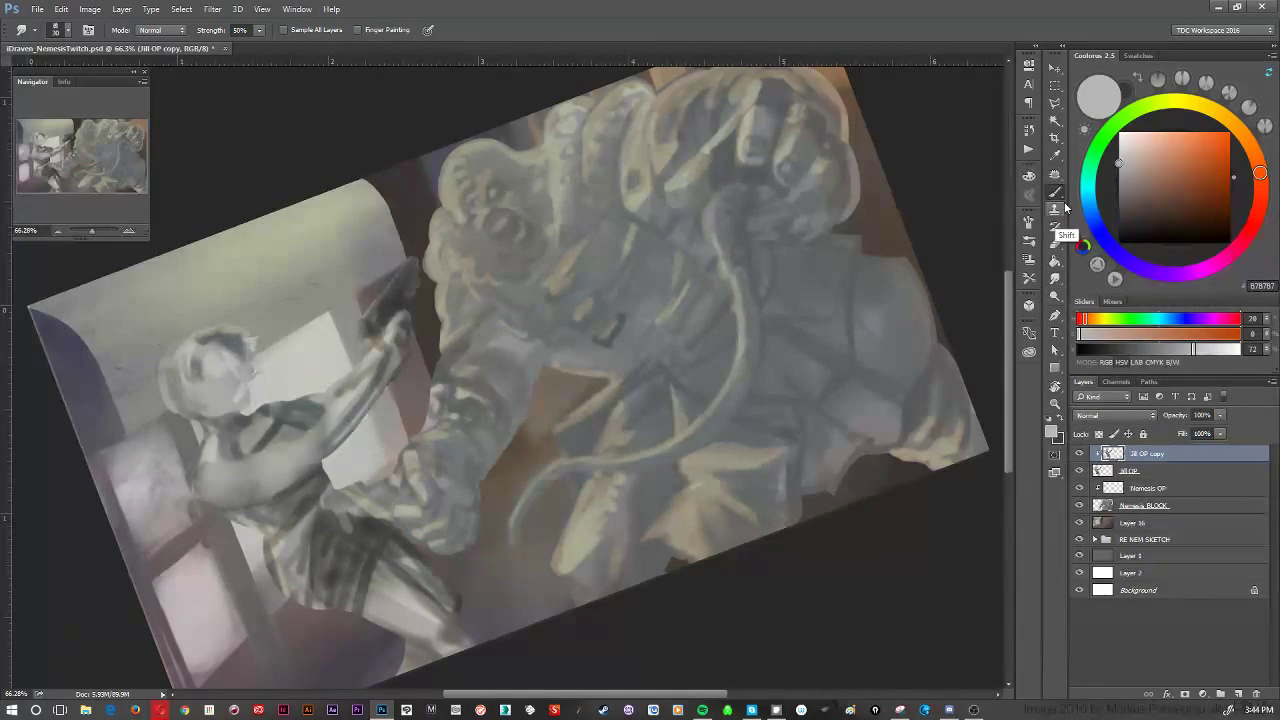
pyautogui.hotkey('shift', 'b')
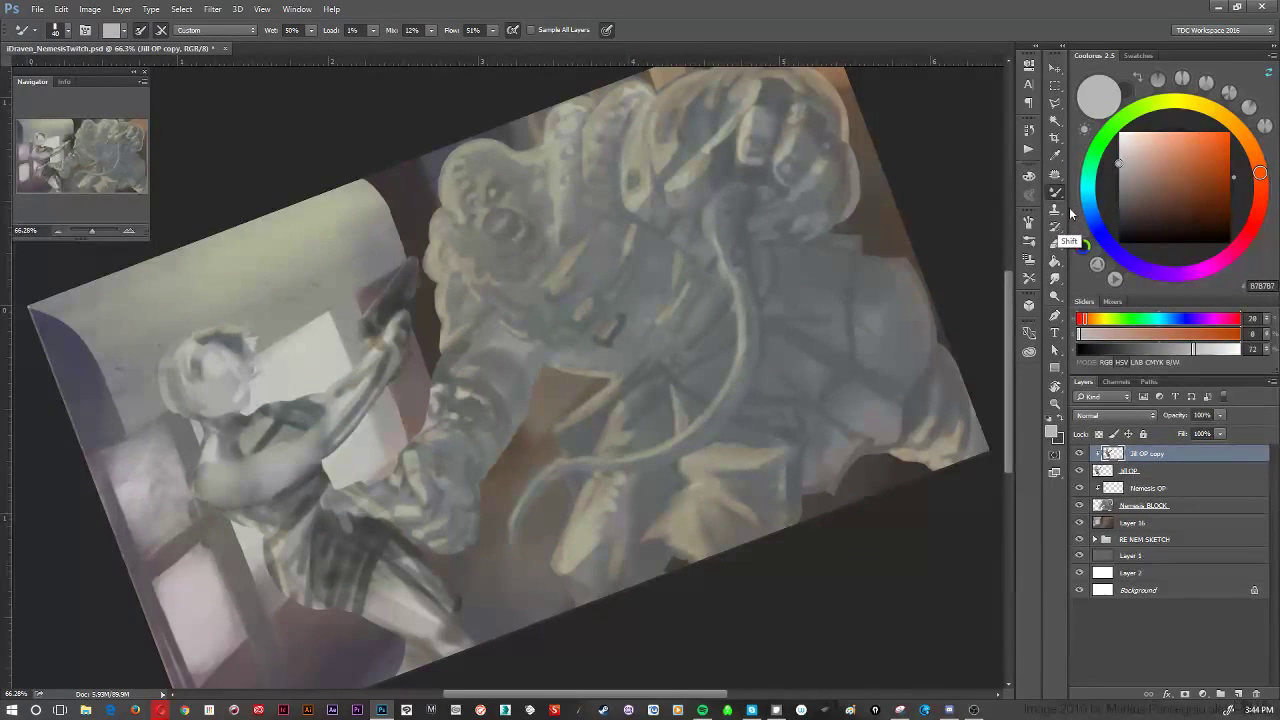
pyautogui.keyDown('alt'); pyautogui.click(342, 438); pyautogui.keyUp('alt')
pyautogui.press('[')
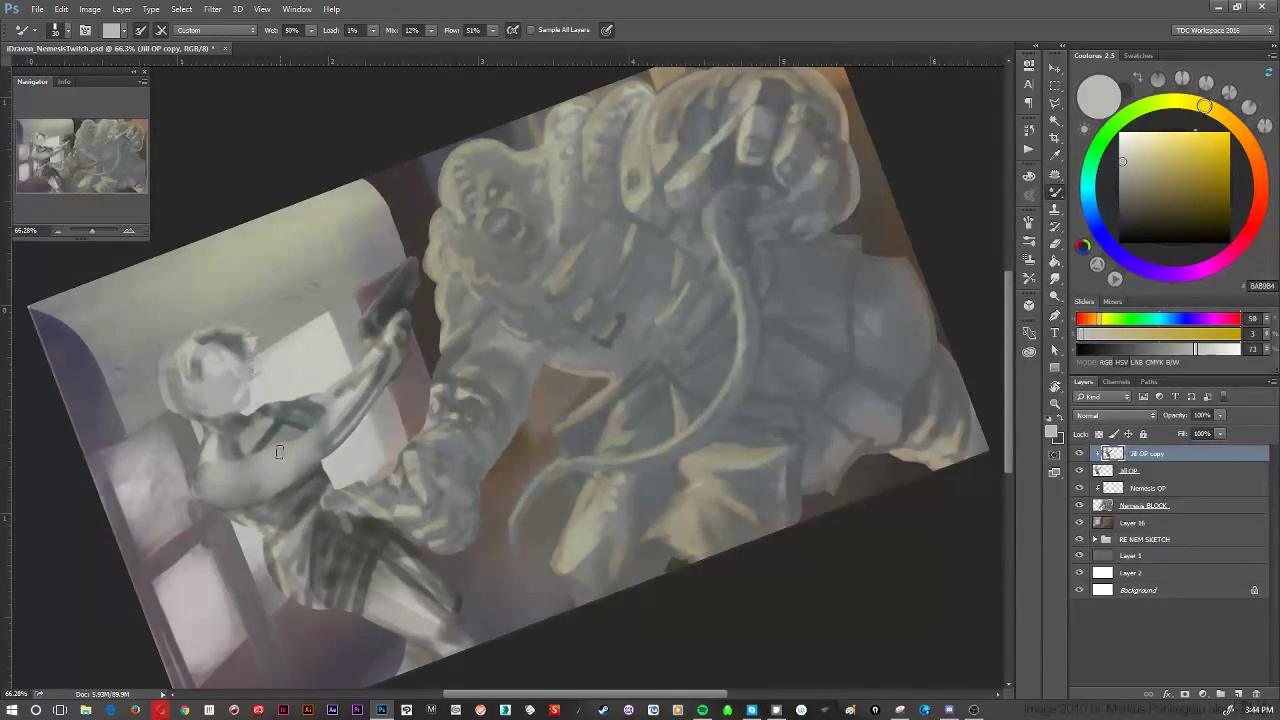
pyautogui.press('[')
pyautogui.keyDown('alt'); pyautogui.click(297, 489); pyautogui.keyUp('alt')
pyautogui.press('[')
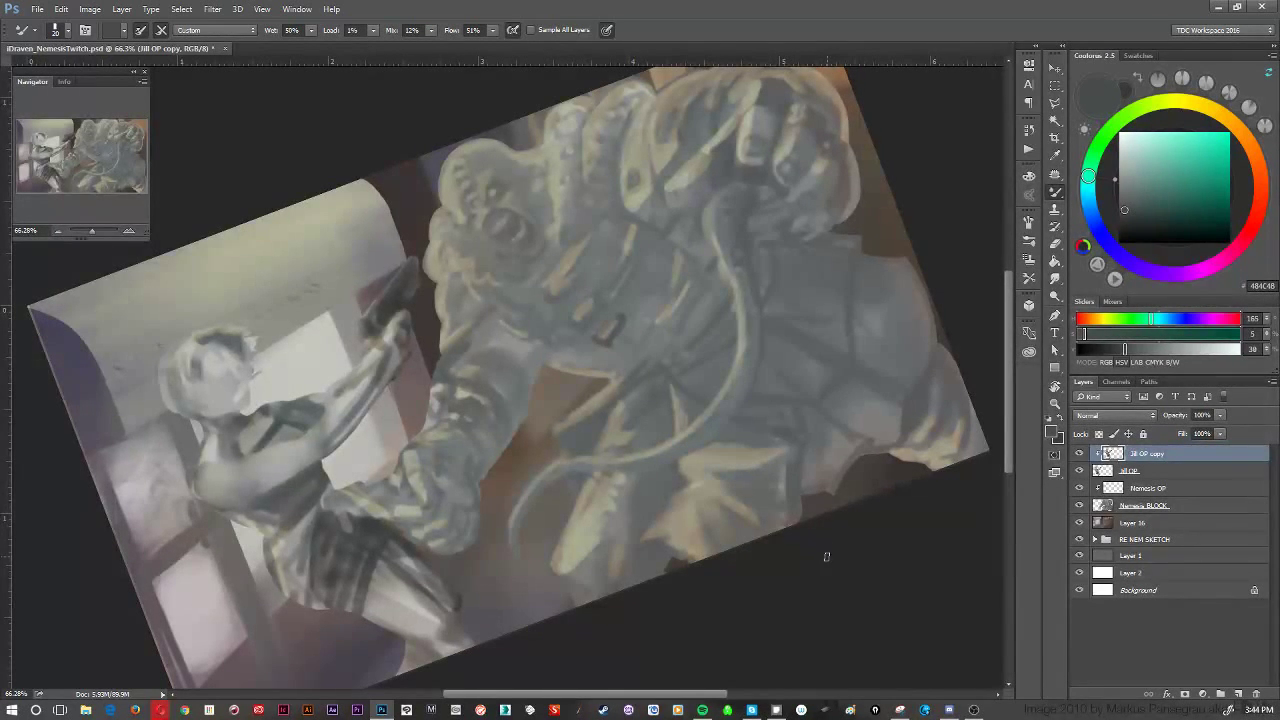
pyautogui.keyDown('alt'); pyautogui.click(225, 502); pyautogui.keyUp('alt')
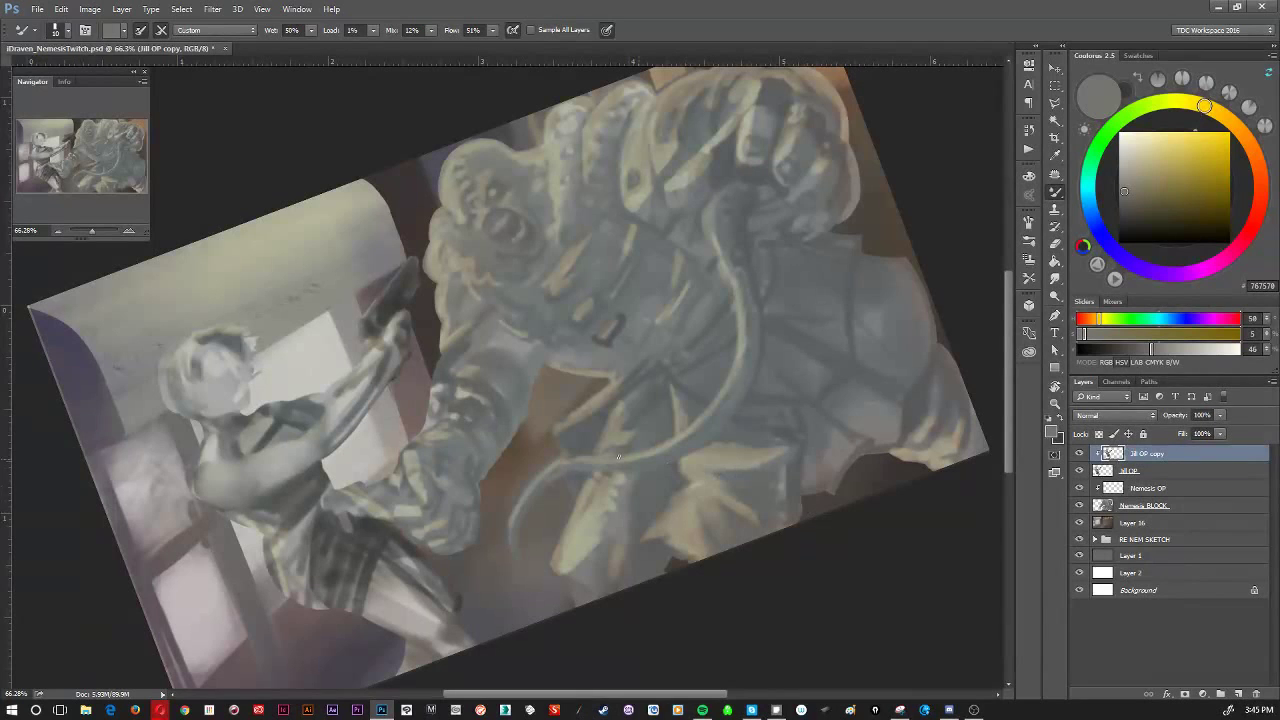
# Refine the woman's neck using the Jill OP and Jill OP copy layers, and paint her eyes and open mouth.
pyautogui.press('alt')
pyautogui.click(1176, 480)
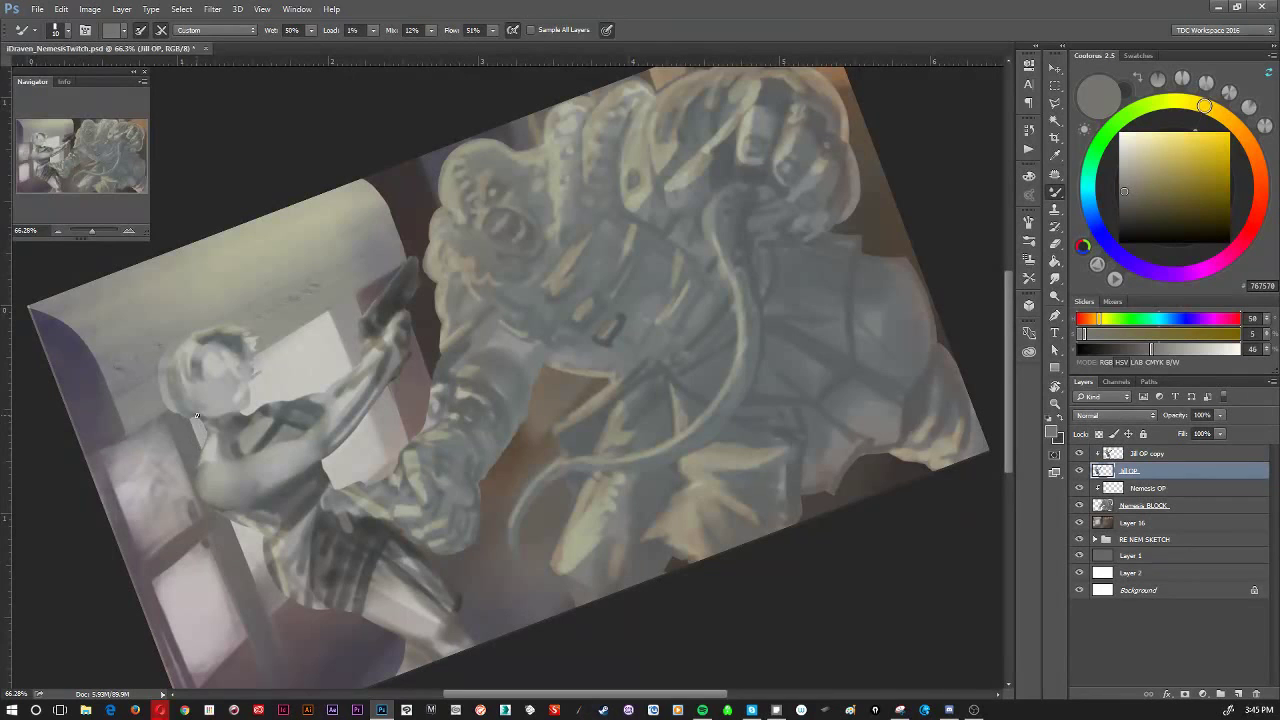
pyautogui.click(1156, 458)
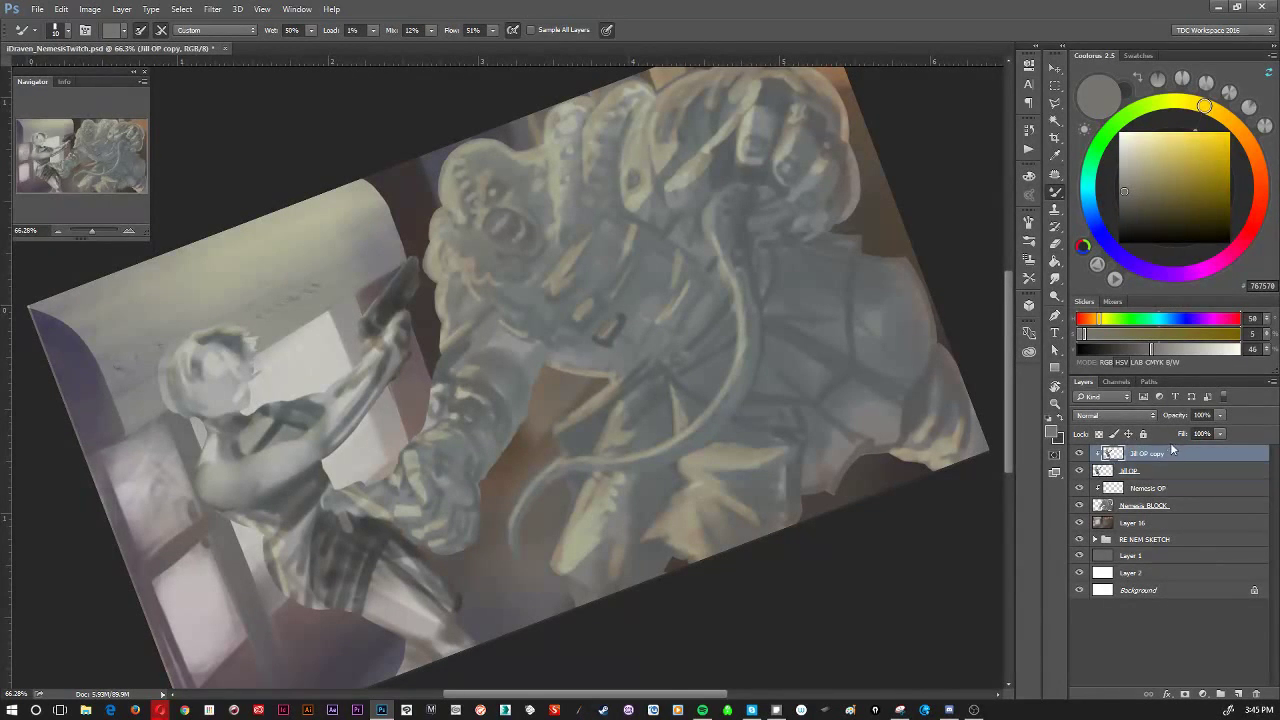
pyautogui.keyDown('alt'); pyautogui.click(206, 430); pyautogui.keyUp('alt')
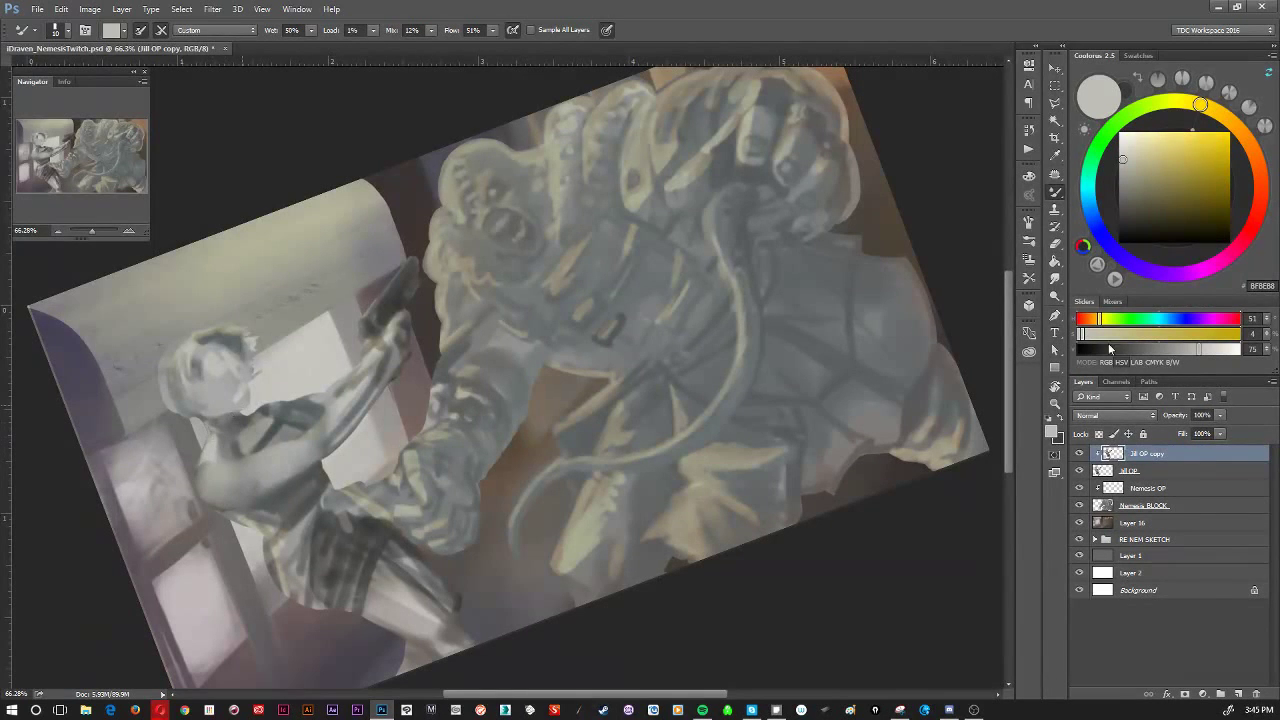
pyautogui.click(1141, 472)
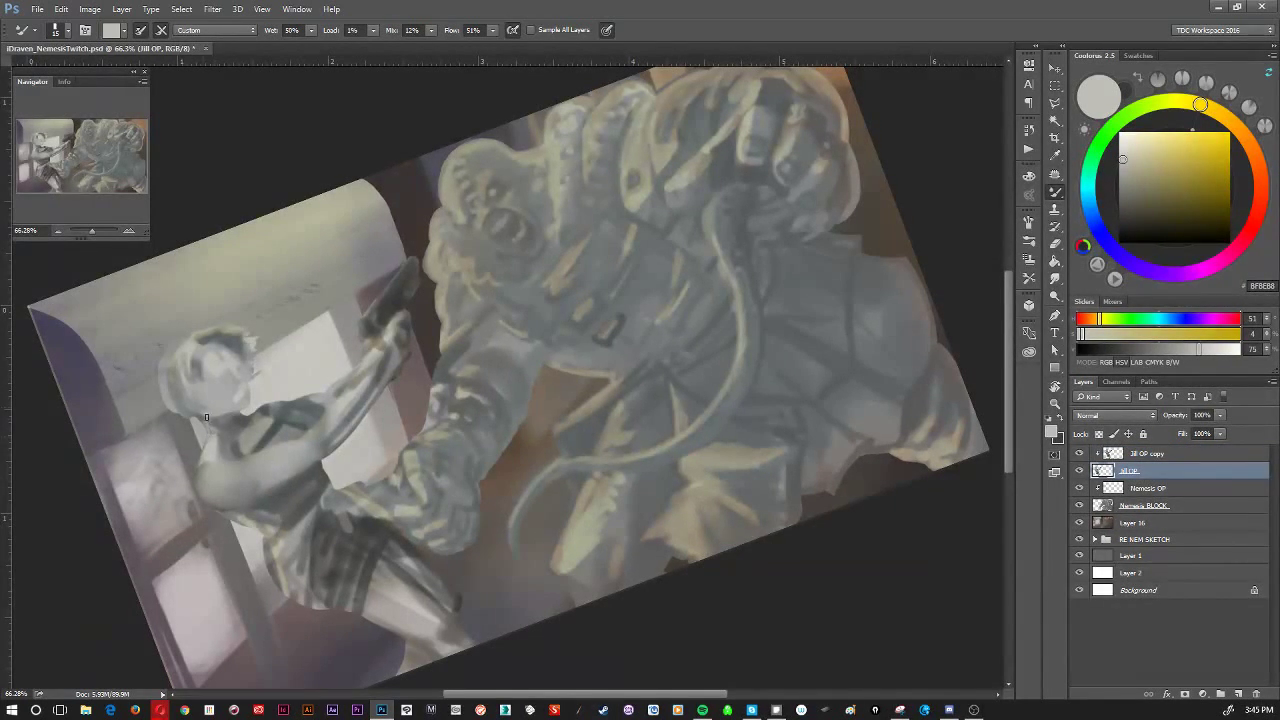
pyautogui.hotkey('alt', ']')
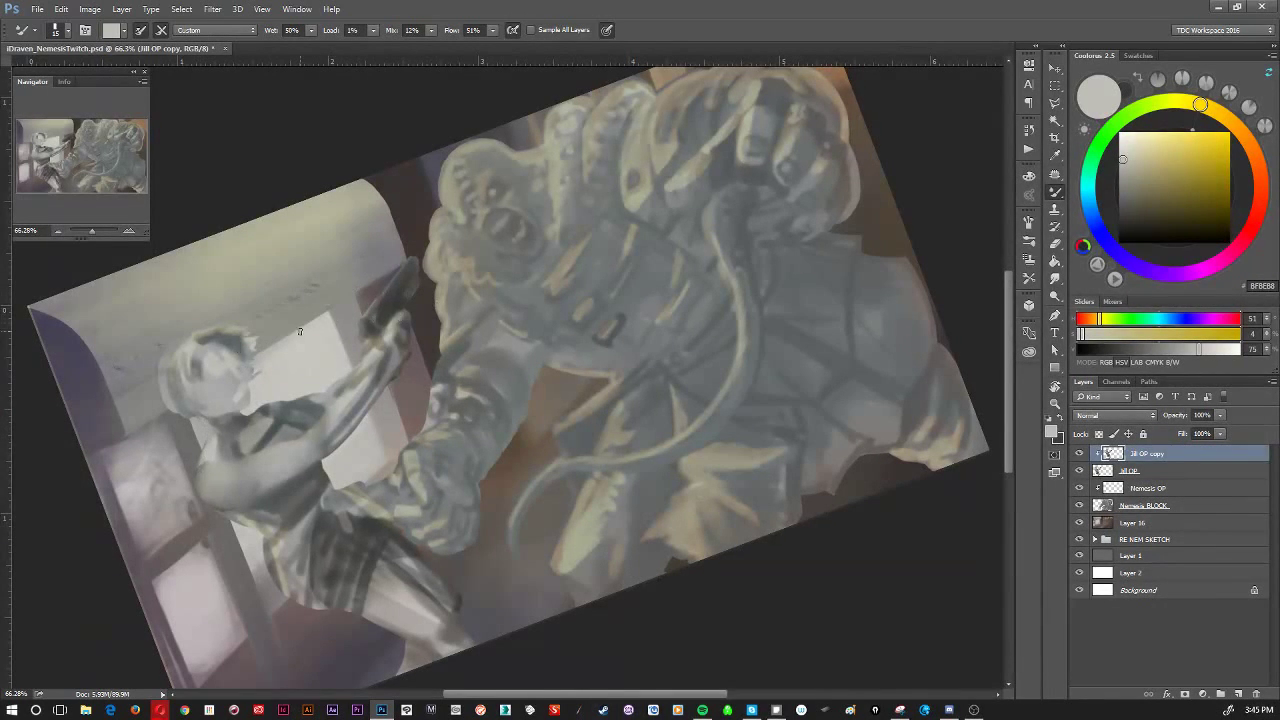
pyautogui.keyDown('alt'); pyautogui.click(242, 420); pyautogui.keyUp('alt')
pyautogui.moveTo(220, 369)
pyautogui.mouseDown()
pyautogui.moveTo(222, 380)
pyautogui.moveTo(240, 366)
pyautogui.moveTo(226, 404)
pyautogui.moveTo(234, 383)
pyautogui.mouseUp()
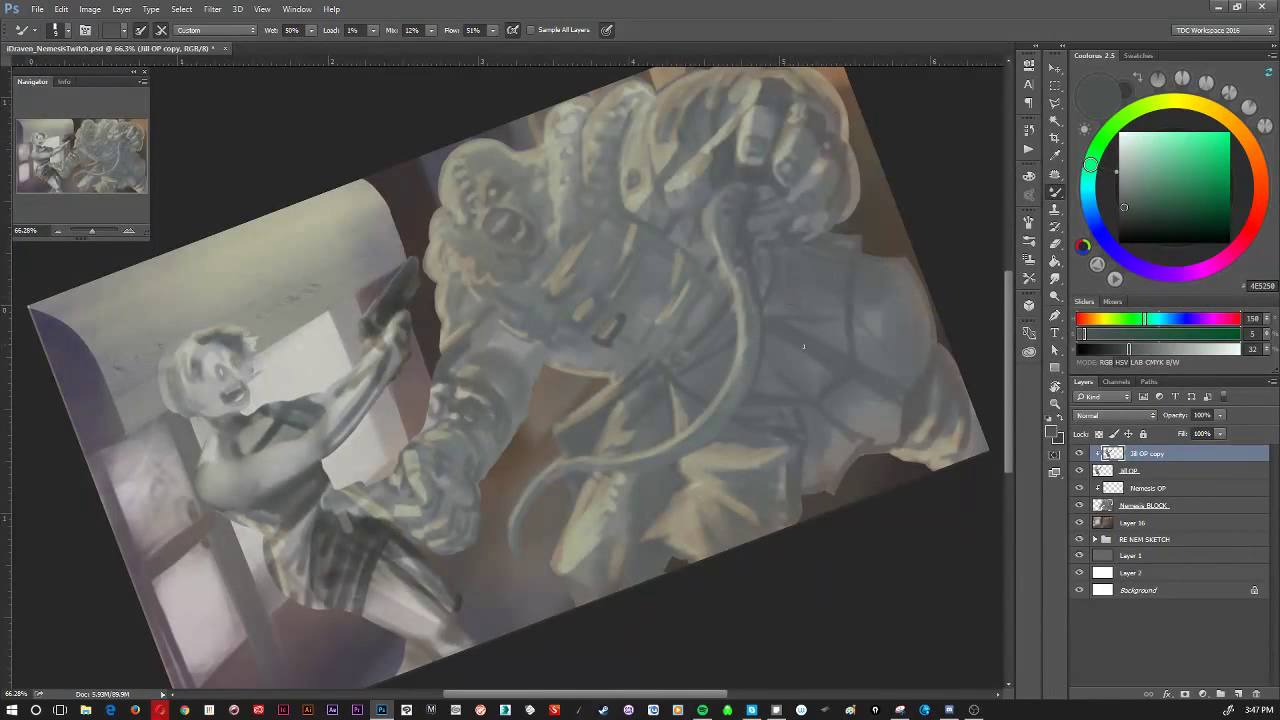
# Paint over the plaid pattern of the woman's skirt with a sampled dark grey using the Mixer Brush.
pyautogui.press('r')
pyautogui.moveTo(812, 360); pyautogui.dragTo(851, 466)
pyautogui.scroll(-2, 851, 466)
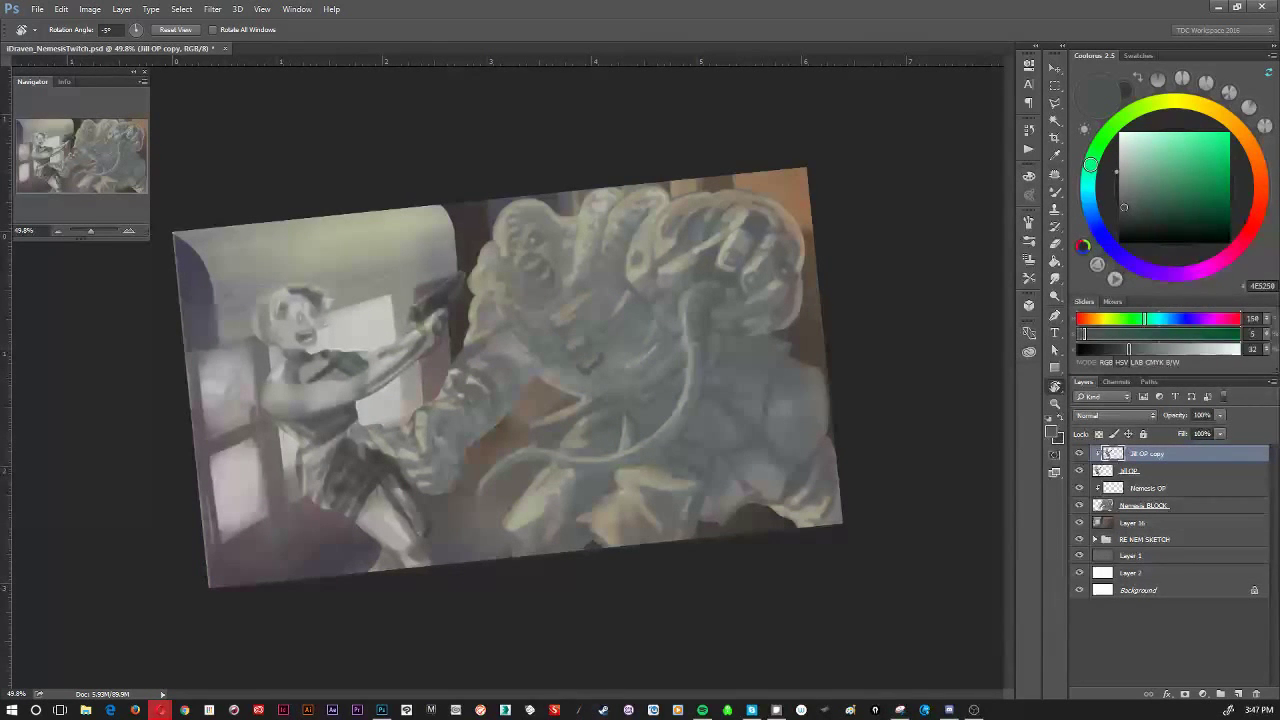
pyautogui.click(710, 29)
pyautogui.press('b')
pyautogui.keyDown('alt'); pyautogui.click(343, 470); pyautogui.keyUp('alt')
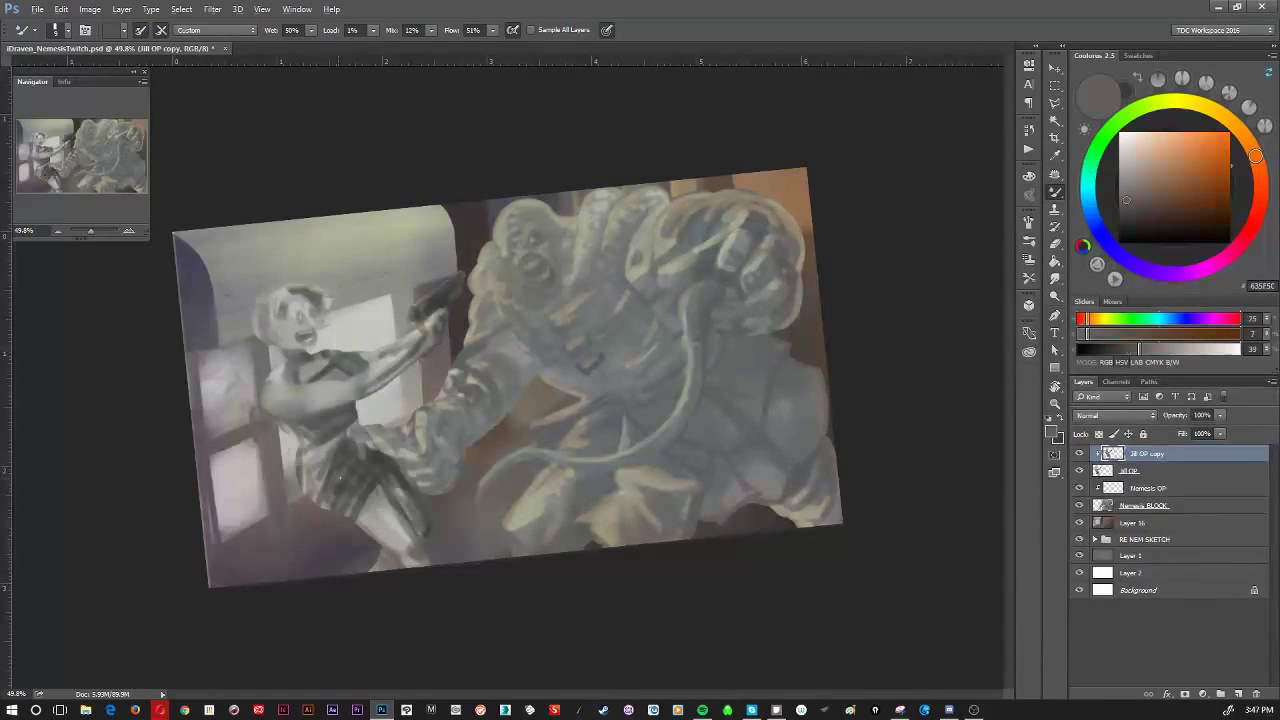
pyautogui.moveTo(363, 470)
pyautogui.mouseDown()
pyautogui.moveTo(336, 492)
pyautogui.moveTo(353, 472)
pyautogui.moveTo(344, 508)
pyautogui.mouseUp()
pyautogui.press('alt')
pyautogui.keyDown('alt'); pyautogui.click(379, 508); pyautogui.keyUp('alt')
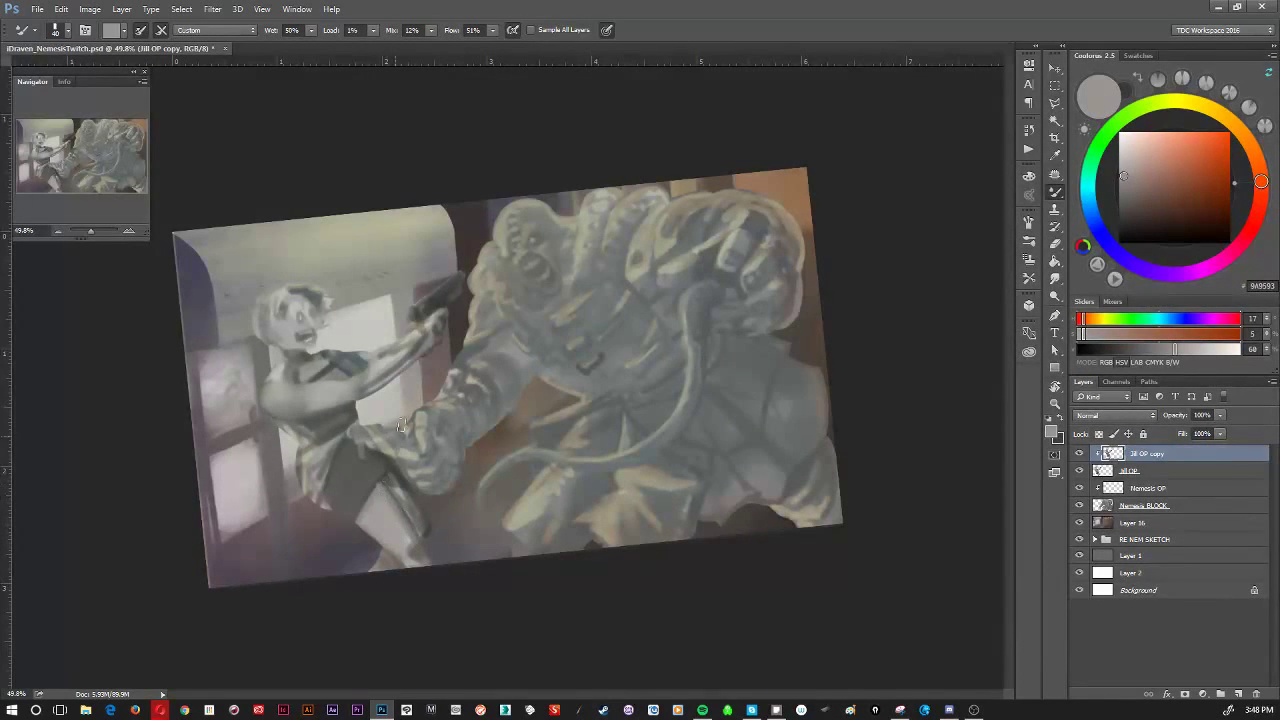
# Sample a darker grey and deepen the skirt's shading with a larger Mixer Brush.
pyautogui.keyDown('alt'); pyautogui.click(380, 508); pyautogui.keyUp('alt')
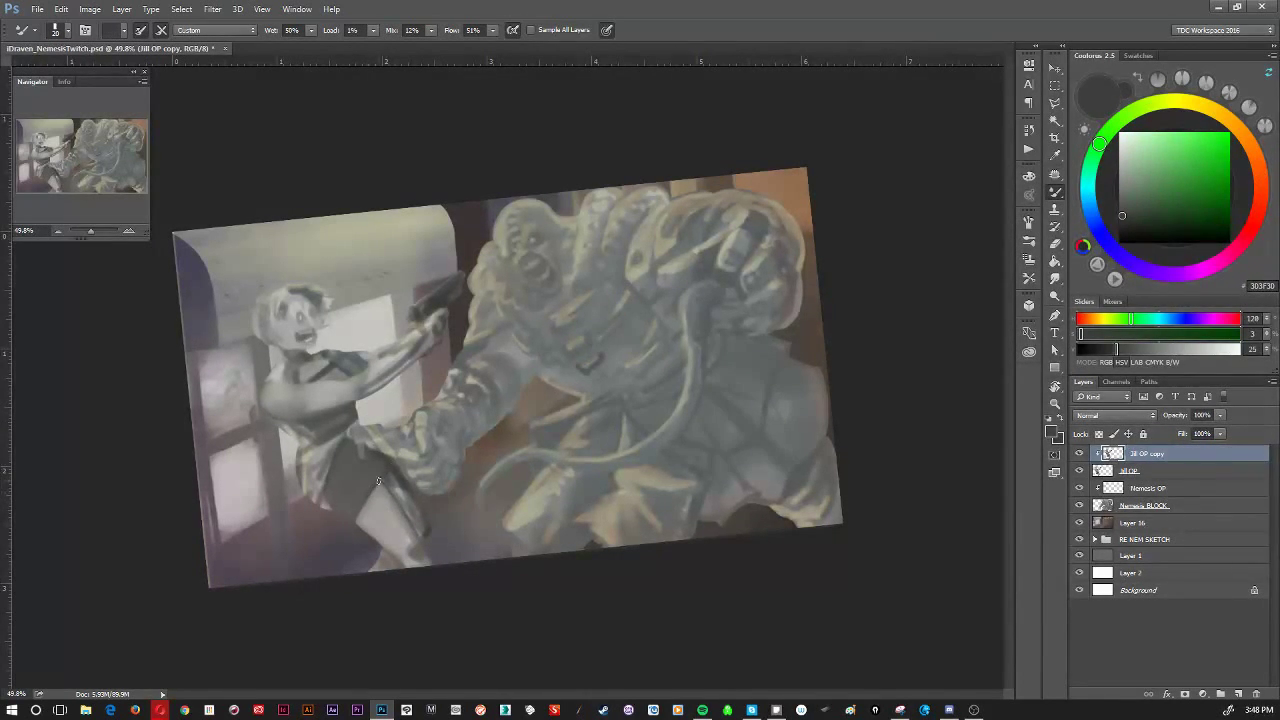
pyautogui.press(']')
pyautogui.press(']')
pyautogui.press(']')
pyautogui.moveTo(340, 472)
pyautogui.mouseDown()
pyautogui.moveTo(350, 514)
pyautogui.moveTo(338, 518)
pyautogui.moveTo(355, 422)
pyautogui.moveTo(331, 468)
pyautogui.mouseUp()
# Sample a lighter grey at the woman's waist and paint a pale cloth shape over the rear side of the skirt.
pyautogui.press('[')
pyautogui.press('[')
pyautogui.press('[')
pyautogui.keyDown('alt'); pyautogui.click(324, 446); pyautogui.keyUp('alt')
pyautogui.keyDown('alt'); pyautogui.click(324, 446); pyautogui.keyUp('alt')
pyautogui.press(']')
pyautogui.press(']')
pyautogui.moveTo(320, 504)
pyautogui.mouseDown()
pyautogui.moveTo(326, 462)
pyautogui.moveTo(328, 512)
pyautogui.moveTo(307, 476)
pyautogui.mouseUp()
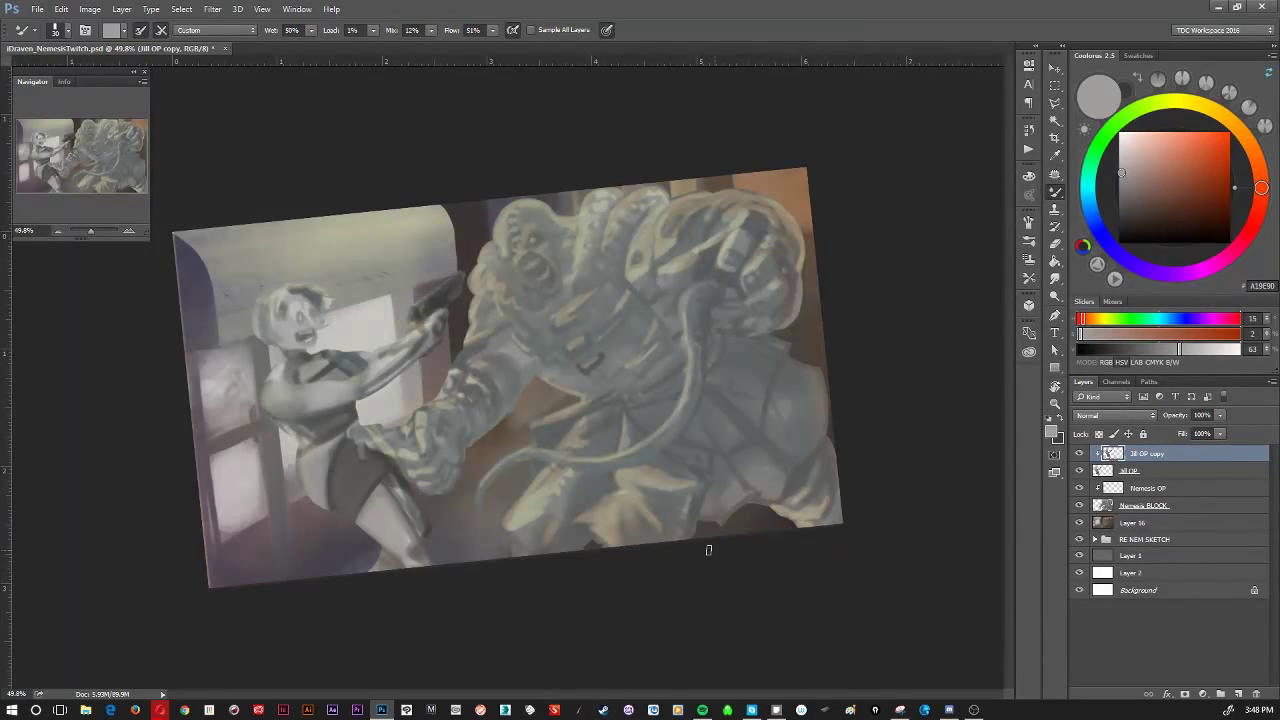
# Blend the woman's waist and lower torso, sampling light and mid greys around her midriff.
pyautogui.keyDown('alt'); pyautogui.click(306, 441); pyautogui.keyUp('alt')
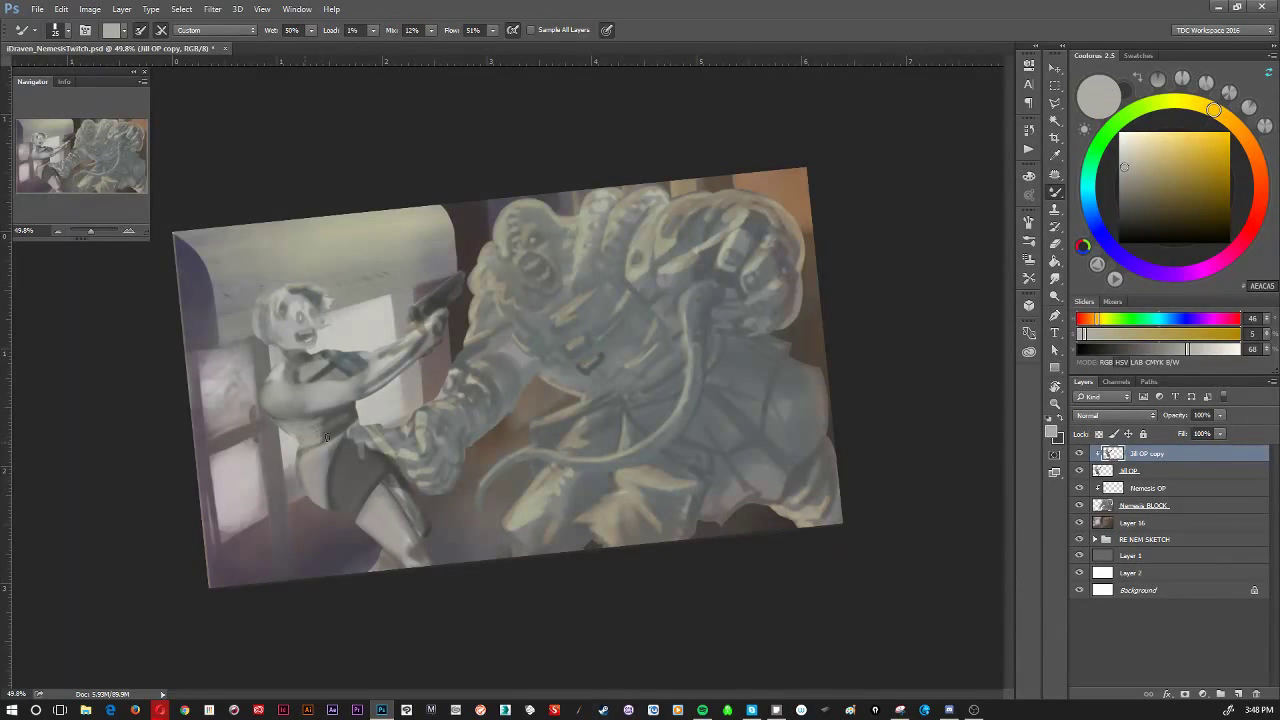
pyautogui.keyDown('alt'); pyautogui.click(315, 426); pyautogui.keyUp('alt')
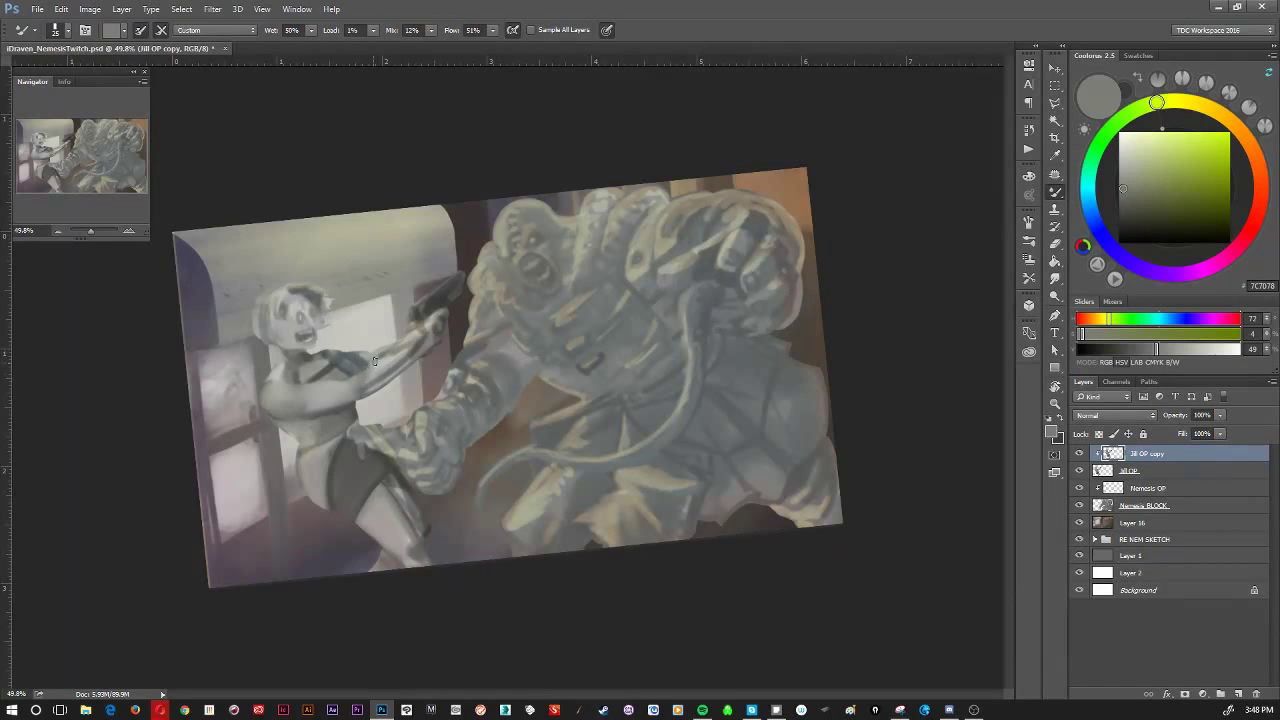
pyautogui.press('alt')
pyautogui.keyDown('alt'); pyautogui.click(318, 421); pyautogui.keyUp('alt')
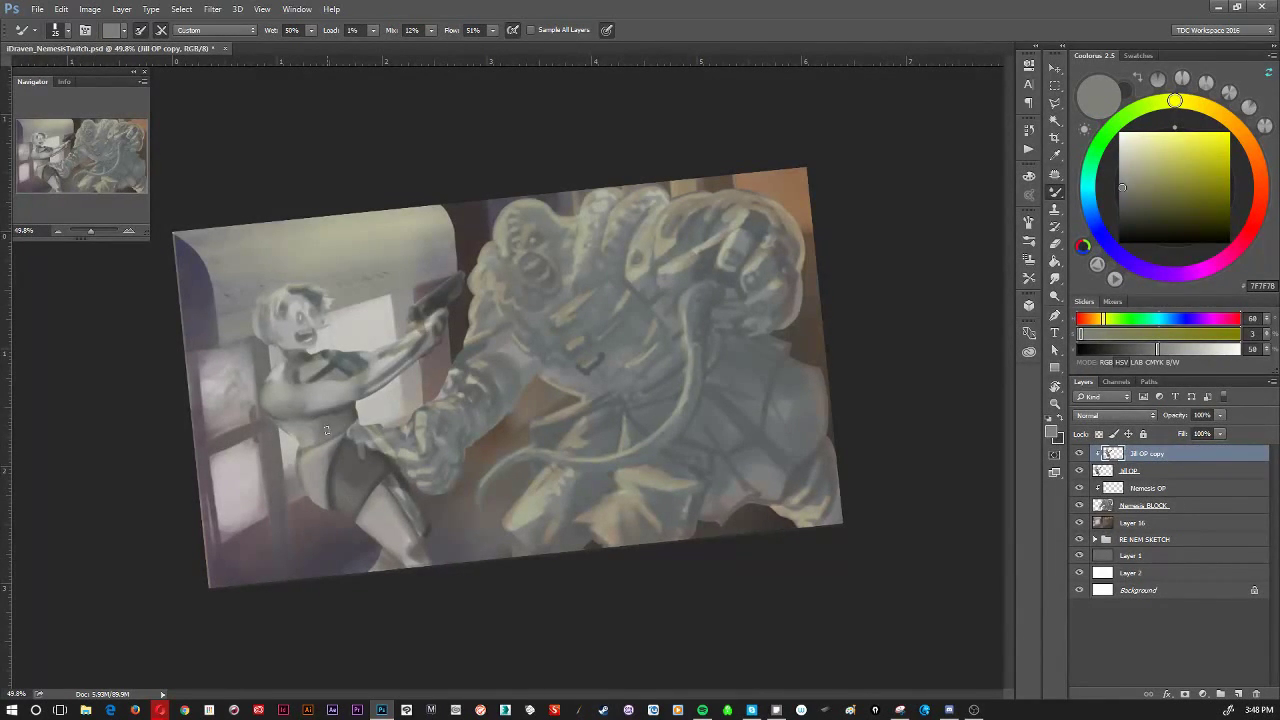
# Brighten the pale cloth over the woman's hip with lighter greys sampled from it.
pyautogui.keyDown('alt'); pyautogui.click(323, 478); pyautogui.keyUp('alt')
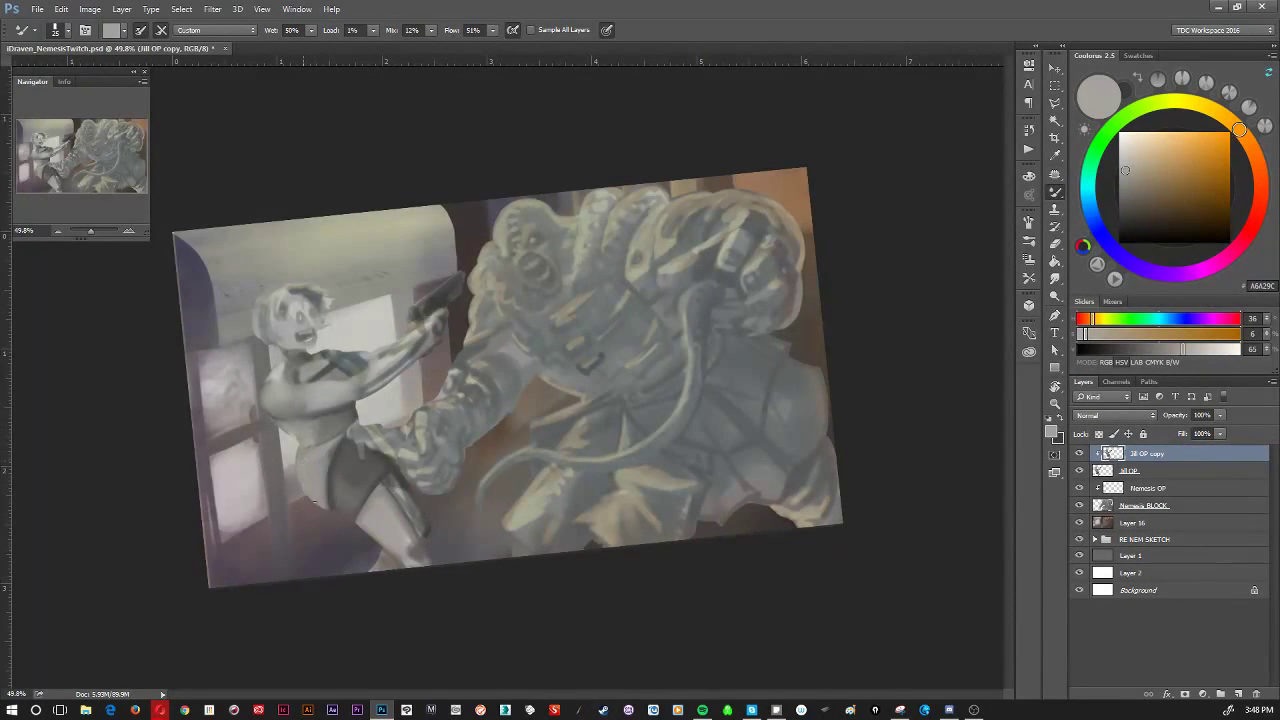
pyautogui.keyDown('alt'); pyautogui.click(303, 453); pyautogui.keyUp('alt')
pyautogui.press(']')
pyautogui.press(']')
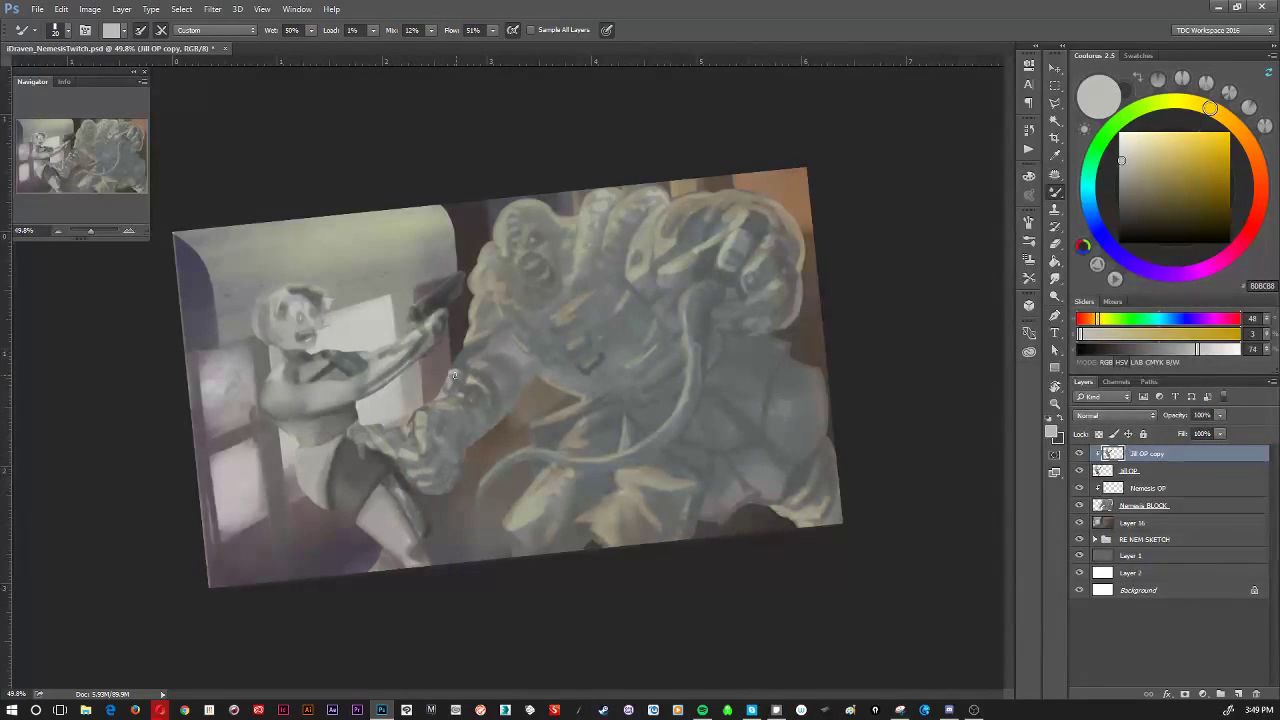
# Shape the cloth at the front of the woman's waist with sampled greys, and sample a dark grey beside the skirt.
pyautogui.keyDown('alt'); pyautogui.click(322, 495); pyautogui.keyUp('alt')
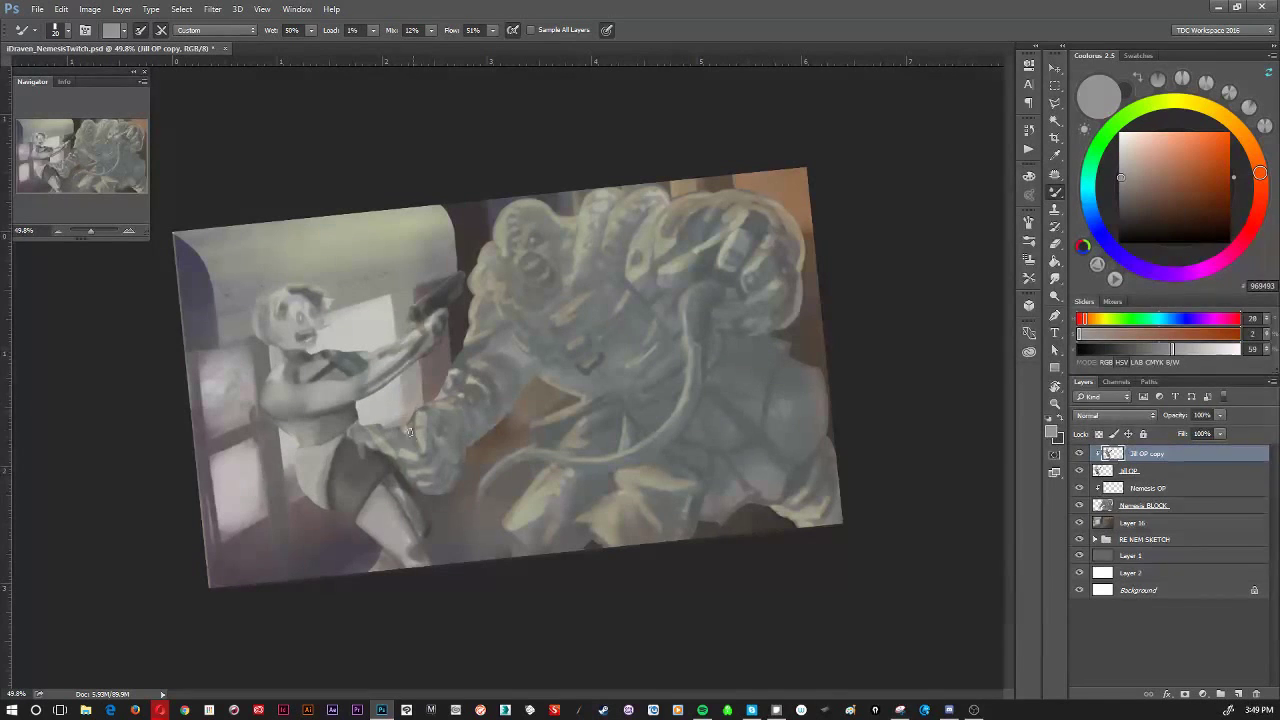
pyautogui.press(']')
pyautogui.press('[')
pyautogui.press('[')
pyautogui.press('[')
pyautogui.keyDown('alt'); pyautogui.click(382, 452); pyautogui.keyUp('alt')
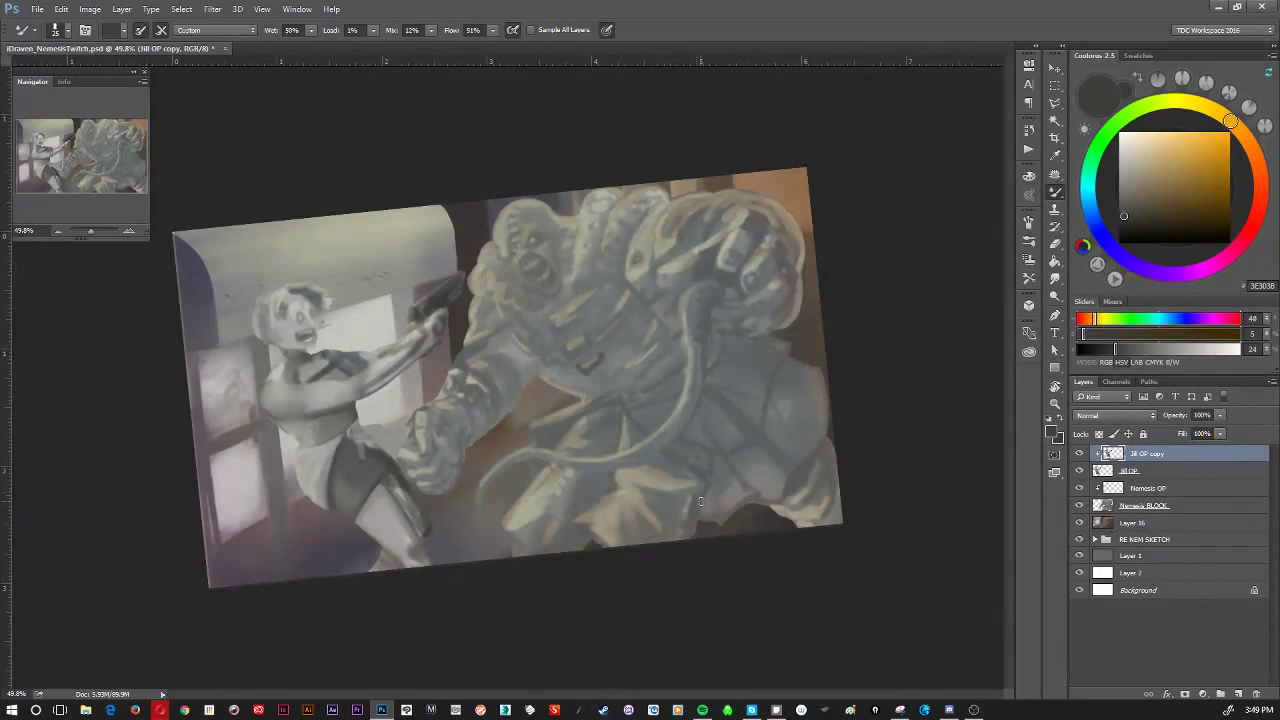
# Define the edges between the woman's top, hip cloth and skirt with sampled dark and mid greys, using brush size 10.
pyautogui.keyDown('alt'); pyautogui.click(341, 405); pyautogui.keyUp('alt')
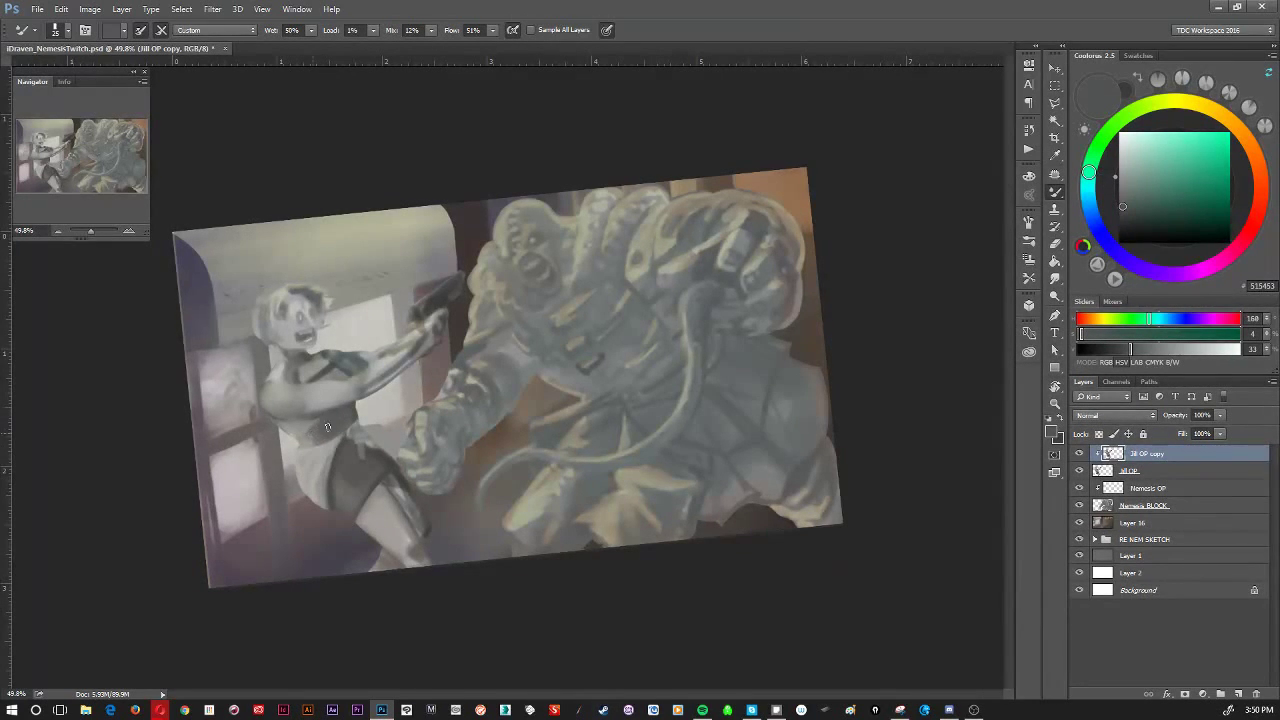
pyautogui.keyDown('alt'); pyautogui.click(343, 433); pyautogui.keyUp('alt')
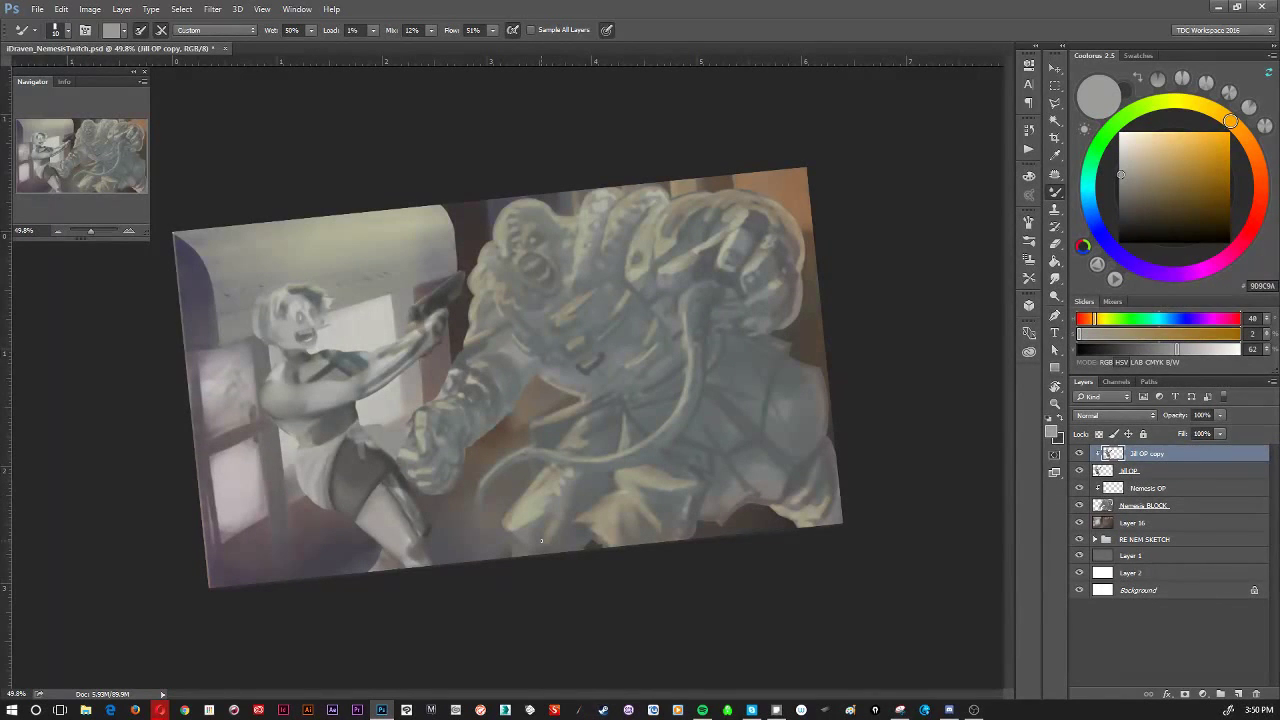
pyautogui.keyDown('alt'); pyautogui.click(330, 489); pyautogui.keyUp('alt')
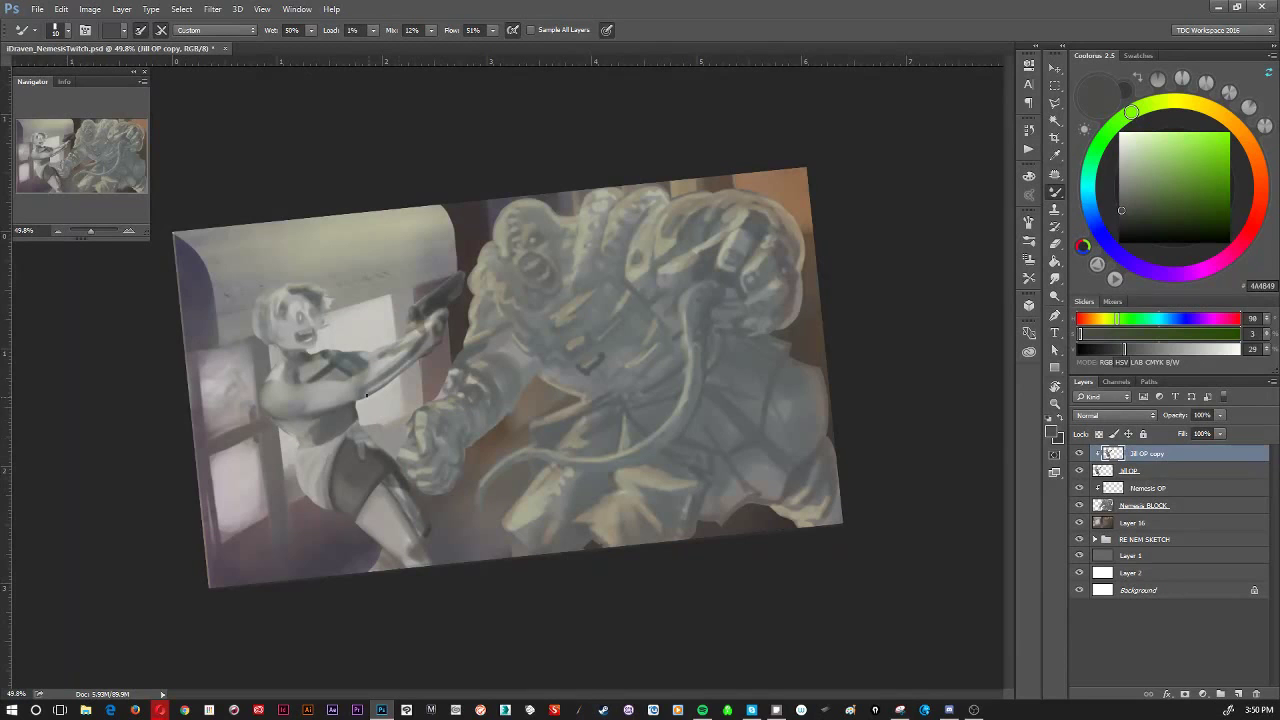
pyautogui.press('alt')
pyautogui.keyDown('alt'); pyautogui.click(330, 470); pyautogui.keyUp('alt')
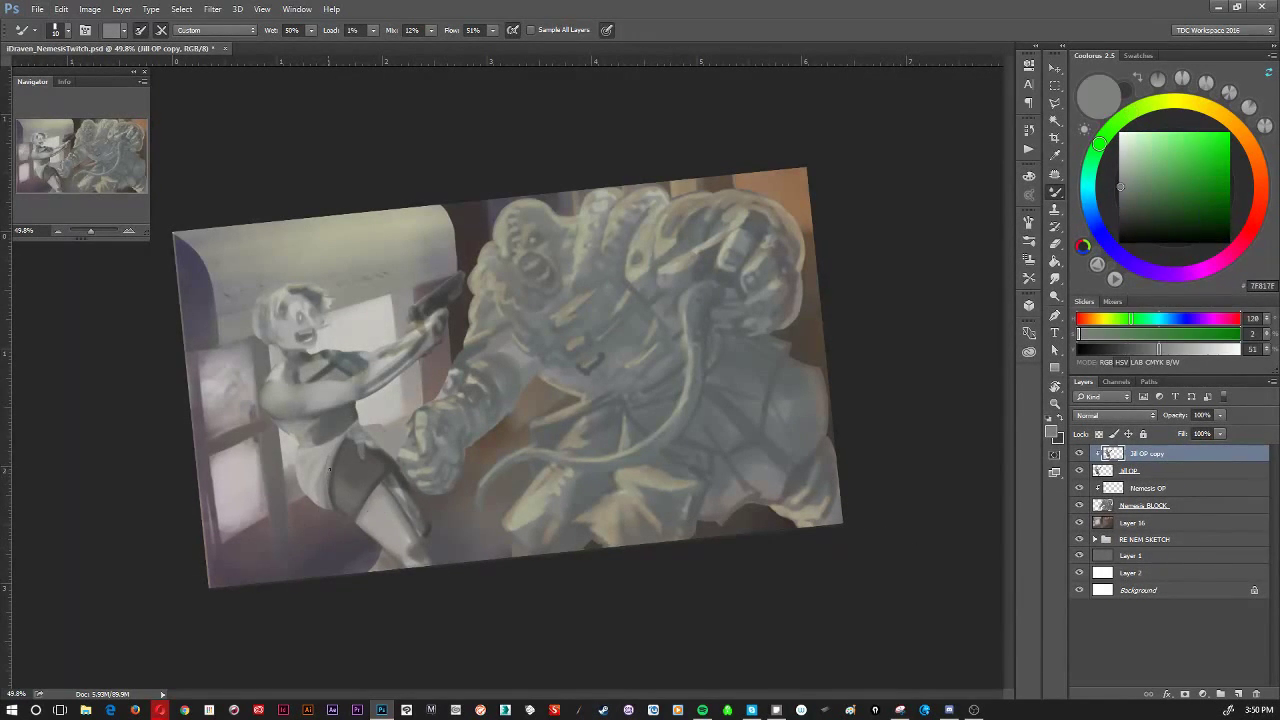
# Blend the front of the woman's skirt and the cloth above it with sampled dark and mid greys, starting at brush size 50.
pyautogui.press(']')
pyautogui.press(']')
pyautogui.press(']')
pyautogui.press(']')
pyautogui.keyDown('alt'); pyautogui.click(387, 457); pyautogui.keyUp('alt')
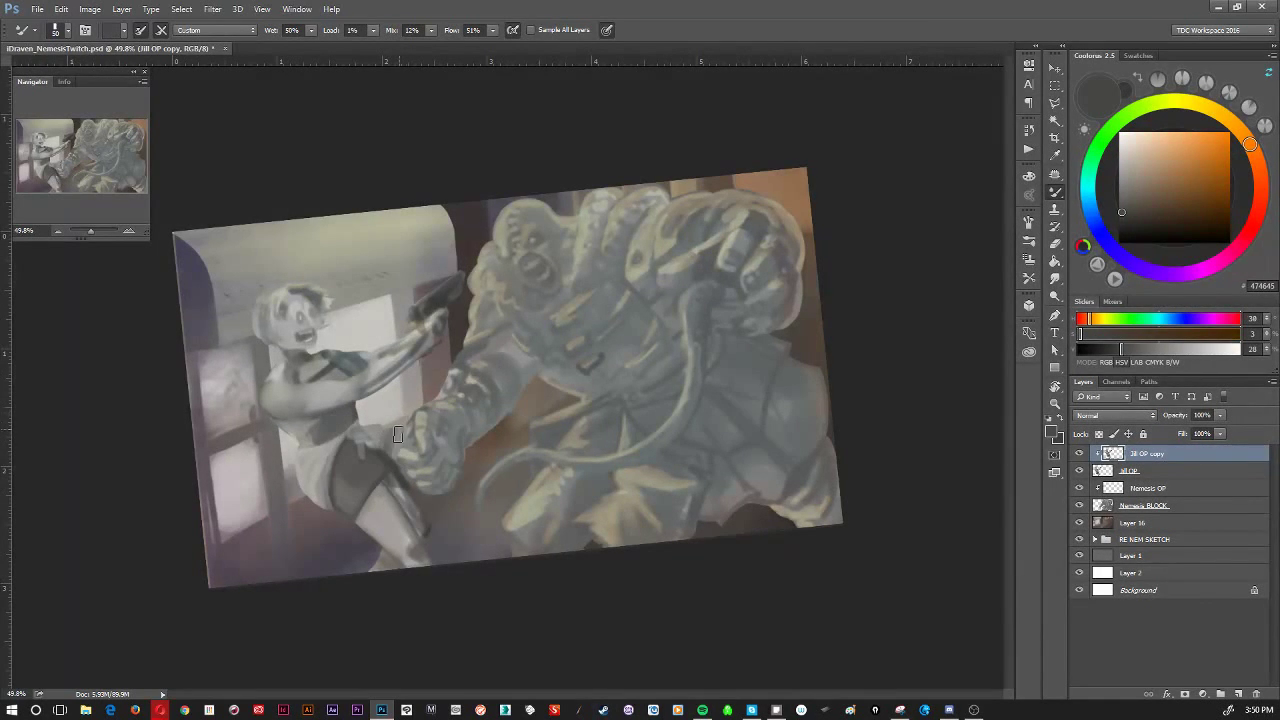
pyautogui.keyDown('alt'); pyautogui.click(392, 441); pyautogui.keyUp('alt')
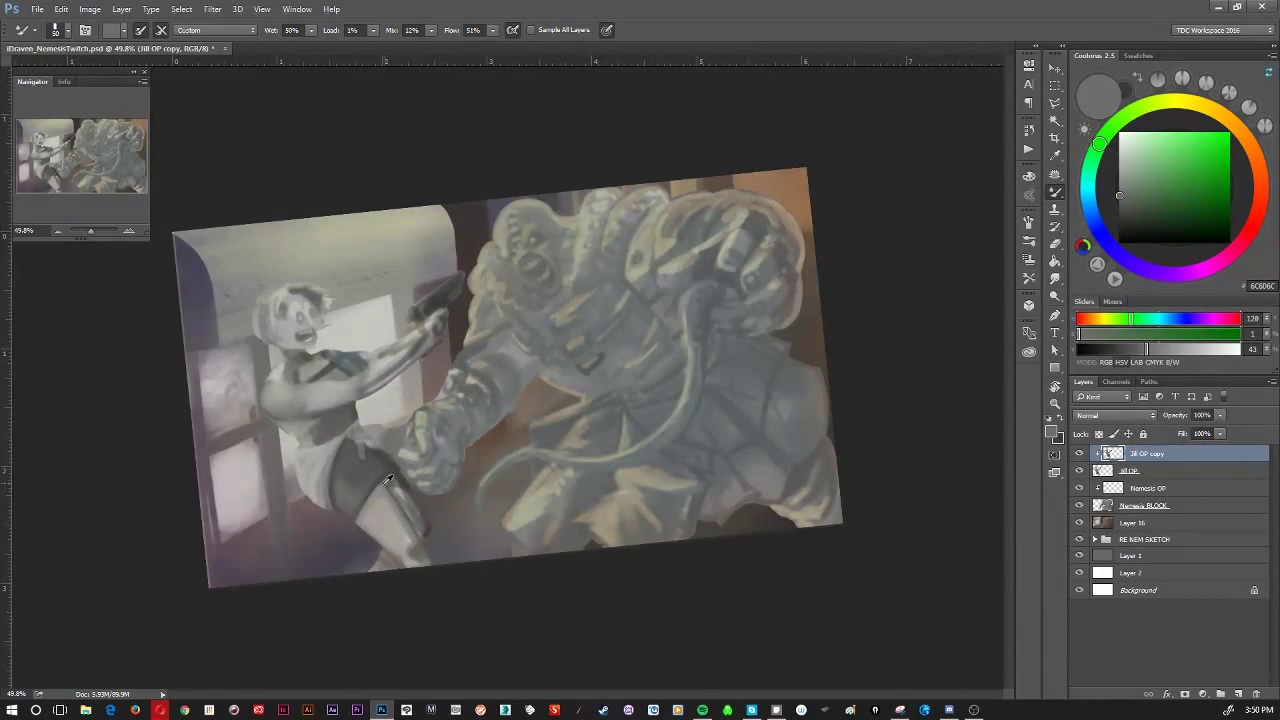
# Lighten the woman's thighs and lower legs with light greys sampled from them.
pyautogui.keyDown('alt'); pyautogui.click(380, 536); pyautogui.keyUp('alt')
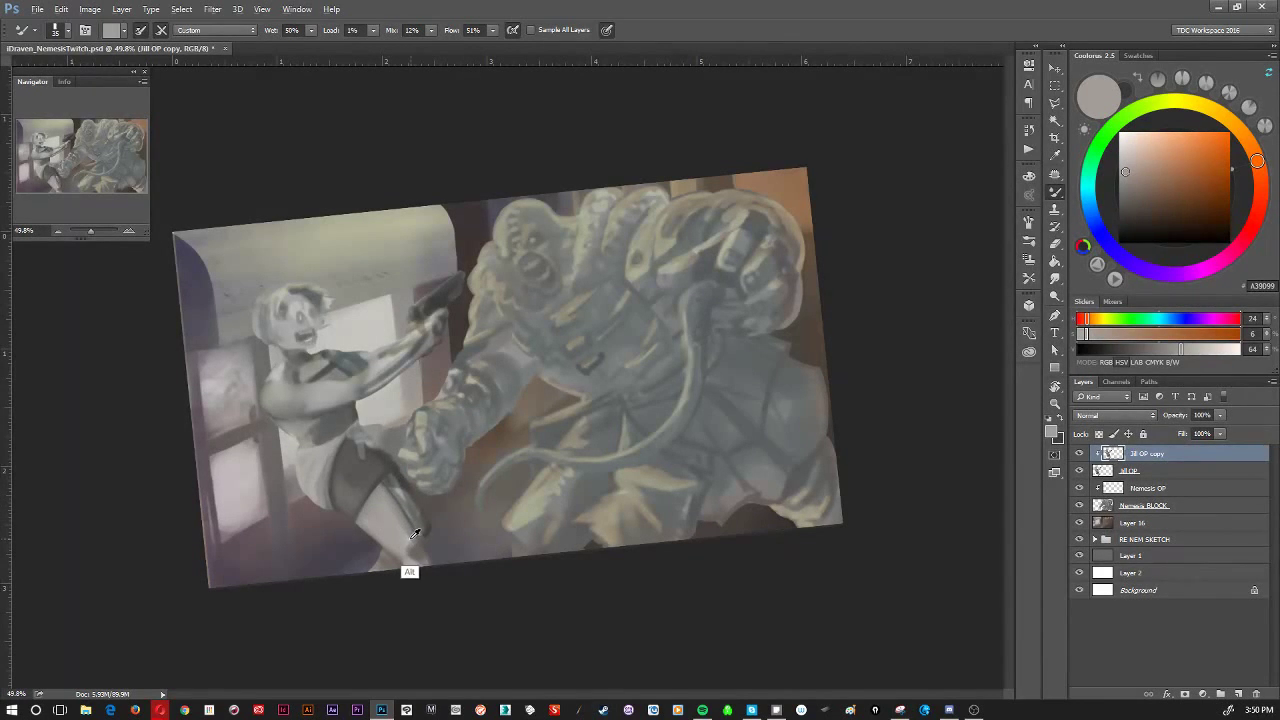
pyautogui.keyDown('alt'); pyautogui.click(408, 528); pyautogui.keyUp('alt')
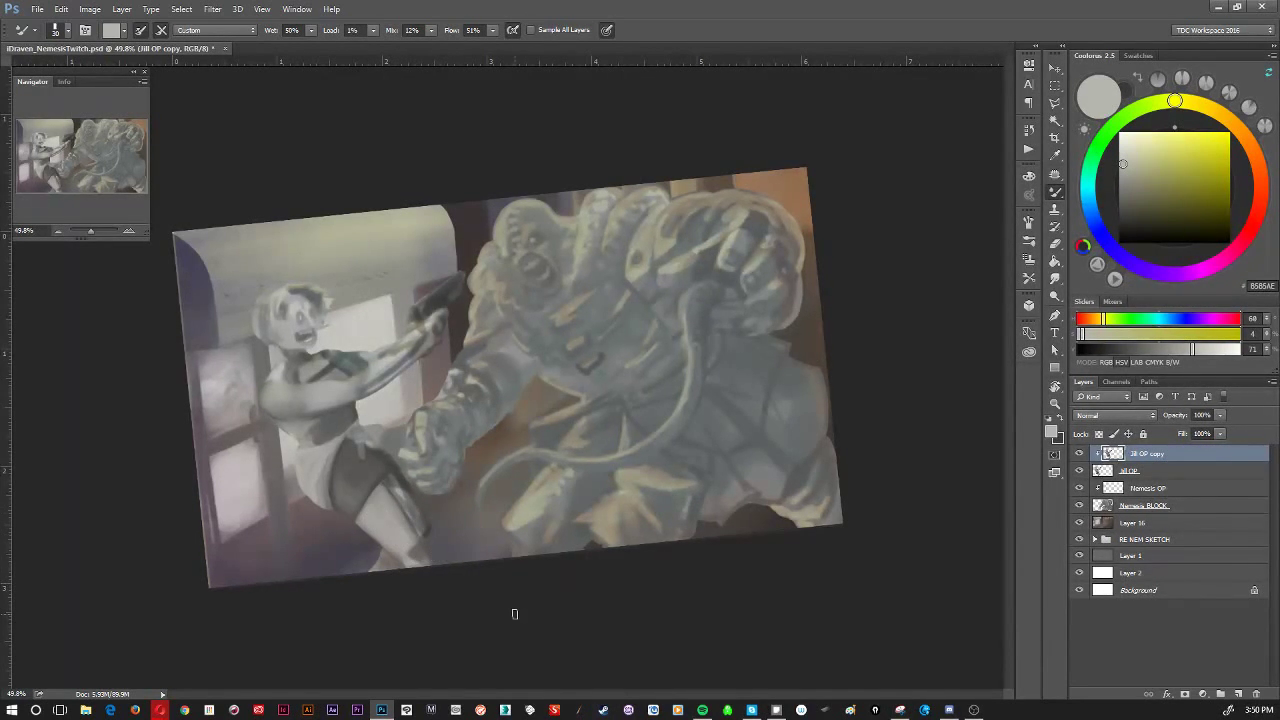
pyautogui.keyDown('alt'); pyautogui.click(374, 508); pyautogui.keyUp('alt')
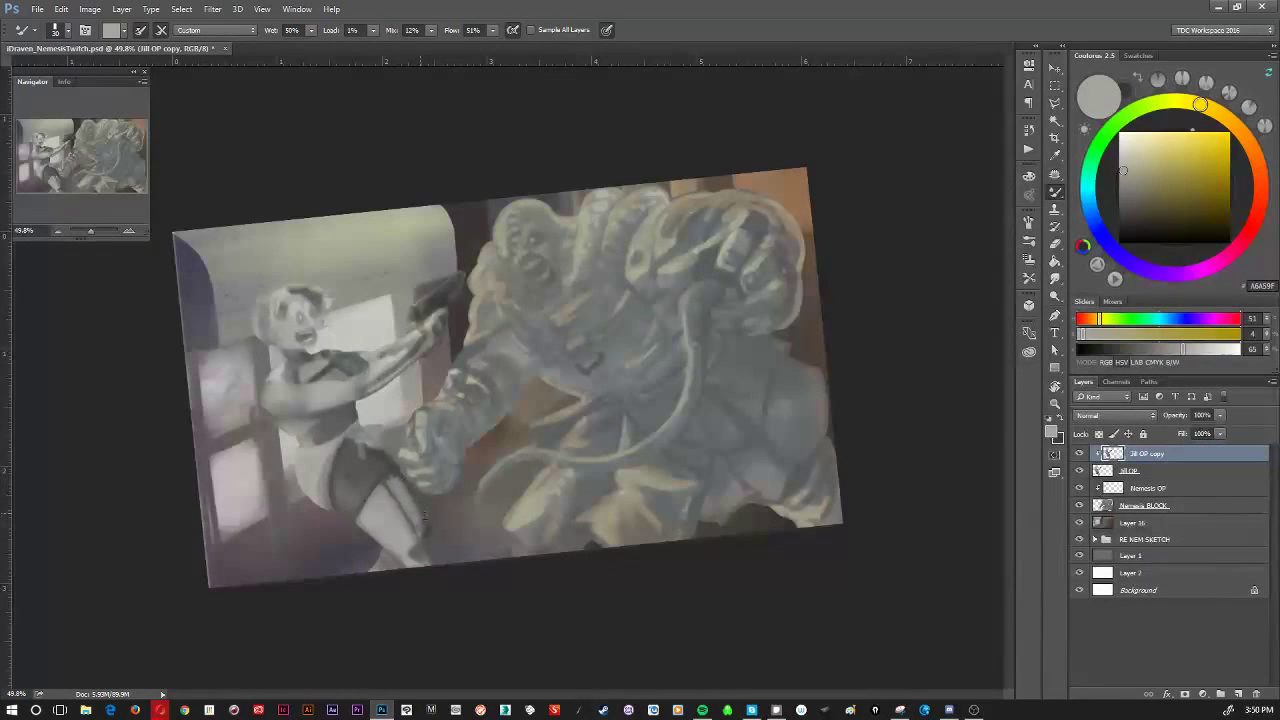
# Refine the skirt hem and the far thigh's edge with sampled dark and mid greys, using brush size 20.
pyautogui.press('[')
pyautogui.keyDown('alt'); pyautogui.click(380, 479); pyautogui.keyUp('alt')
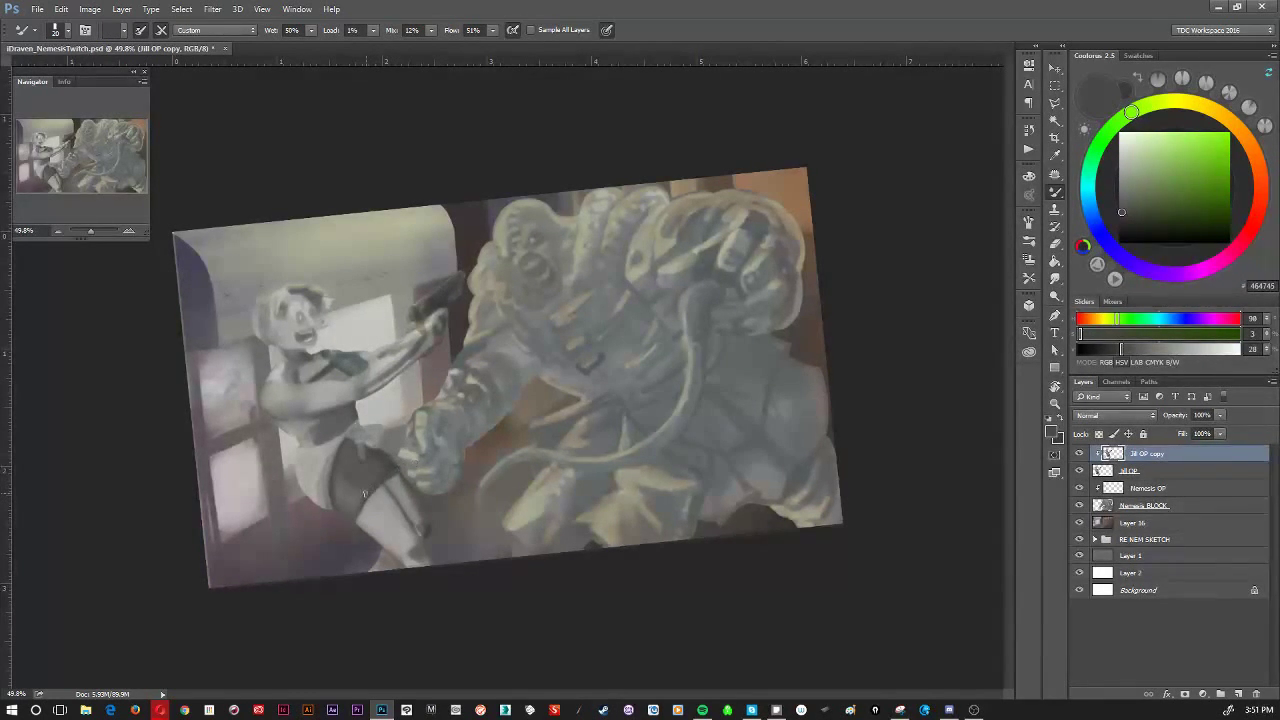
pyautogui.keyDown('alt'); pyautogui.click(398, 476); pyautogui.keyUp('alt')
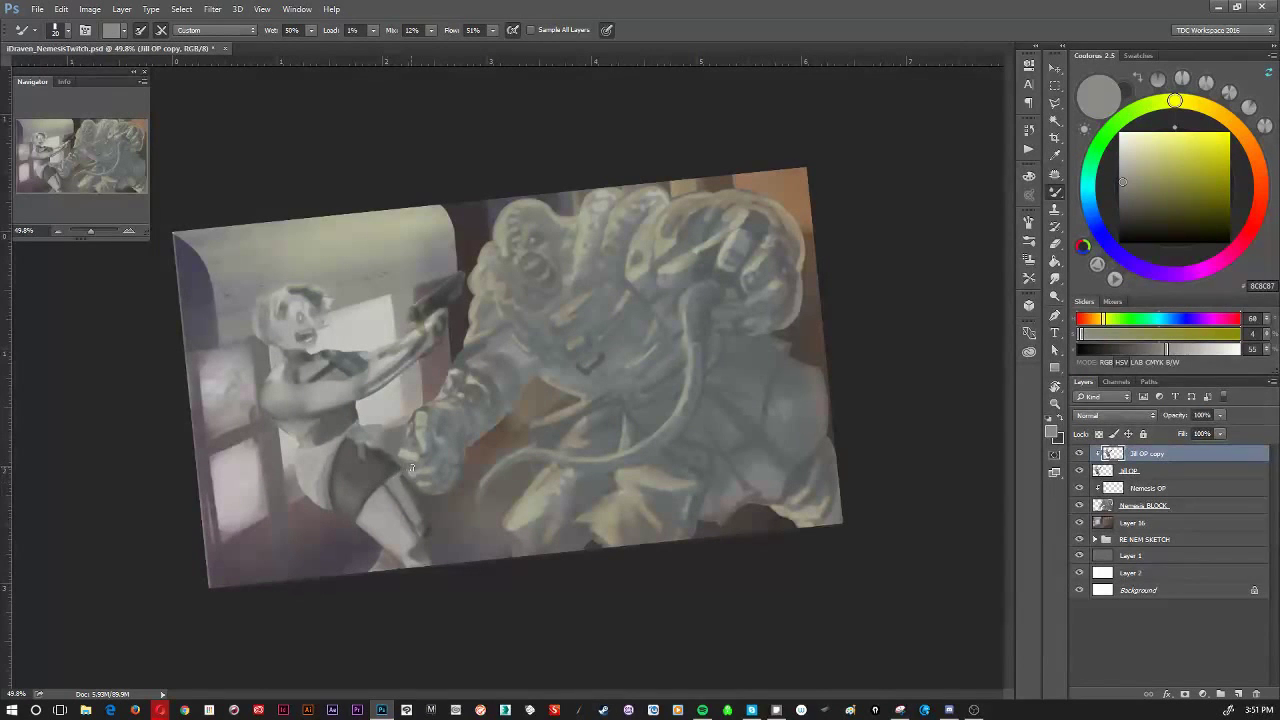
pyautogui.keyDown('alt'); pyautogui.click(404, 482); pyautogui.keyUp('alt')
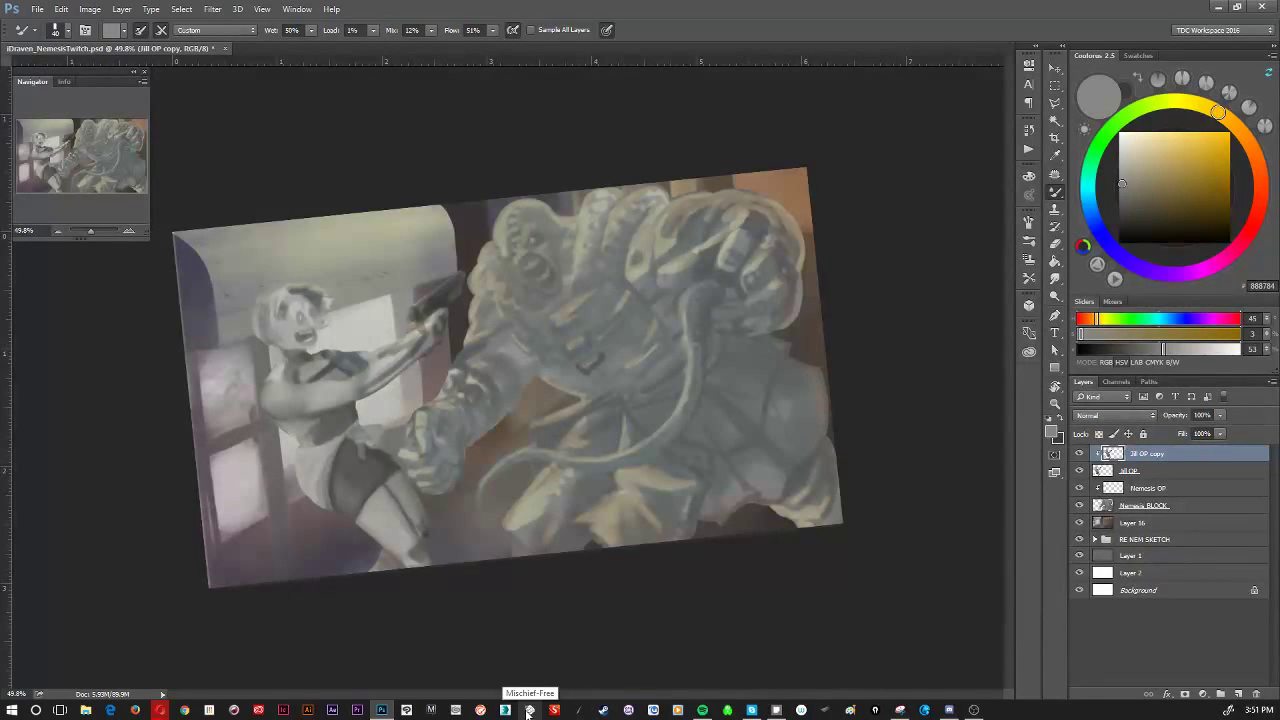
# Deepen the shading of the woman's skirt with sampled dark greys, reducing the brush size to 20.
pyautogui.keyDown('alt'); pyautogui.click(392, 497); pyautogui.keyUp('alt')
pyautogui.press('[')
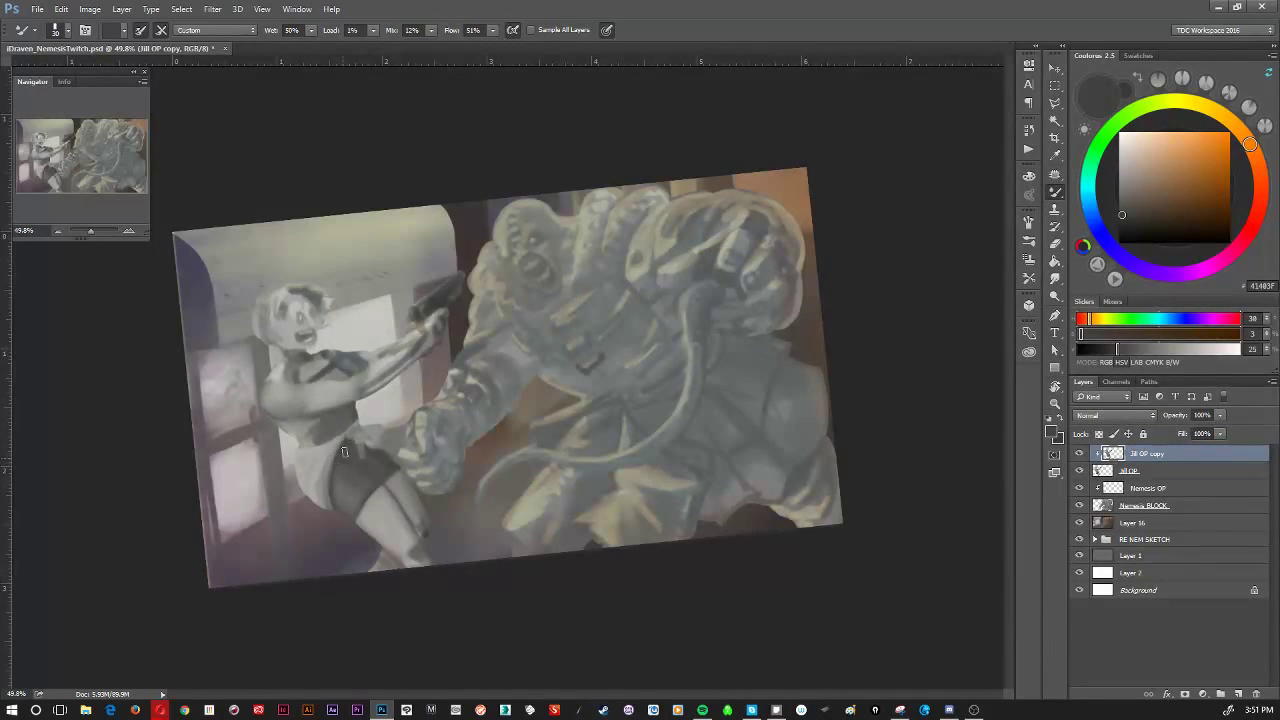
pyautogui.press('[')
pyautogui.press('[')
pyautogui.keyDown('alt'); pyautogui.click(380, 490); pyautogui.keyUp('alt')
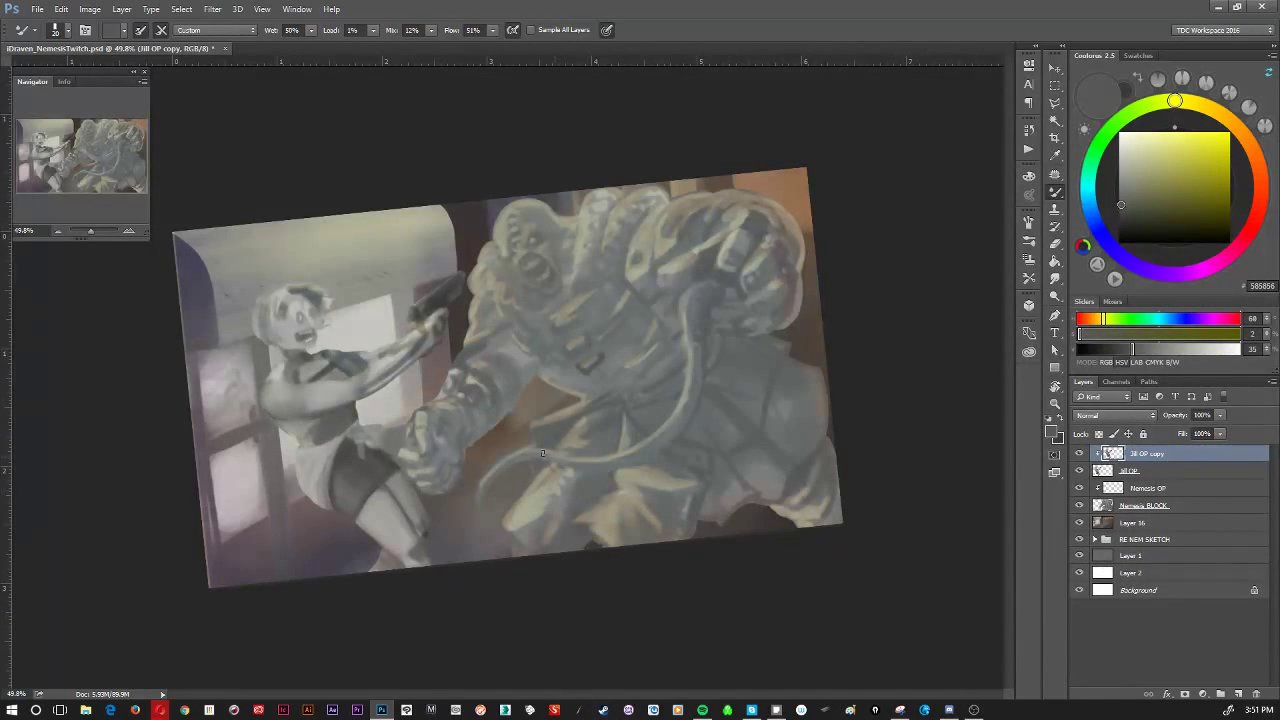
# Rework the woman's neckline and upper chest with a sampled dark blue-grey and a light grey at brush size 20.
pyautogui.keyDown('alt'); pyautogui.click(315, 378); pyautogui.keyUp('alt')
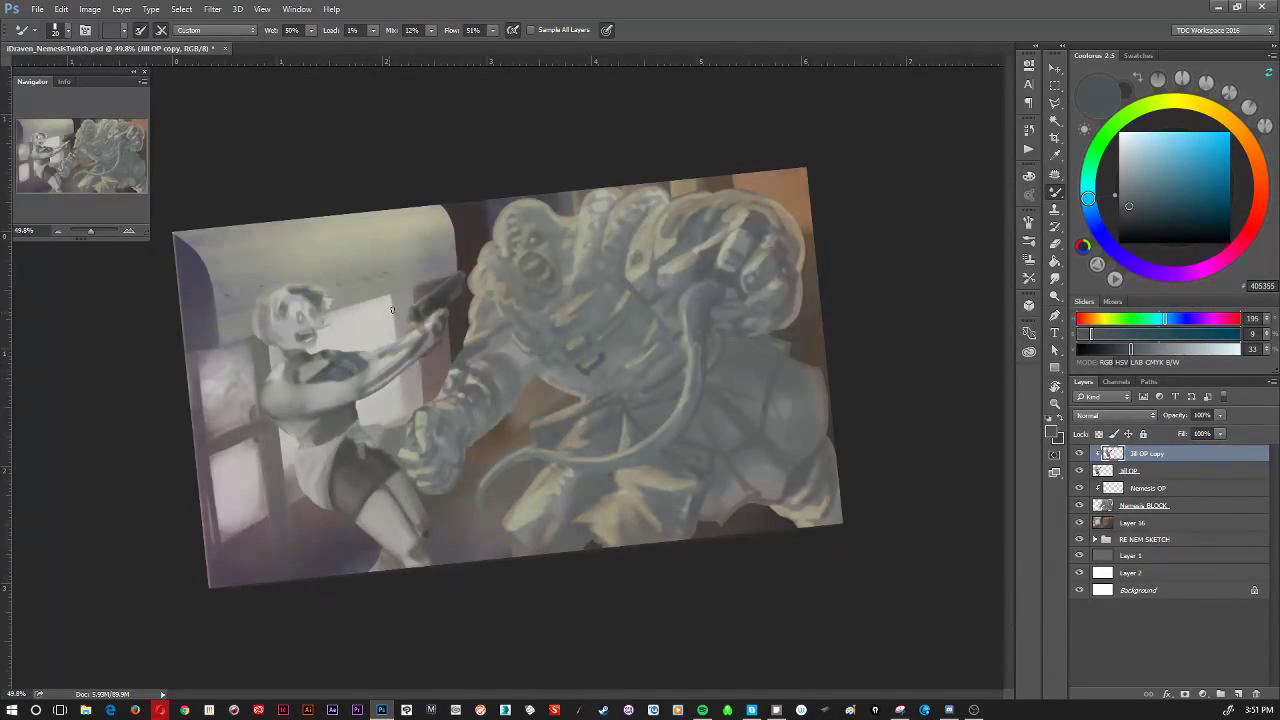
pyautogui.keyDown('alt'); pyautogui.click(312, 356); pyautogui.keyUp('alt')
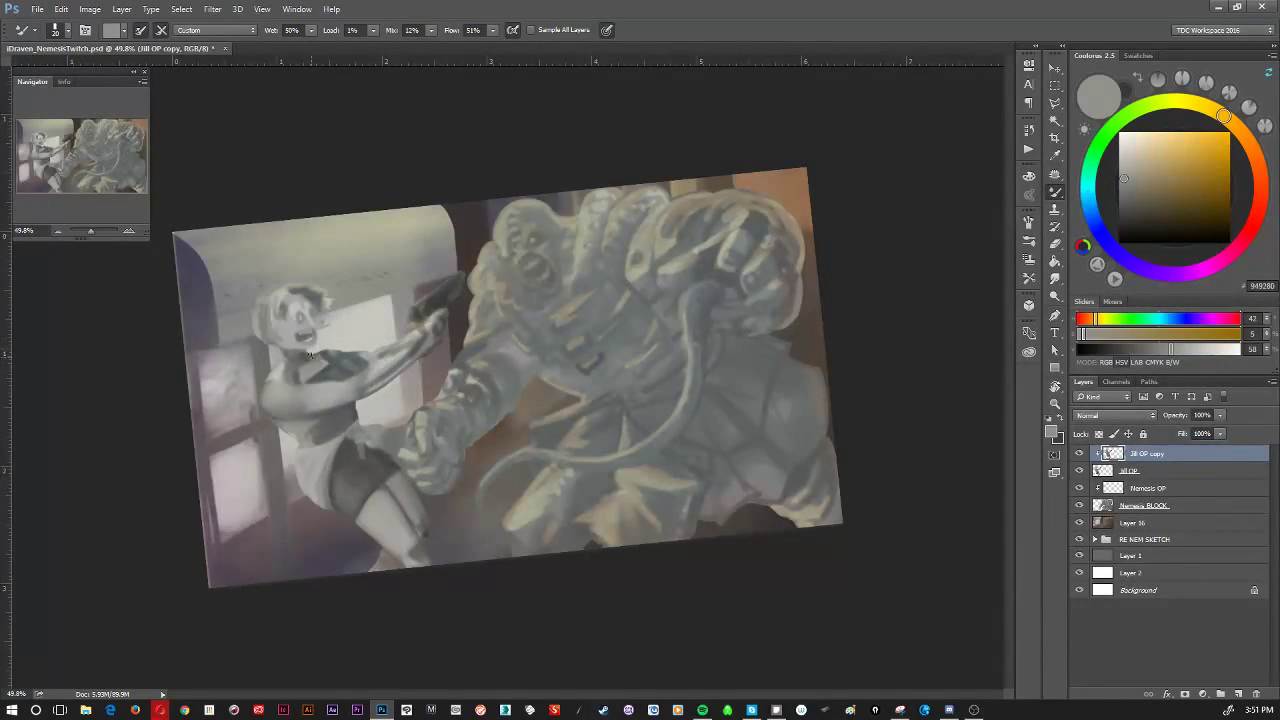
pyautogui.moveTo(304, 364)
pyautogui.mouseDown()
pyautogui.moveTo(283, 376)
pyautogui.moveTo(304, 371)
pyautogui.mouseUp()
pyautogui.moveTo(350, 352); pyautogui.dragTo(313, 376)
# Blend the woman's thighs below the skirt hem with sampled light and mid greys, reducing the brush size to 15.
pyautogui.keyDown('alt'); pyautogui.click(394, 524); pyautogui.keyUp('alt')
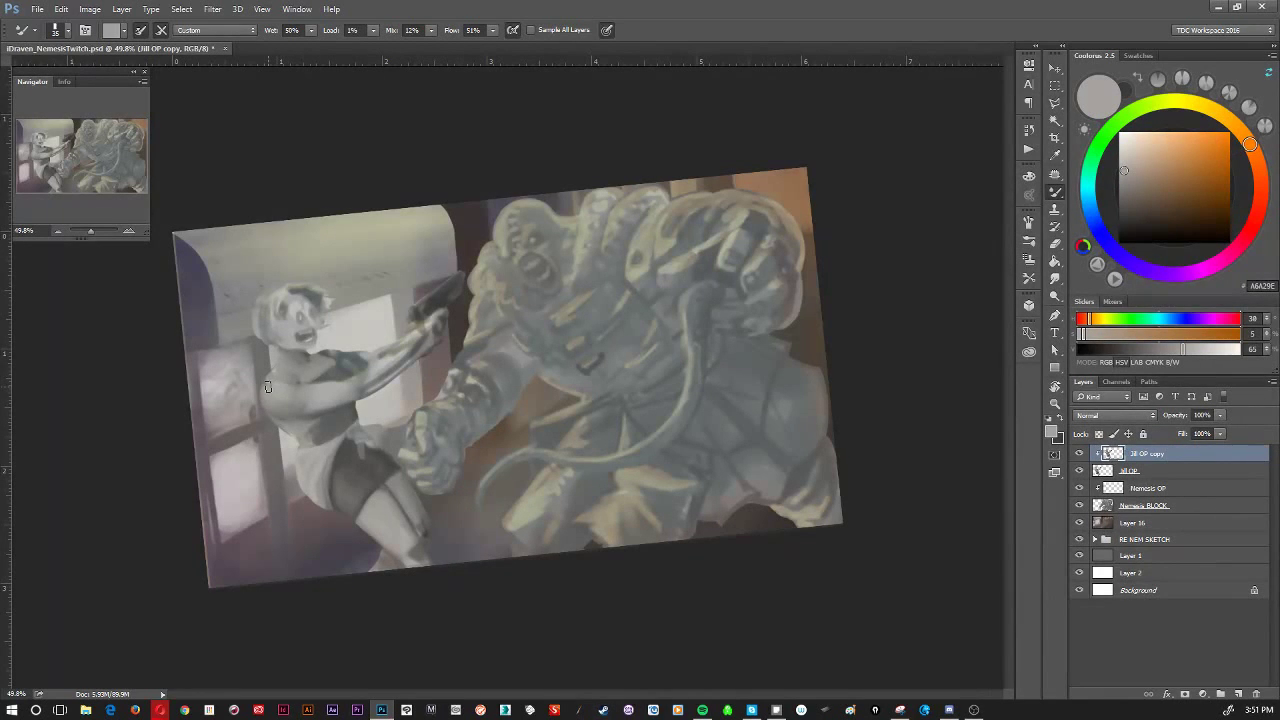
pyautogui.press('r')
pyautogui.moveTo(497, 432)
pyautogui.mouseDown()
pyautogui.moveTo(553, 452)
pyautogui.moveTo(571, 491)
pyautogui.moveTo(540, 540)
pyautogui.mouseUp()
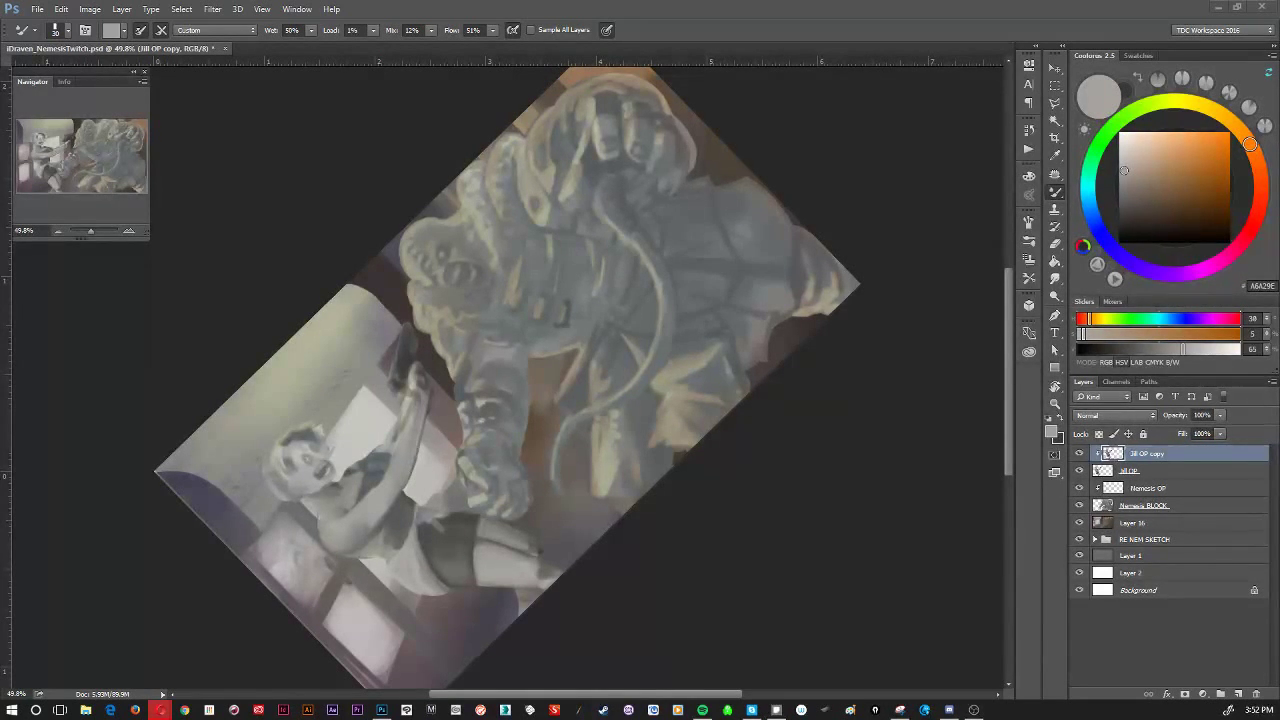
pyautogui.click(744, 13)
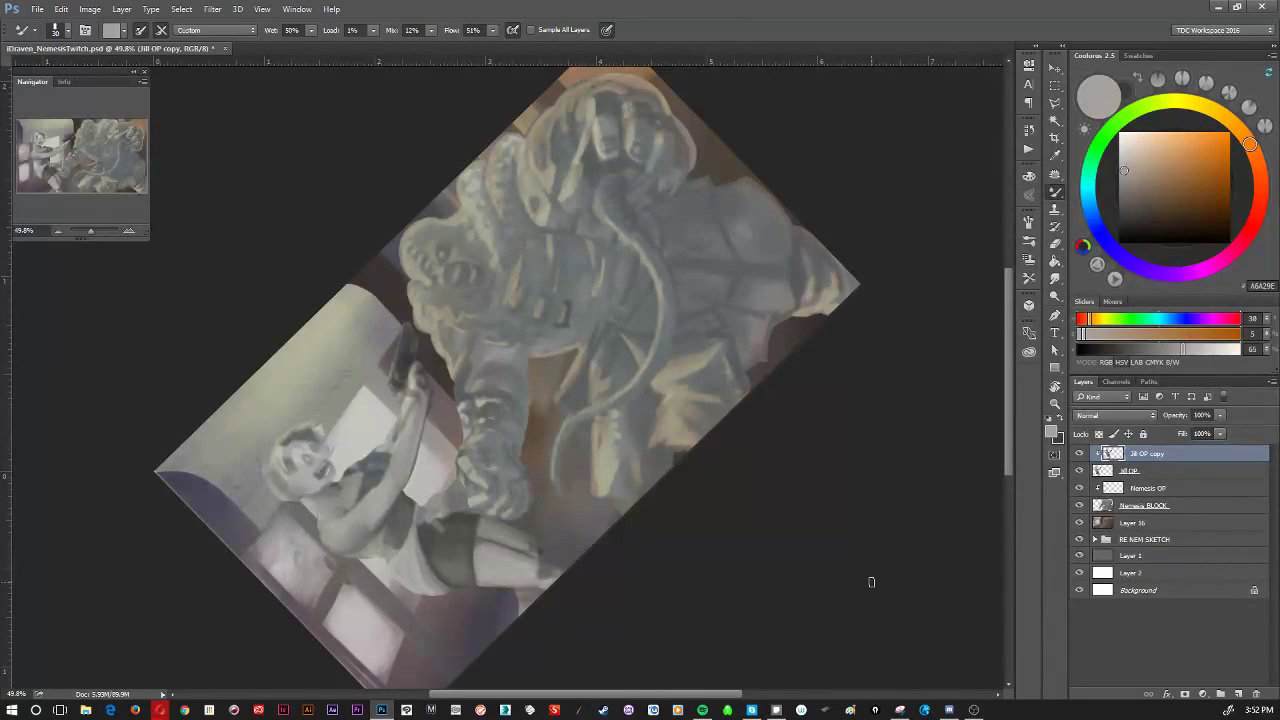
pyautogui.press('r')
pyautogui.moveTo(903, 517); pyautogui.dragTo(831, 580)
pyautogui.moveTo(837, 523); pyautogui.dragTo(492, 545)
pyautogui.press('b')
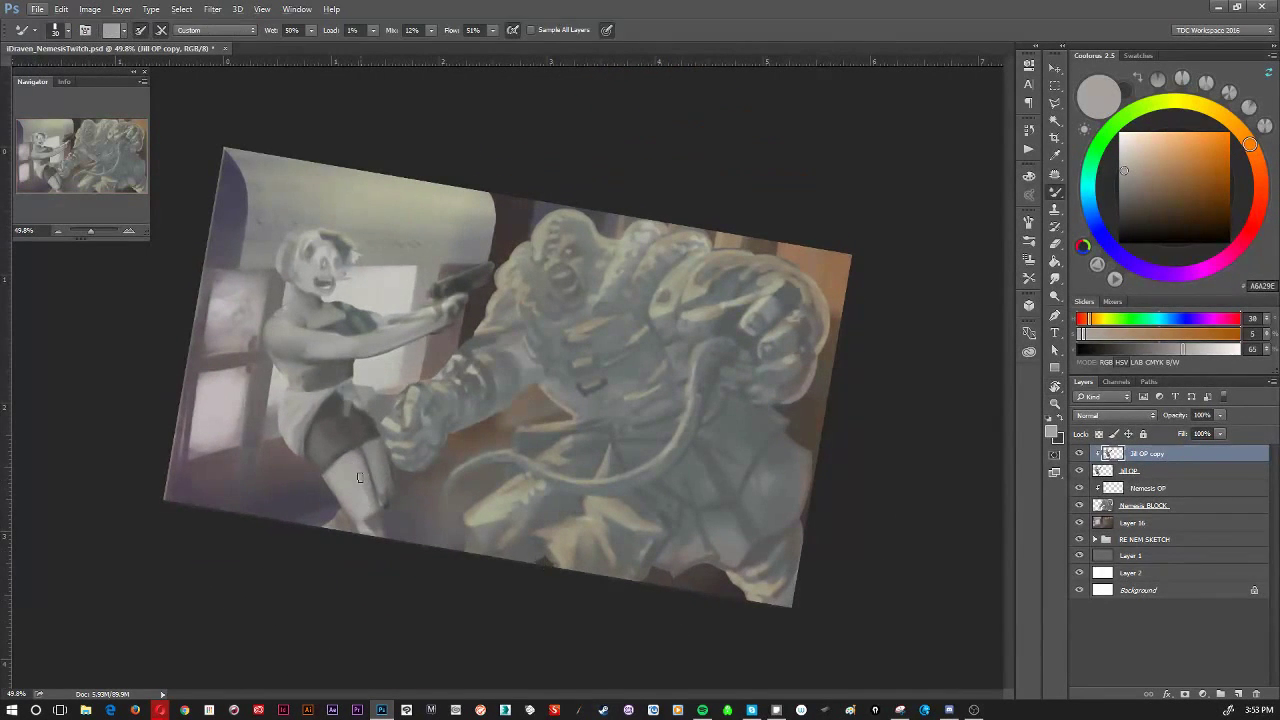
pyautogui.keyDown('alt'); pyautogui.click(360, 456); pyautogui.keyUp('alt')
pyautogui.press('[')
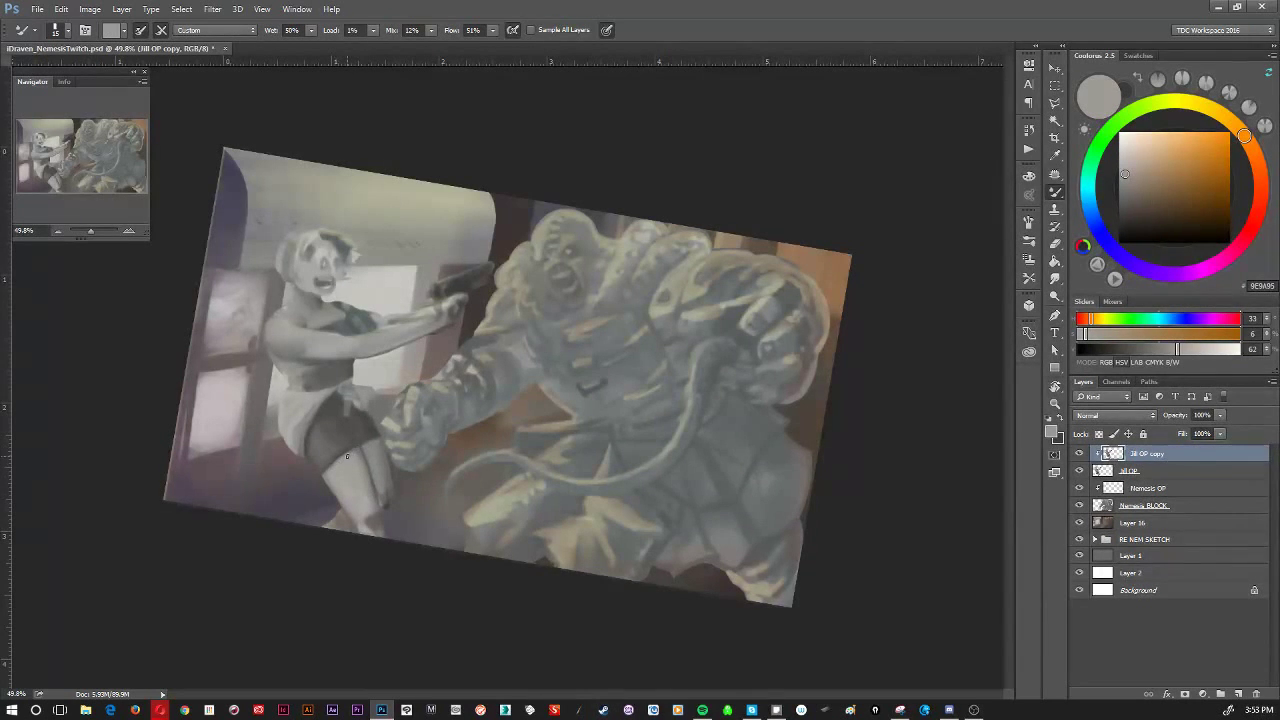
pyautogui.keyDown('alt'); pyautogui.click(360, 455); pyautogui.keyUp('alt')
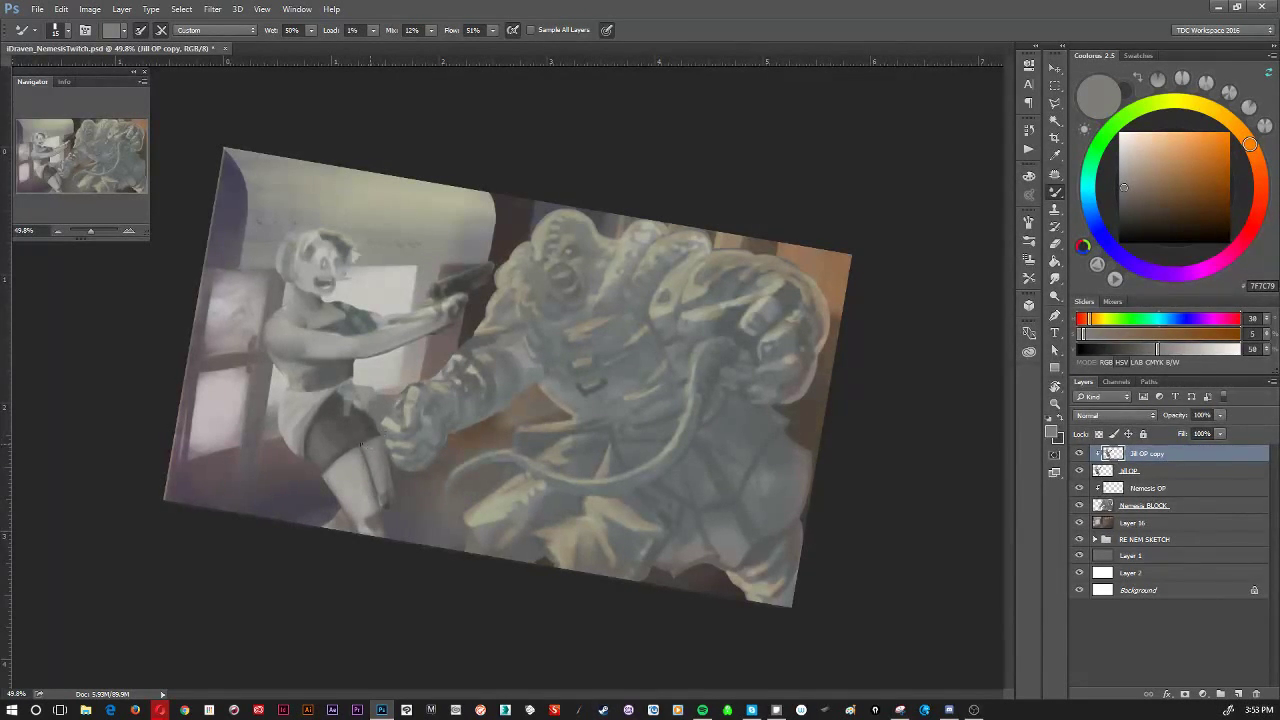
# Shade the gap between the woman's legs and the skirt hem with sampled mid and dark greys.
pyautogui.keyDown('alt'); pyautogui.click(376, 522); pyautogui.keyUp('alt')
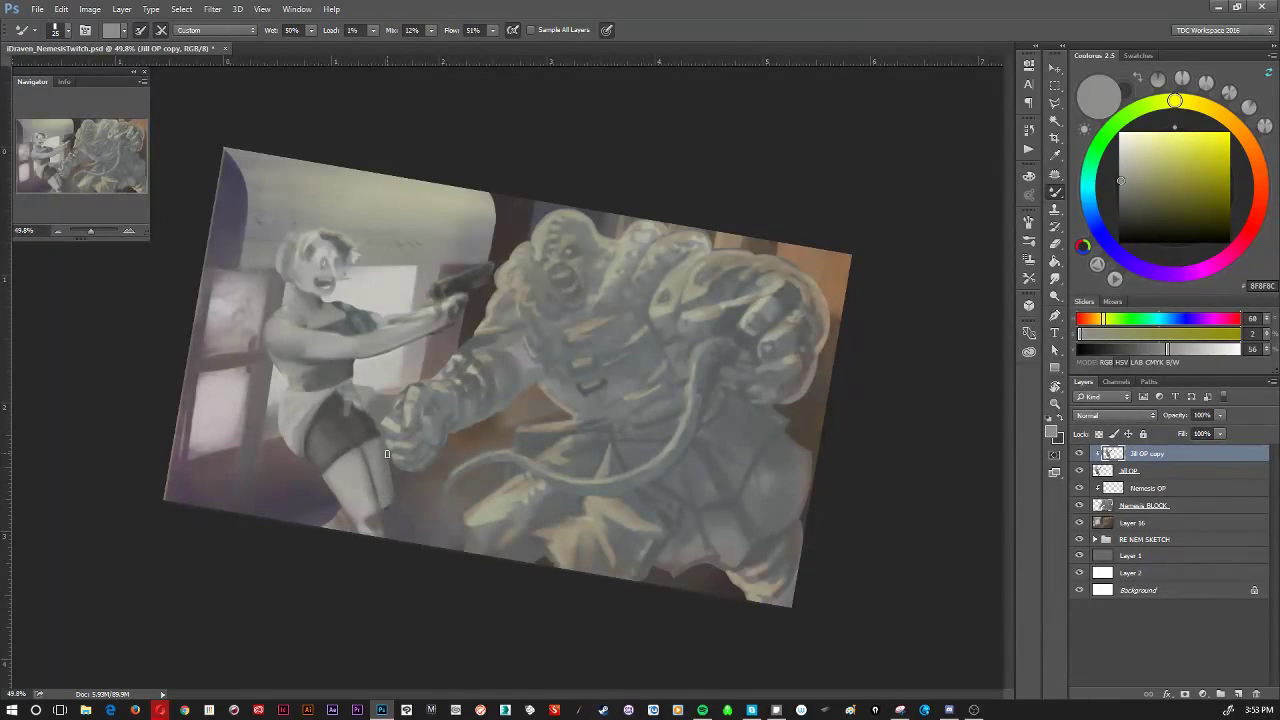
pyautogui.keyDown('alt'); pyautogui.click(378, 519); pyautogui.keyUp('alt')
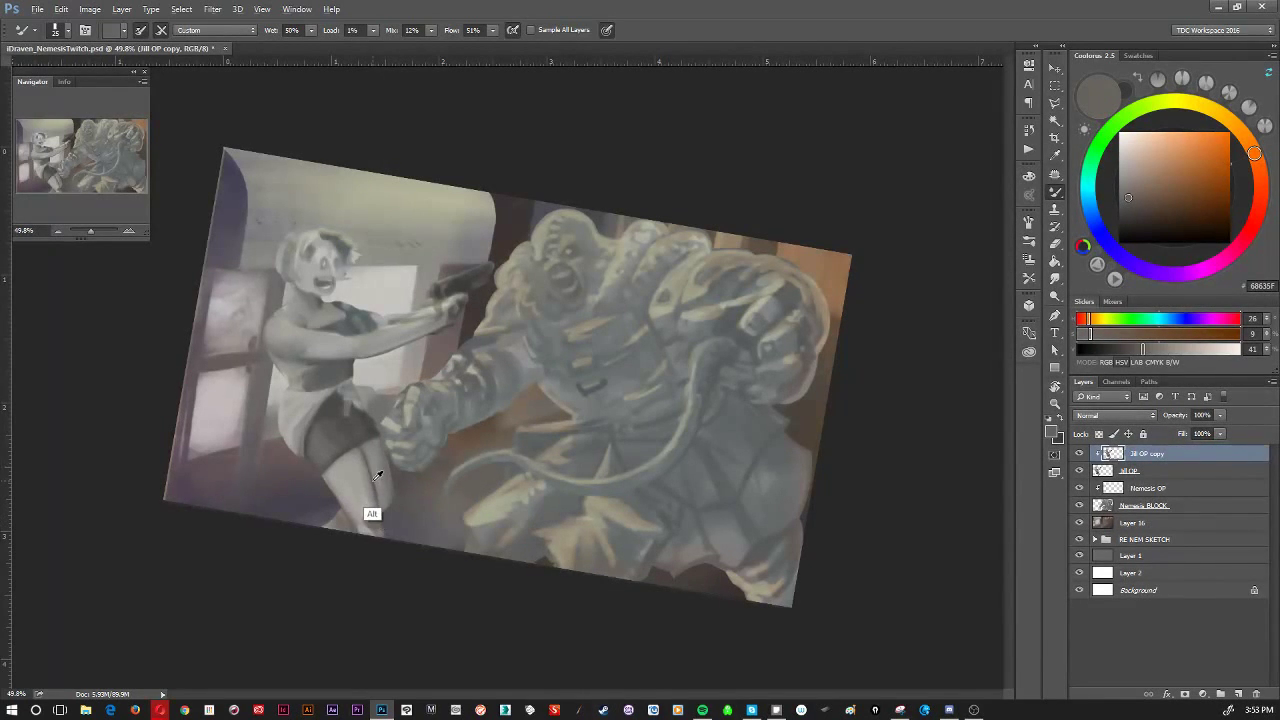
pyautogui.keyDown('alt'); pyautogui.click(377, 478); pyautogui.keyUp('alt')
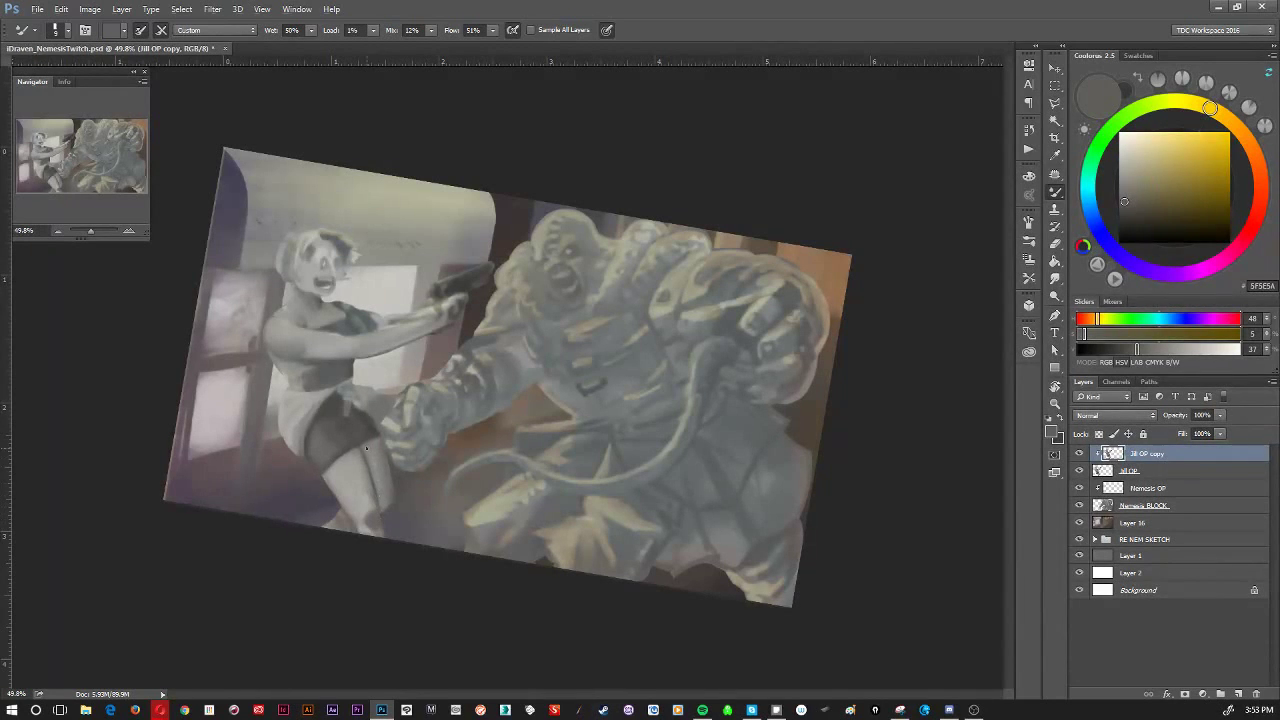
pyautogui.keyDown('alt'); pyautogui.click(361, 449); pyautogui.keyUp('alt')
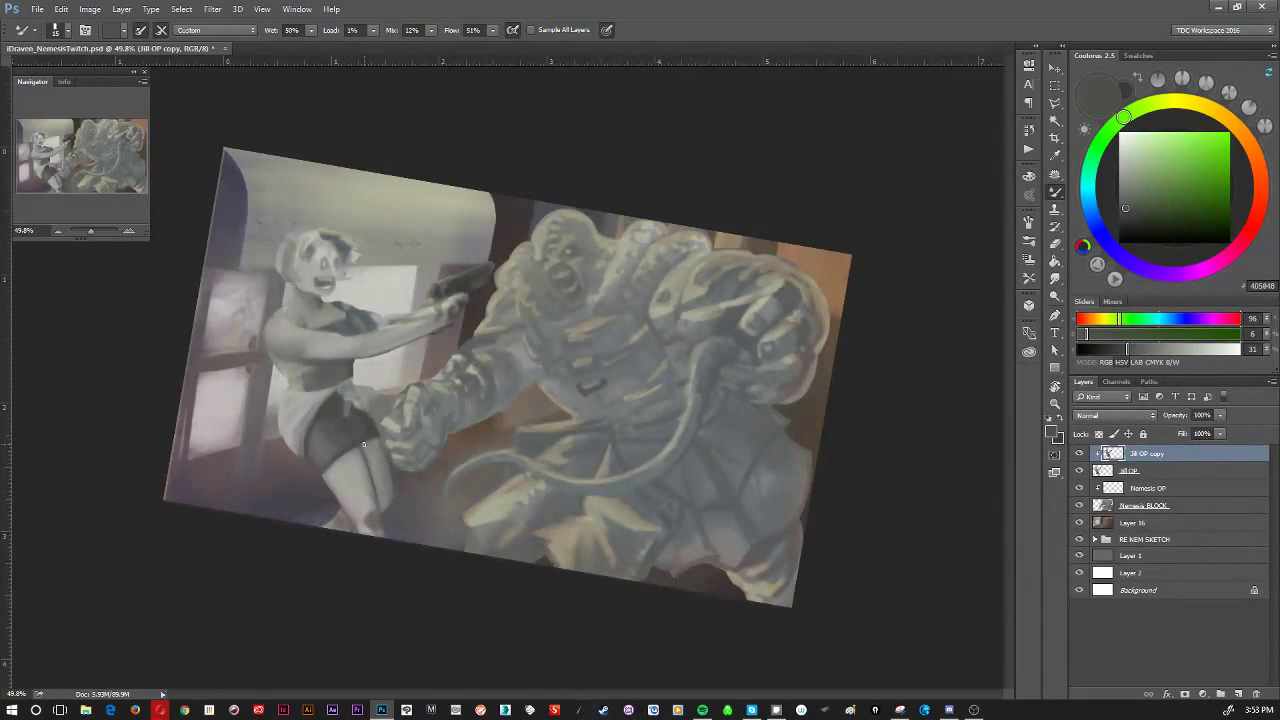
pyautogui.press(']')
# Brighten the woman's lower legs with light greys sampled from them, enlarging the brush size to 30.
pyautogui.keyDown('alt'); pyautogui.click(380, 503); pyautogui.keyUp('alt')
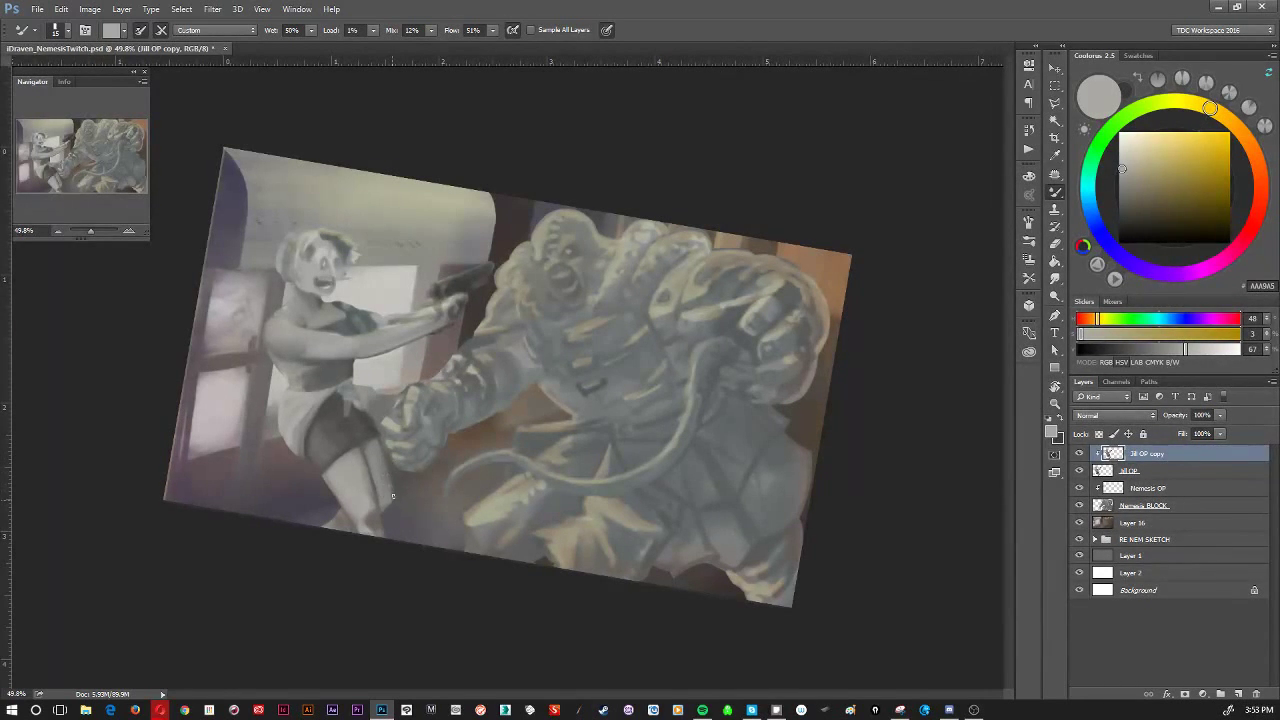
pyautogui.press(']')
pyautogui.keyDown('alt'); pyautogui.click(364, 508); pyautogui.keyUp('alt')
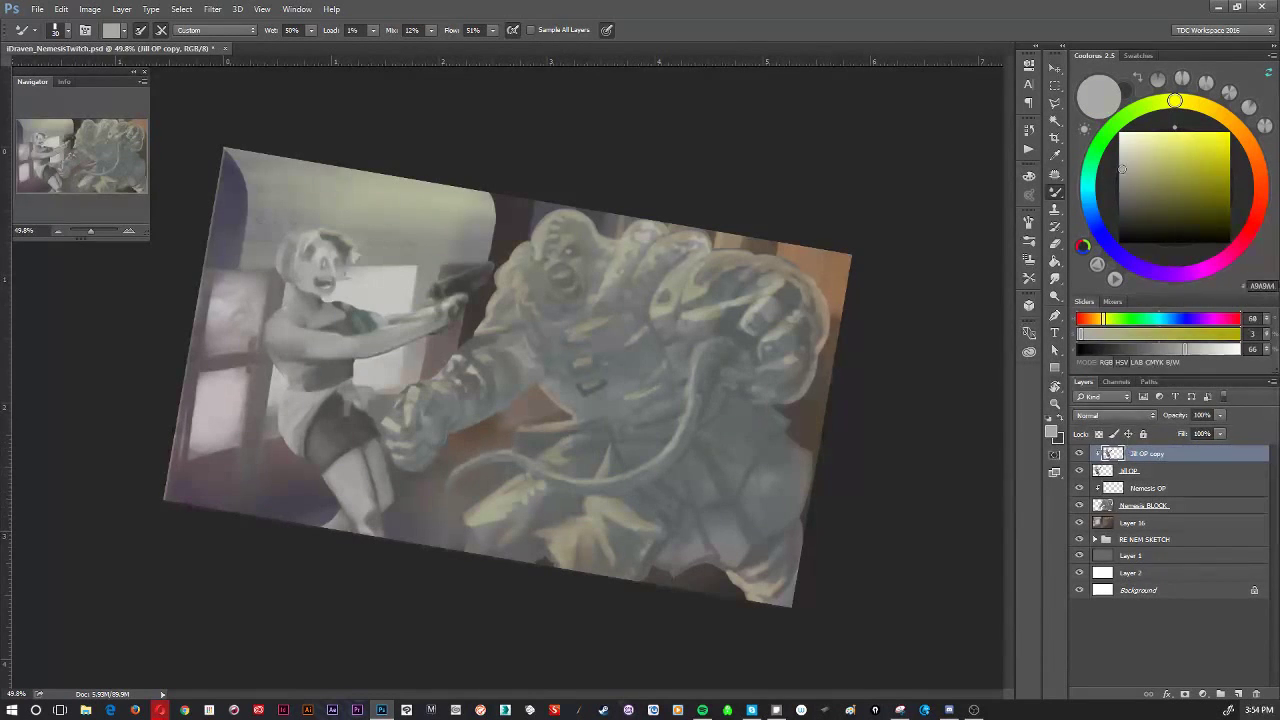
pyautogui.hotkey('alt', 'Tab')
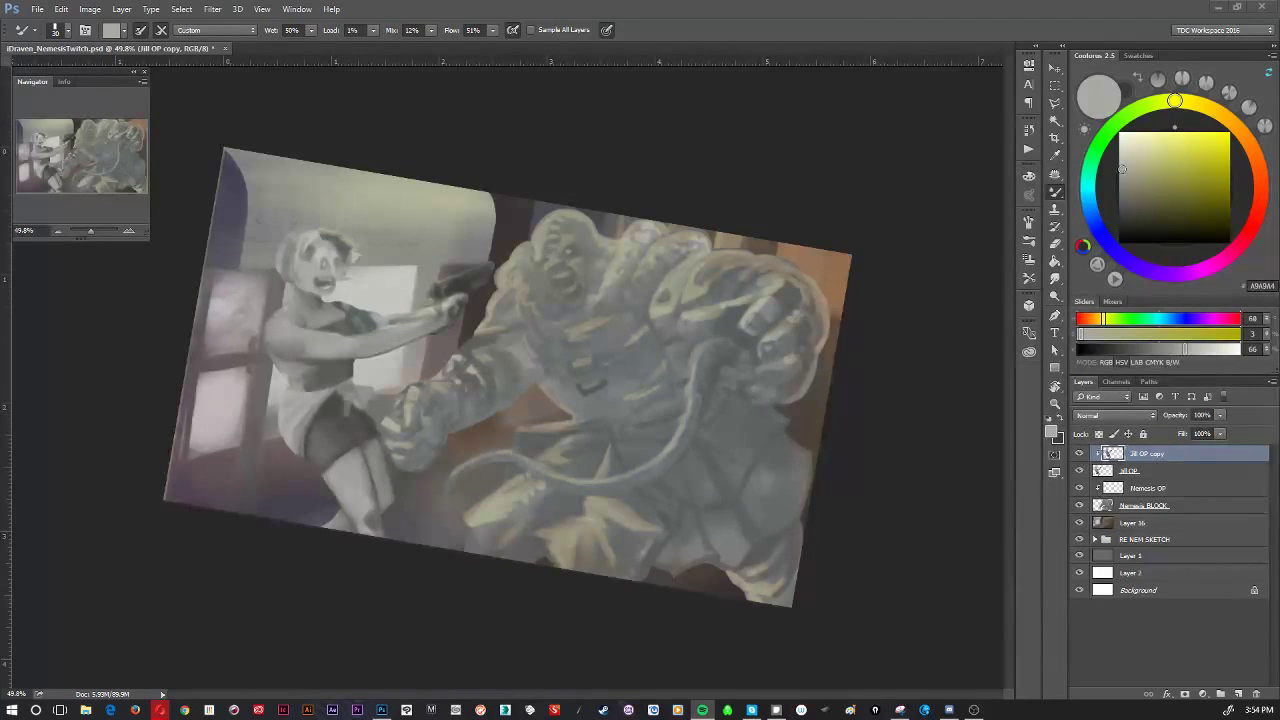
pyautogui.hotkey('alt', 'Tab')
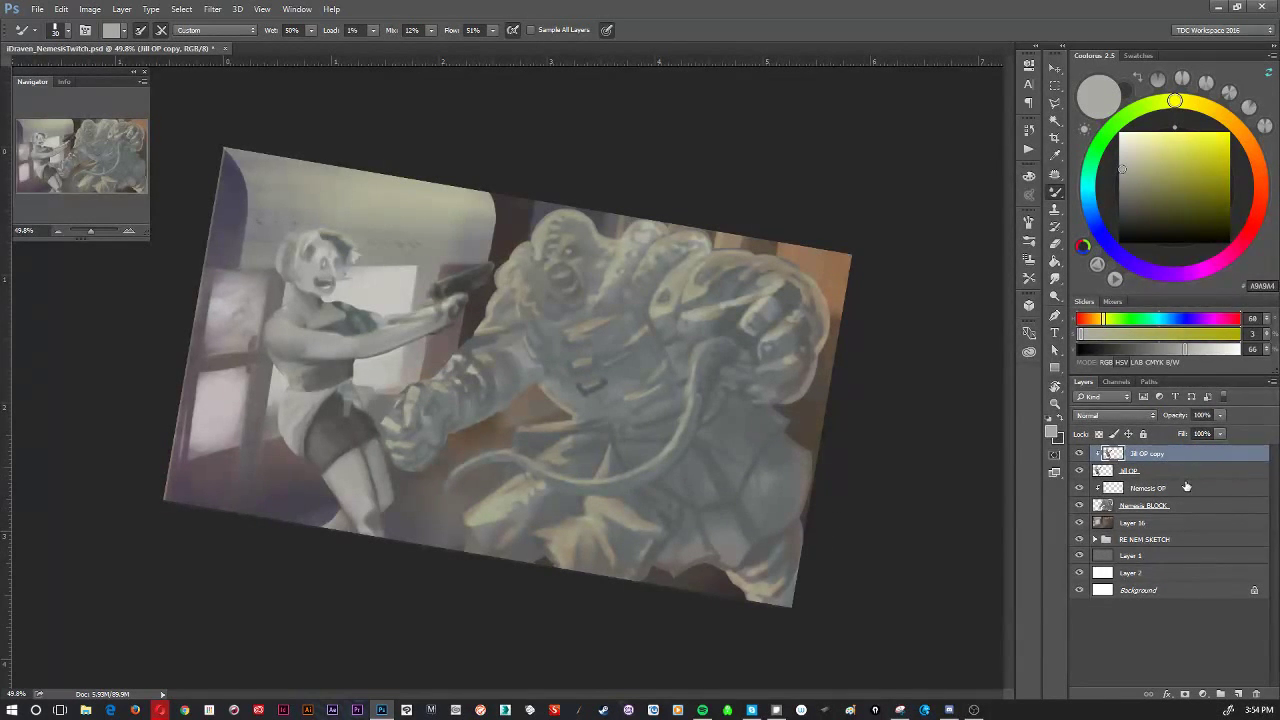
# Define the skirt's upper and back edges against the hip cloth with sampled dark and light greys, starting at brush size 10.
pyautogui.keyDown('alt'); pyautogui.click(340, 420); pyautogui.keyUp('alt')
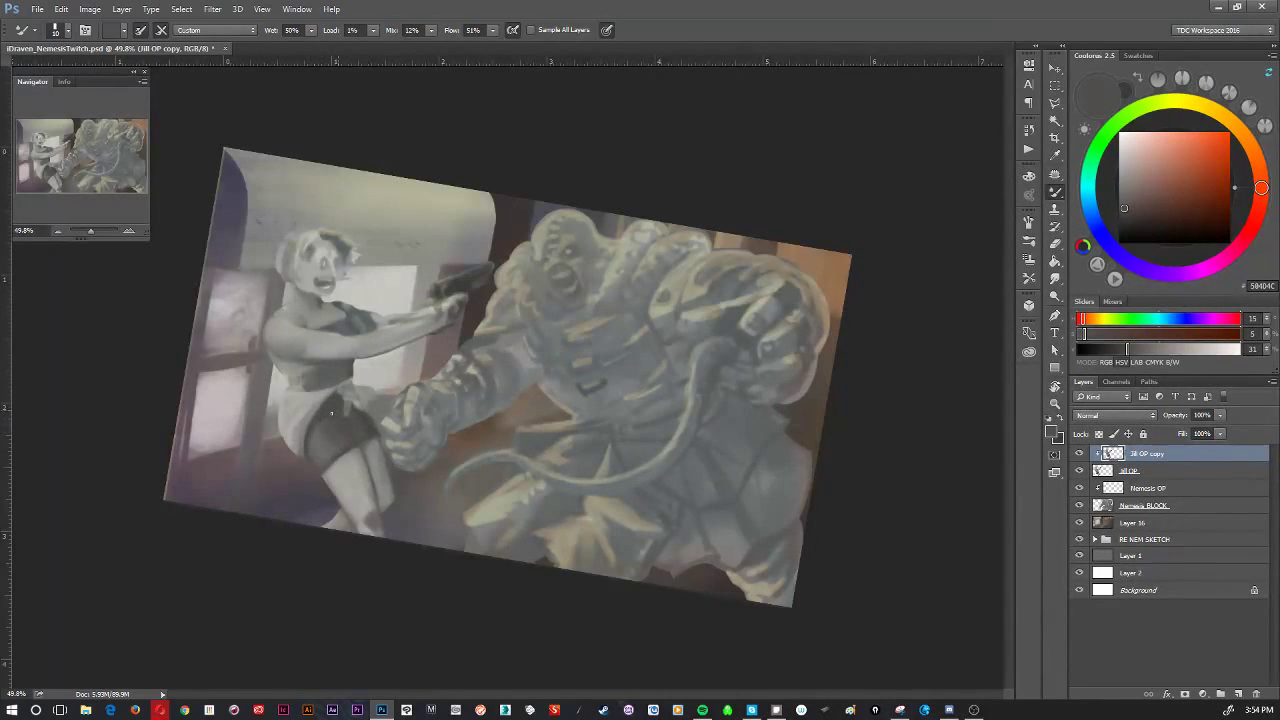
pyautogui.keyDown('alt'); pyautogui.click(308, 432); pyautogui.keyUp('alt')
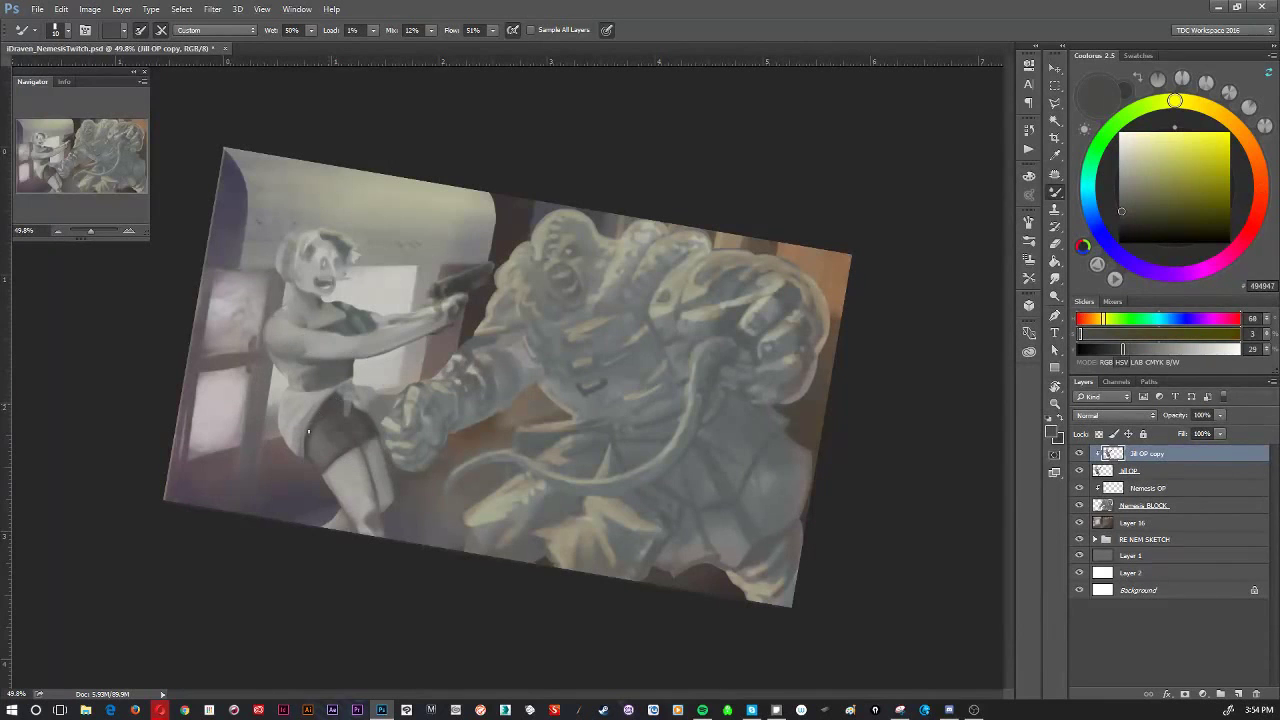
pyautogui.keyDown('alt'); pyautogui.click(352, 404); pyautogui.keyUp('alt')
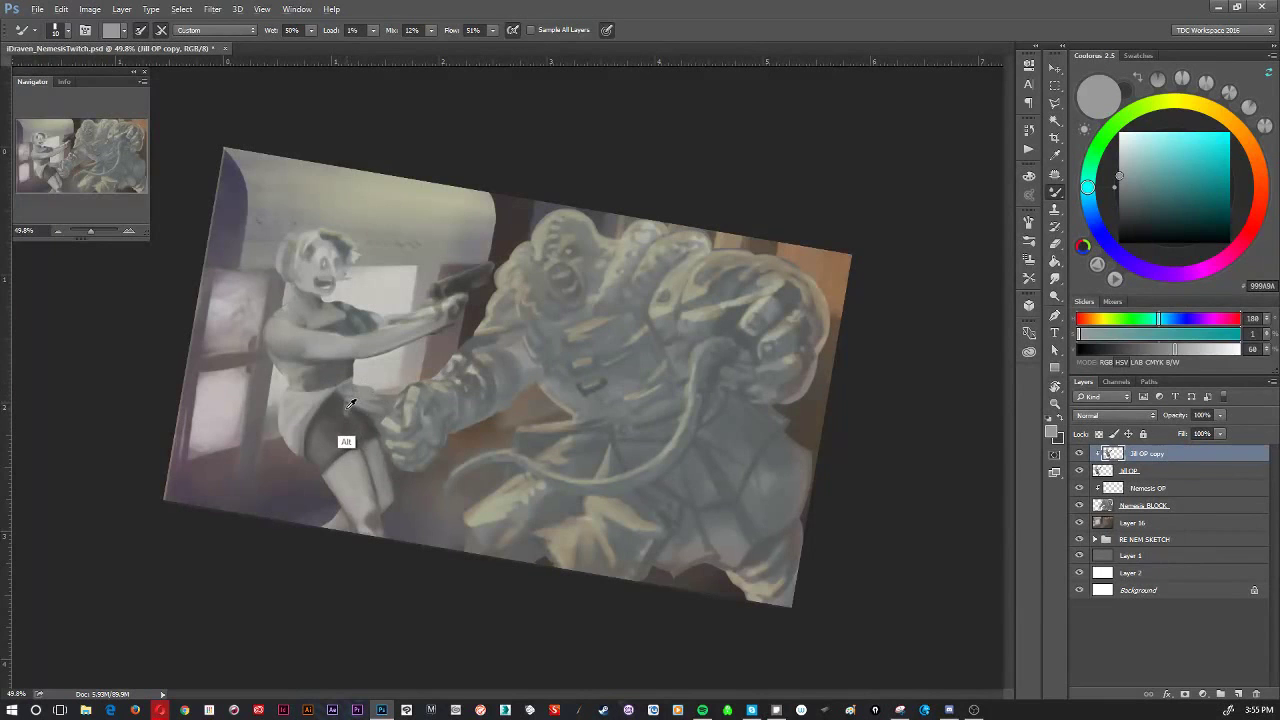
pyautogui.keyDown('alt'); pyautogui.click(341, 404); pyautogui.keyUp('alt')
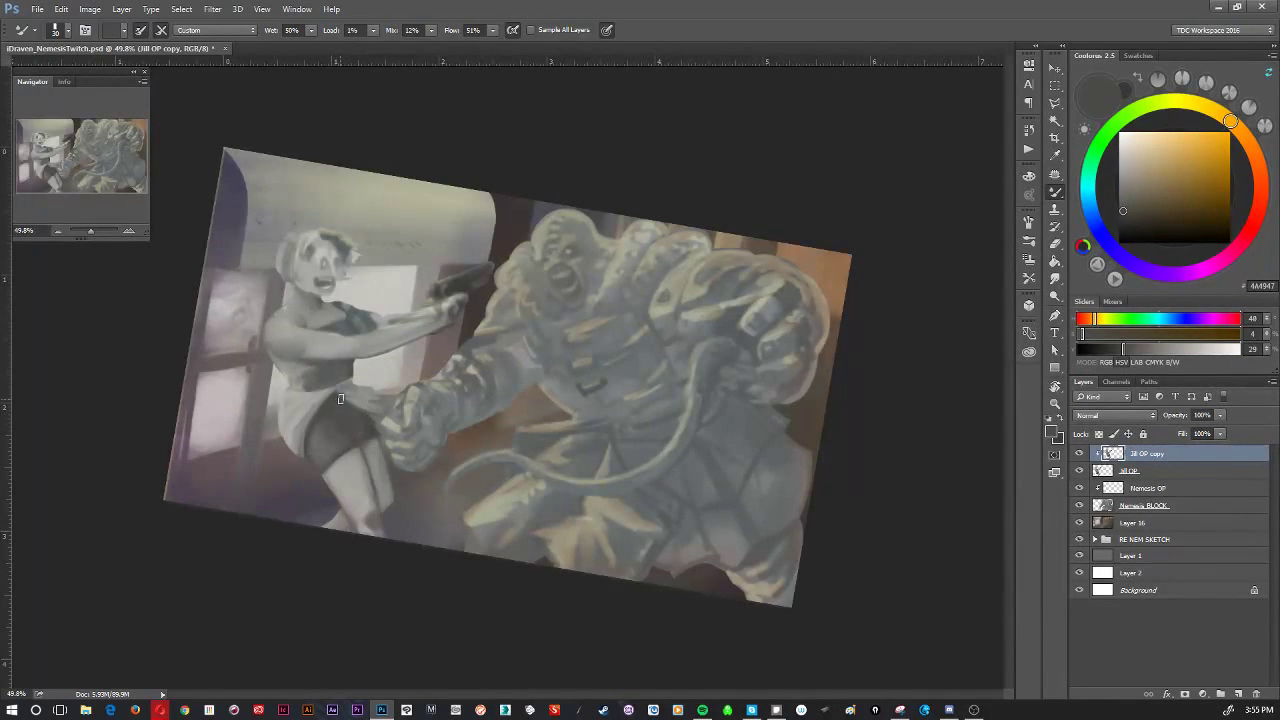
pyautogui.press('[')
# Smooth the pale hip cloth with light greys sampled from it, using brush size 20.
pyautogui.press('alt')
pyautogui.keyDown('alt'); pyautogui.click(297, 420); pyautogui.keyUp('alt')
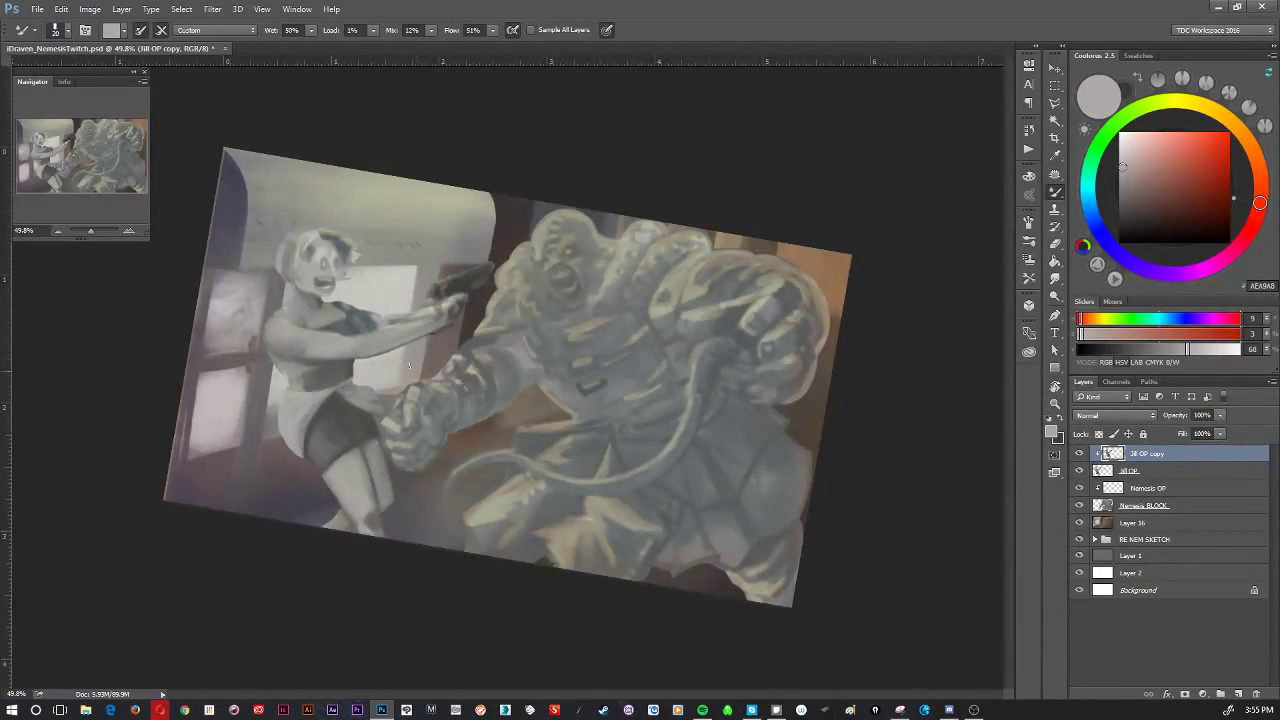
pyautogui.press('alt')
pyautogui.keyDown('alt'); pyautogui.click(304, 412); pyautogui.keyUp('alt')
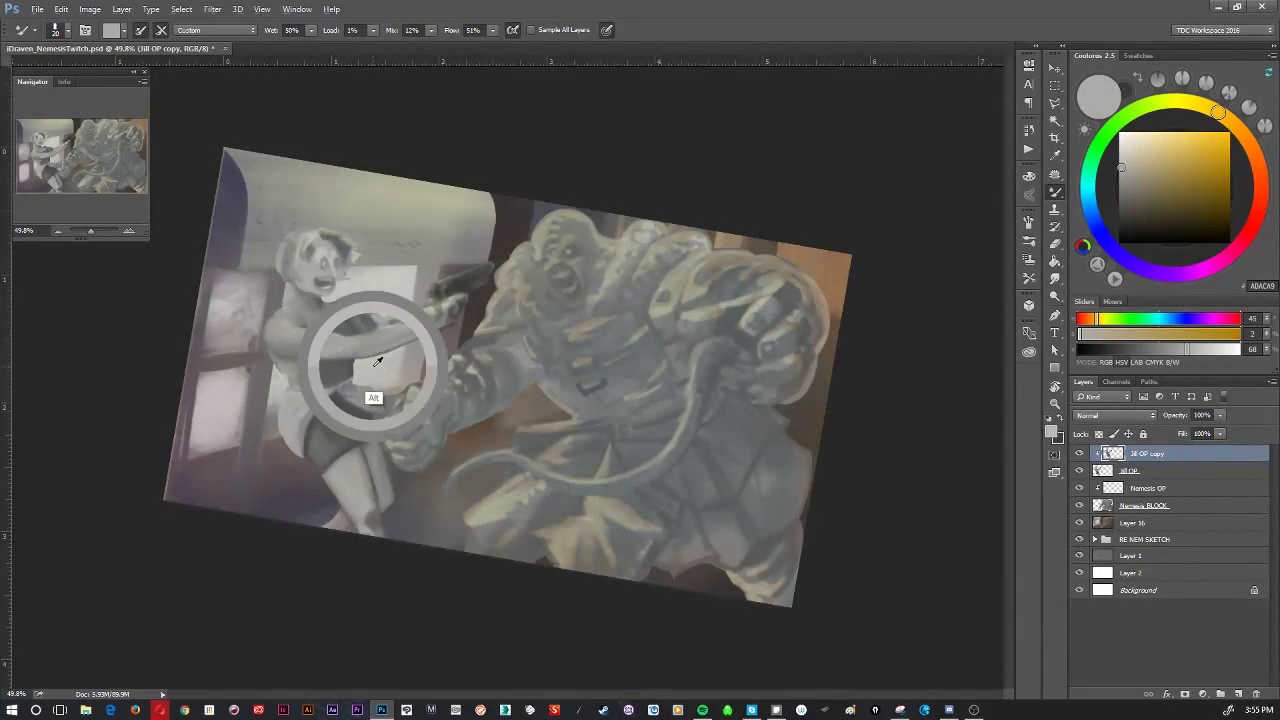
# Shape the cloth end extending from the woman's waist toward the monster's fist with sampled light and mid greys.
pyautogui.keyDown('alt'); pyautogui.click(360, 380); pyautogui.keyUp('alt')
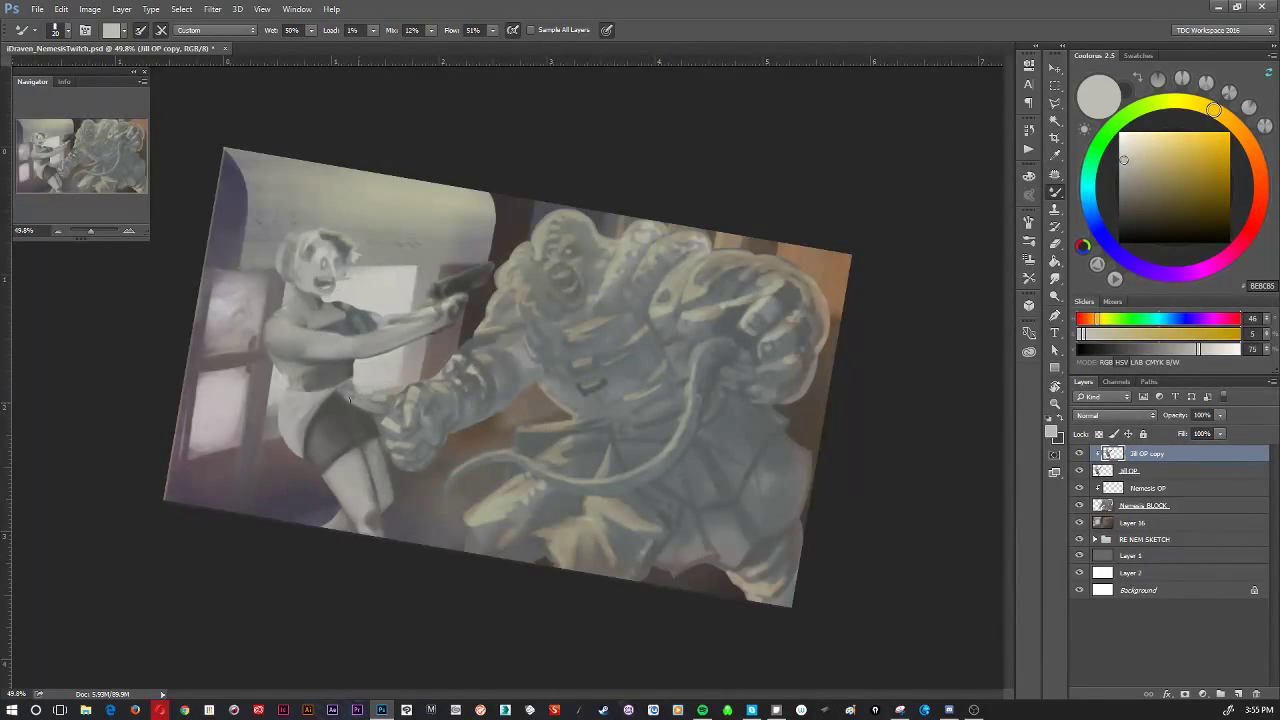
pyautogui.keyDown('alt'); pyautogui.click(390, 398); pyautogui.keyUp('alt')
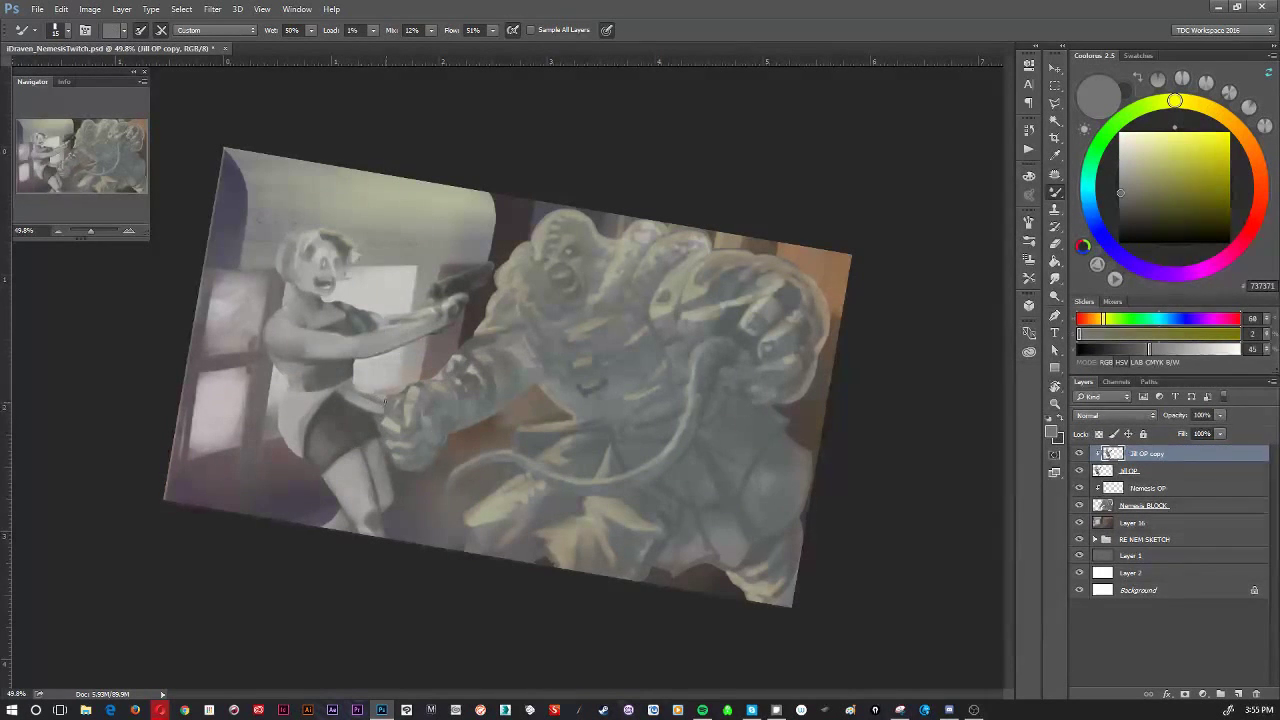
pyautogui.keyDown('alt'); pyautogui.click(346, 380); pyautogui.keyUp('alt')
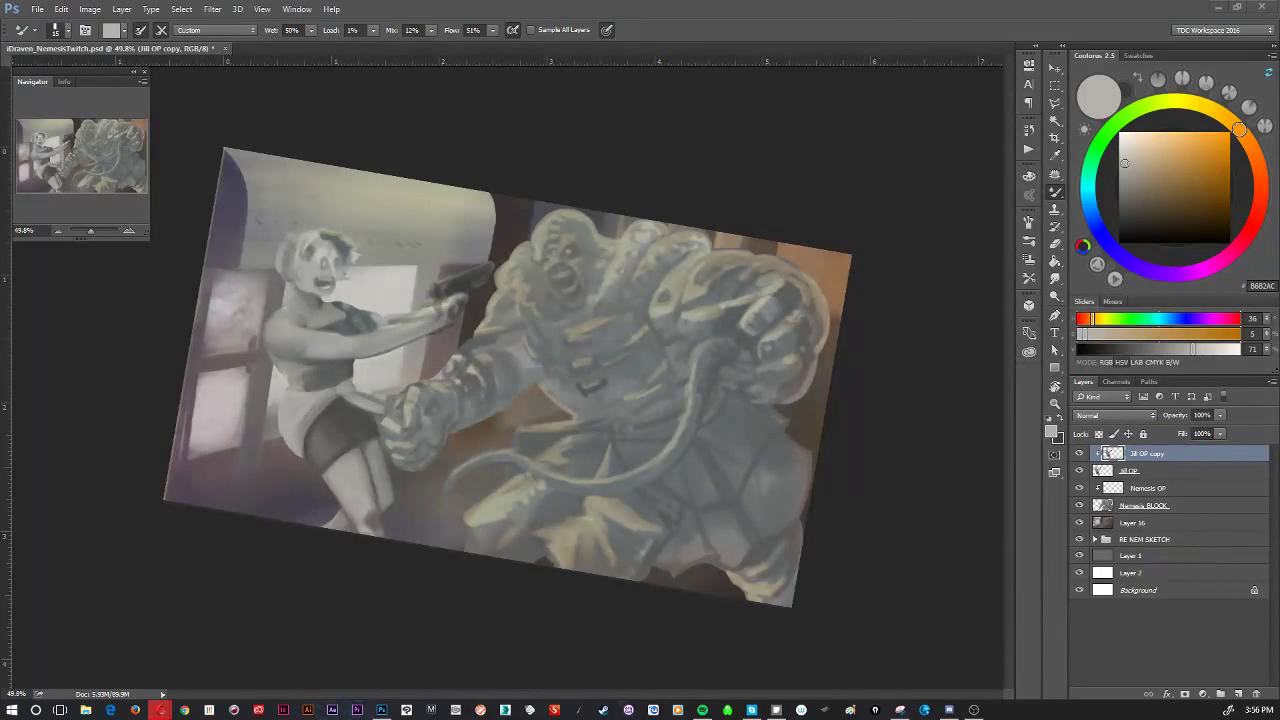
pyautogui.click(749, 79)
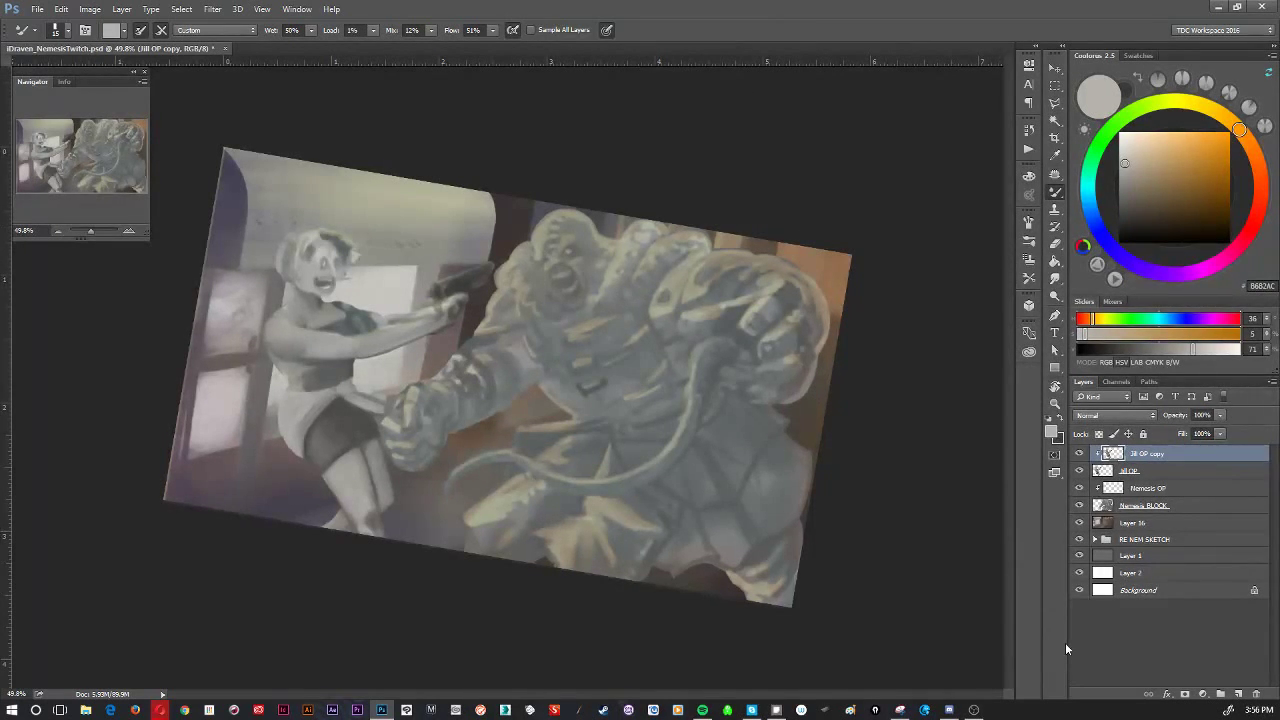
# Darken the woman's painted layer with a Levels adjustment, raising the black input level to about 30.
pyautogui.click(90, 9)
pyautogui.moveTo(107, 47)
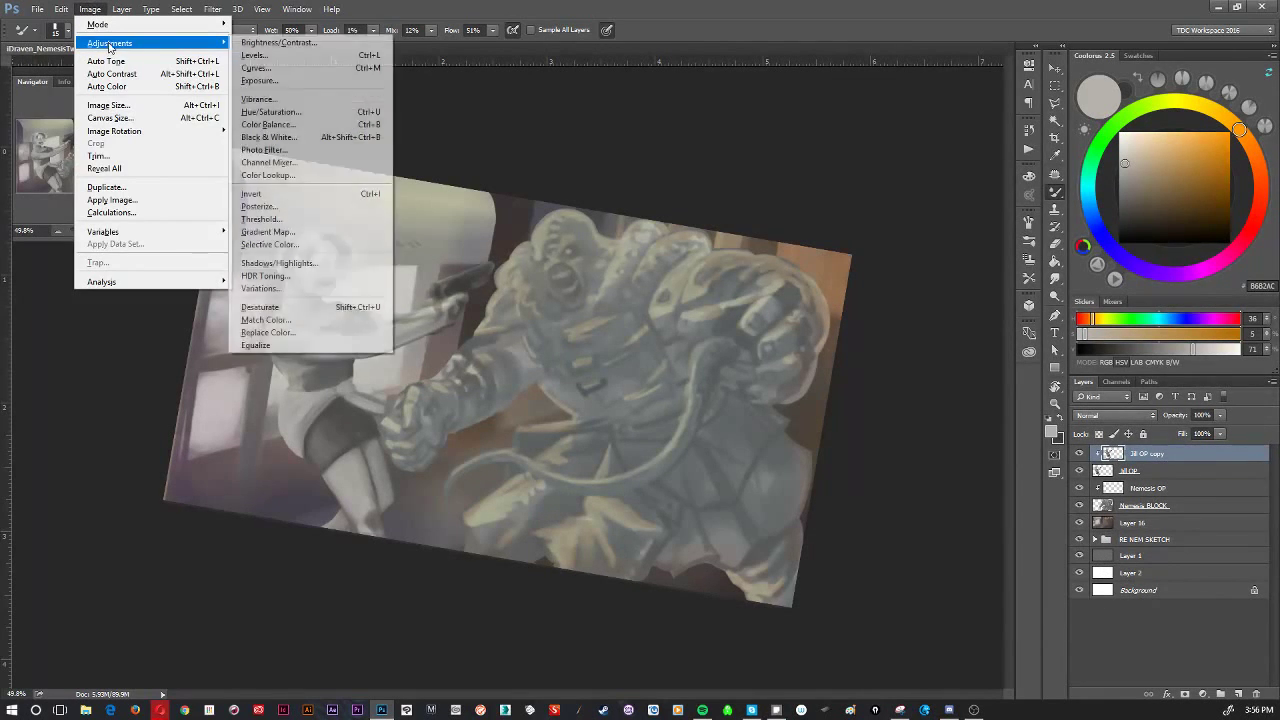
pyautogui.click(290, 56)
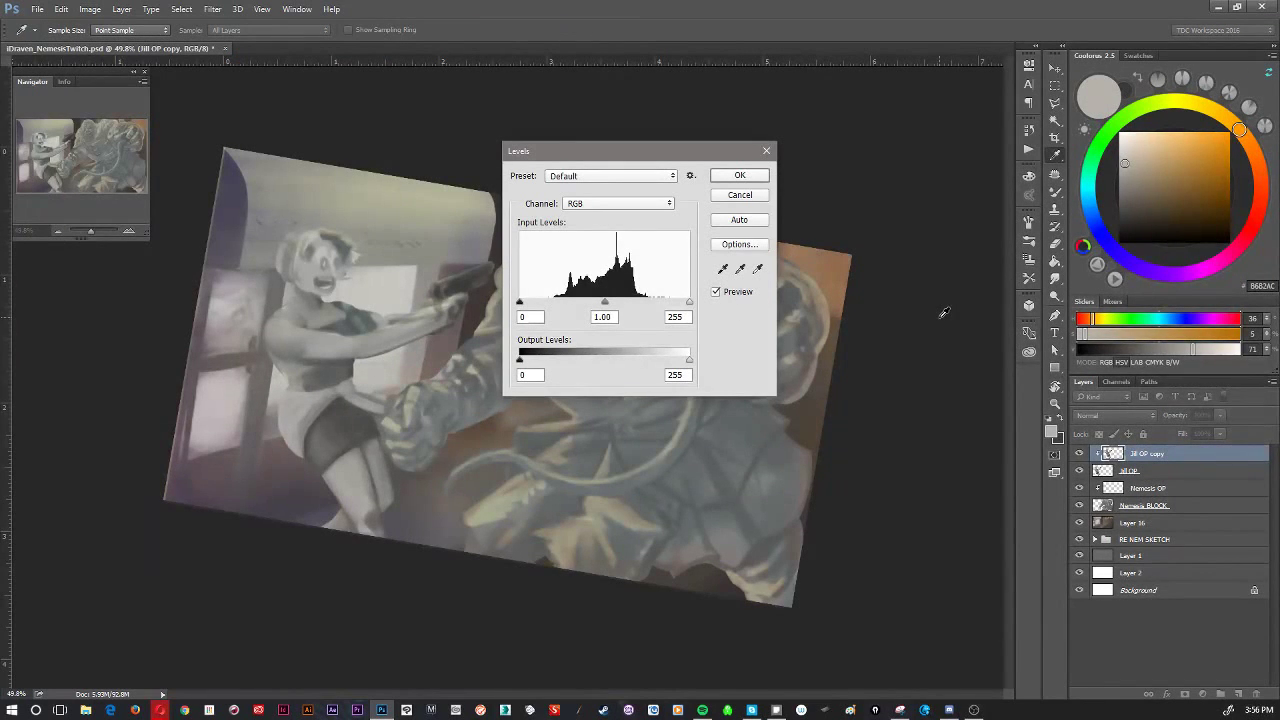
pyautogui.moveTo(520, 303); pyautogui.dragTo(539, 303)
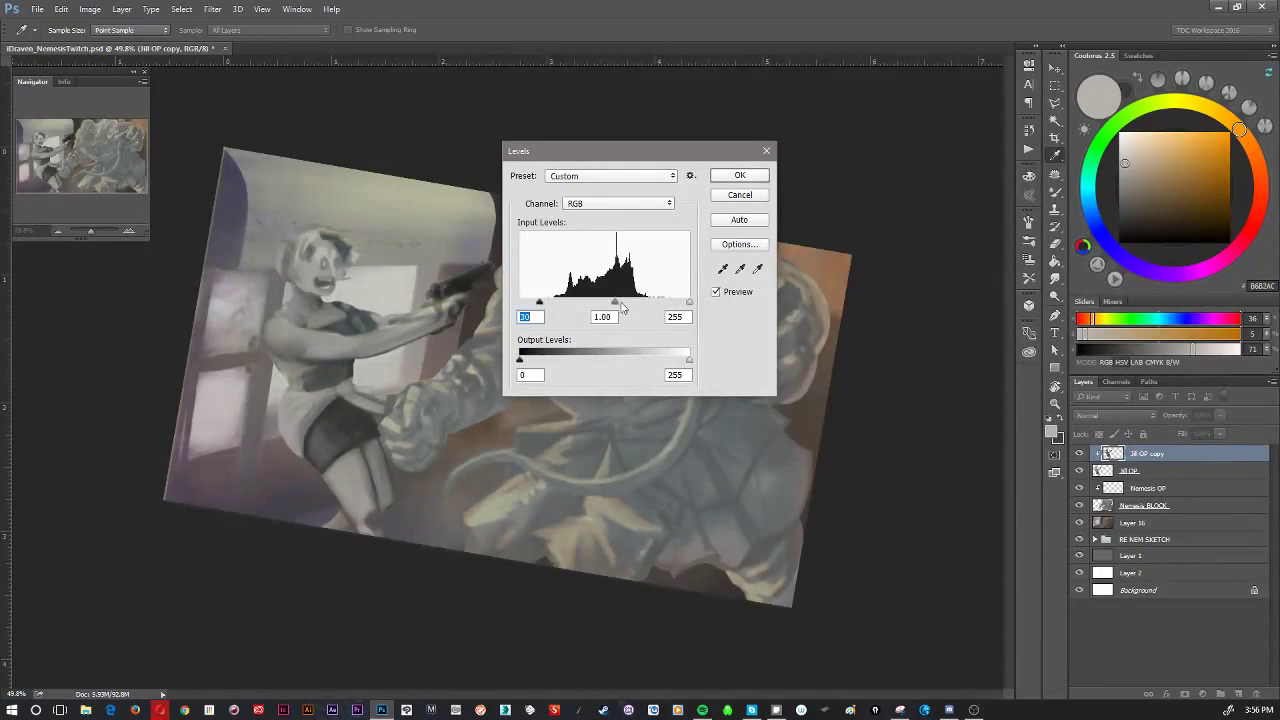